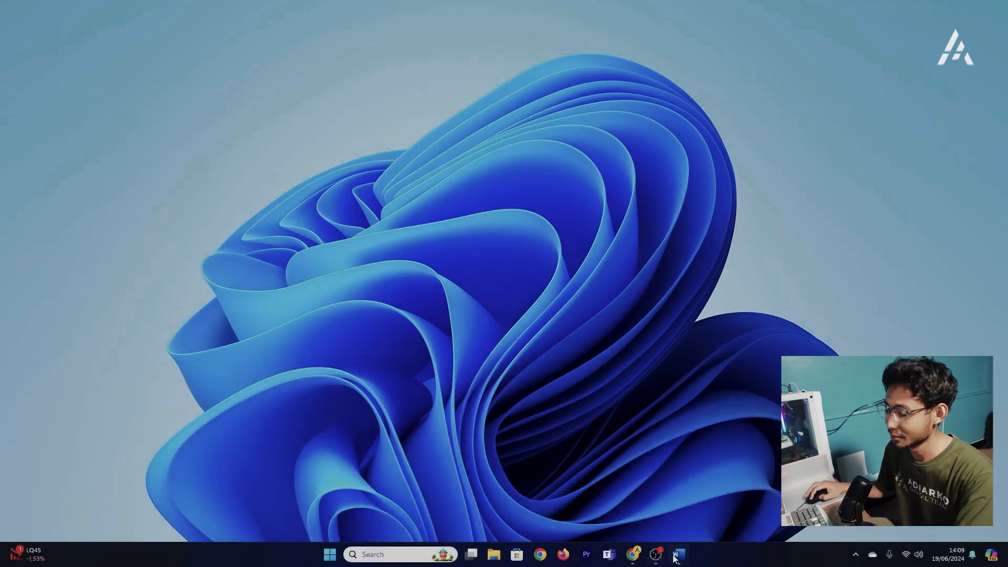
# Start Word with a blank document and enter one sentence giving a person's full name, "temannya" and a friend's name, ending with a period
pyautogui.click(678, 555)
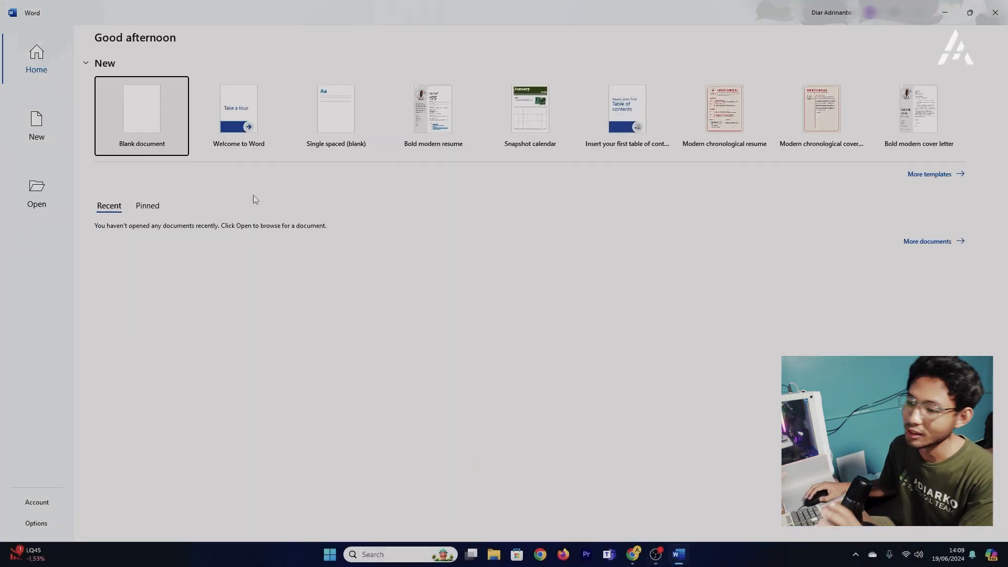
pyautogui.click(173, 152)
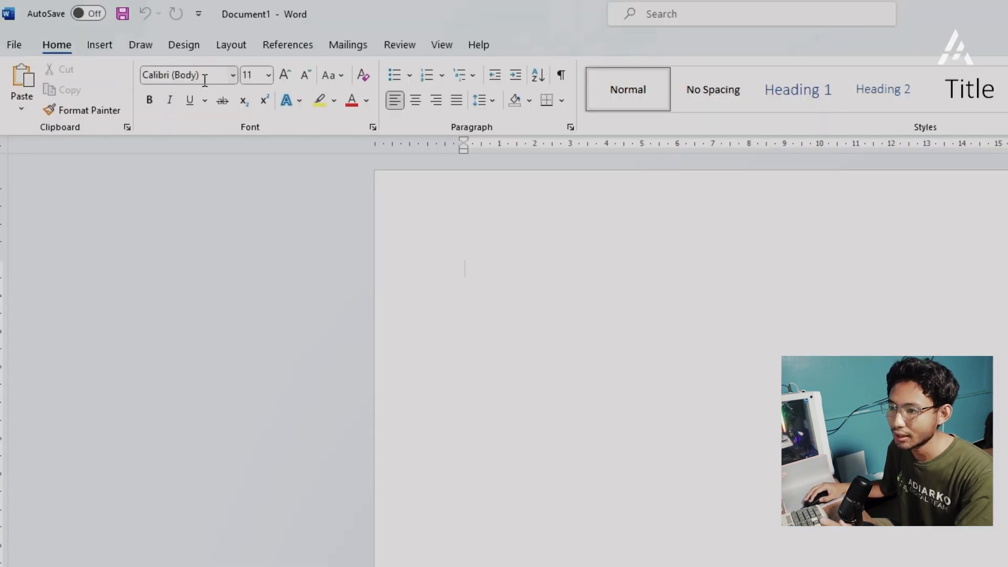
pyautogui.click(232, 75)
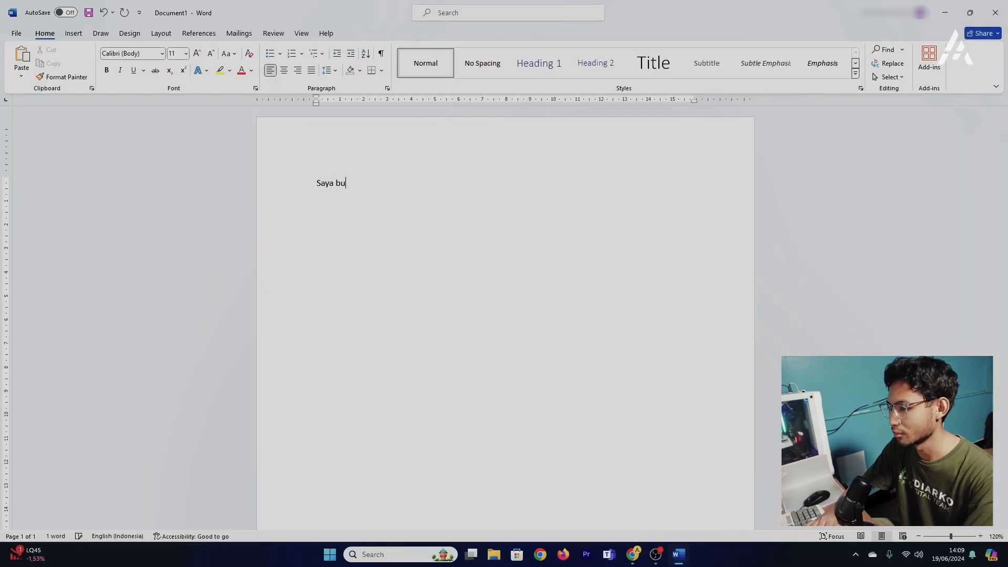
pyautogui.write('temannya')
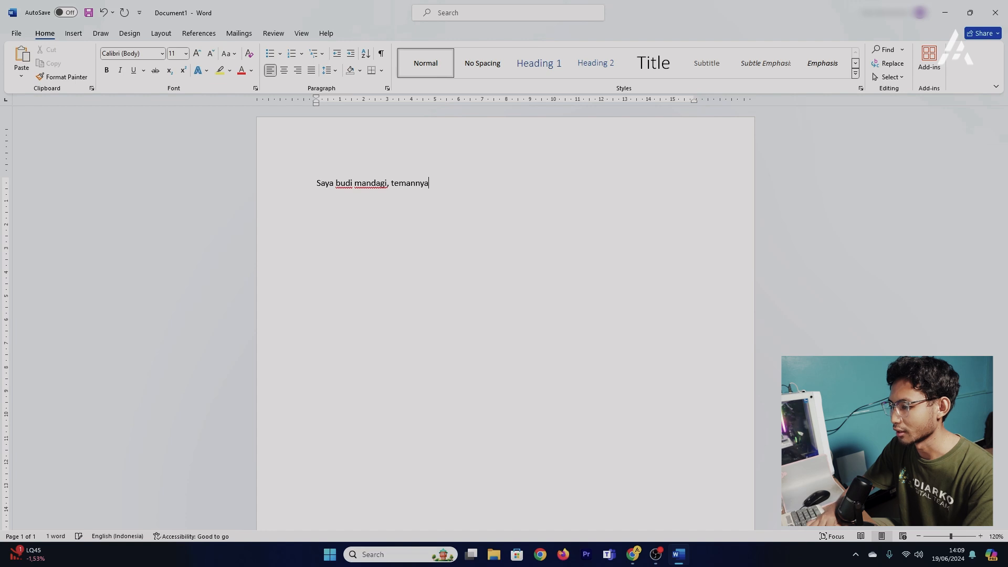
pyautogui.write('.')
# Set the whole sentence to the Arial font at size 14
pyautogui.hotkey('ctrl', 'a')
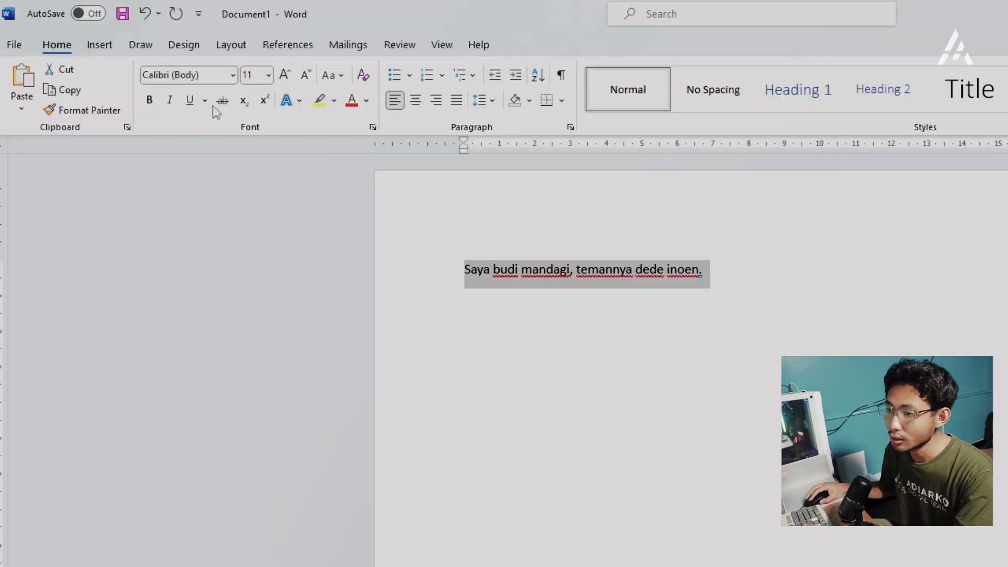
pyautogui.click(232, 76)
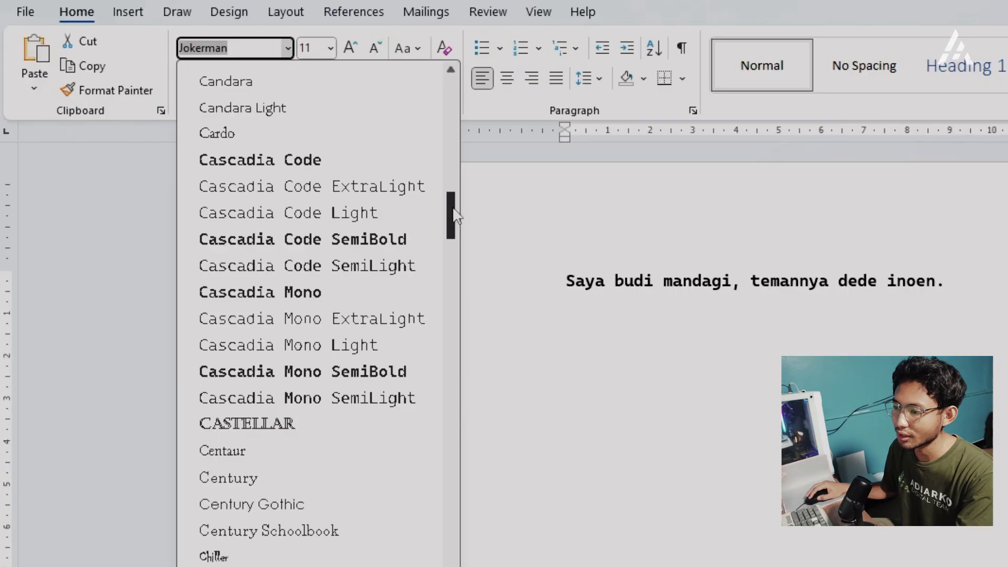
pyautogui.scroll(-20, 434, 371)
pyautogui.scroll(-12, 316, 319)
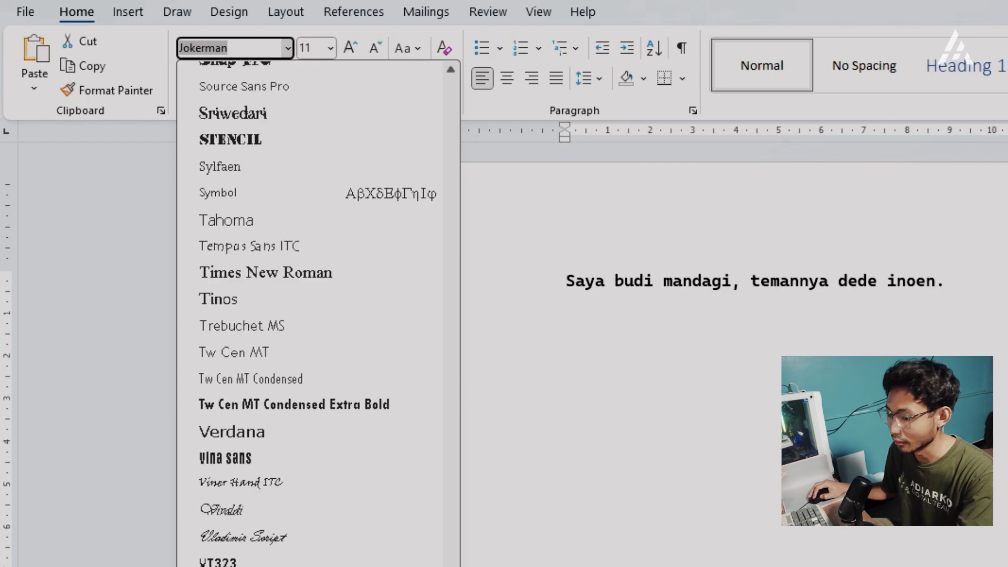
pyautogui.scroll(20, 387, 218)
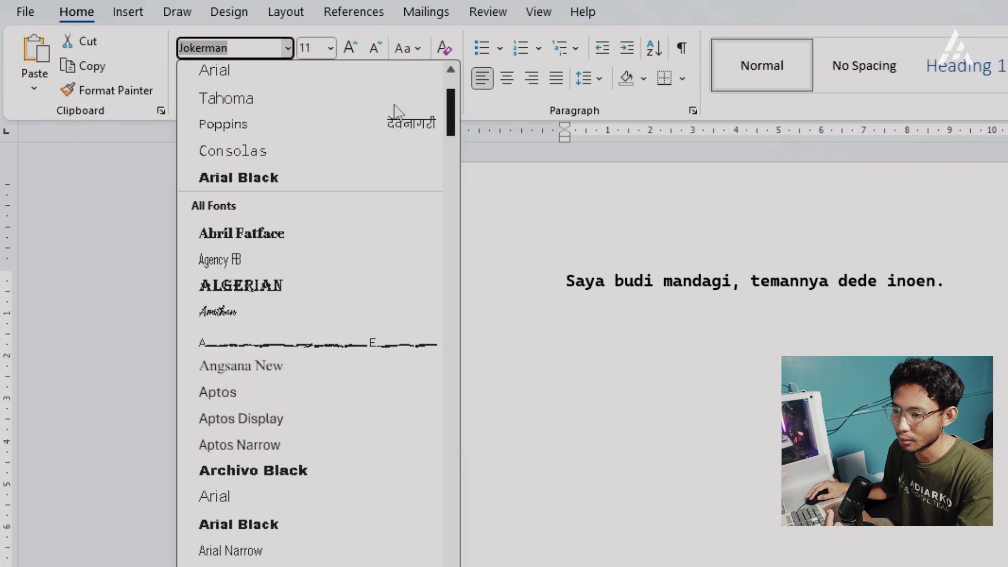
pyautogui.click(288, 242)
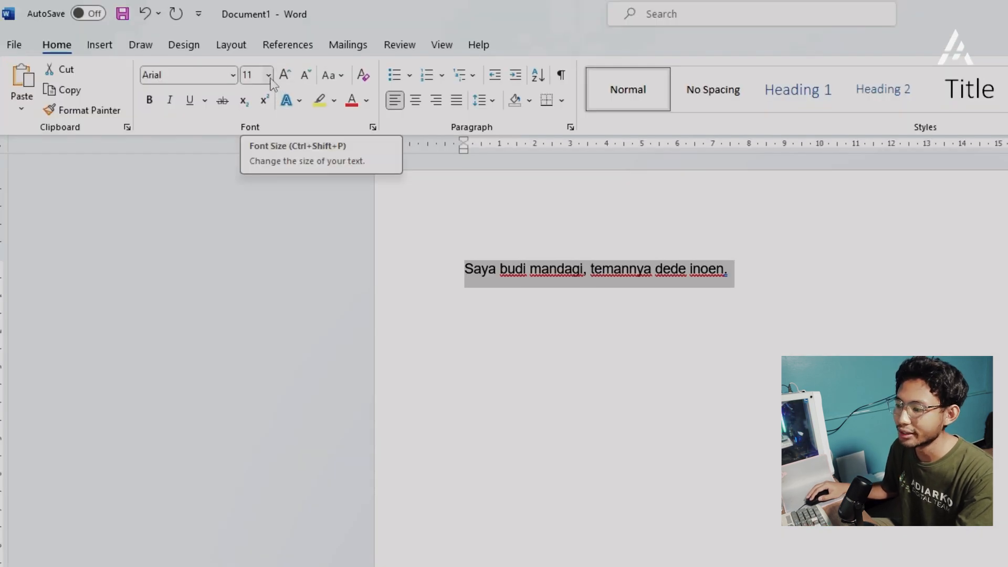
pyautogui.click(269, 76)
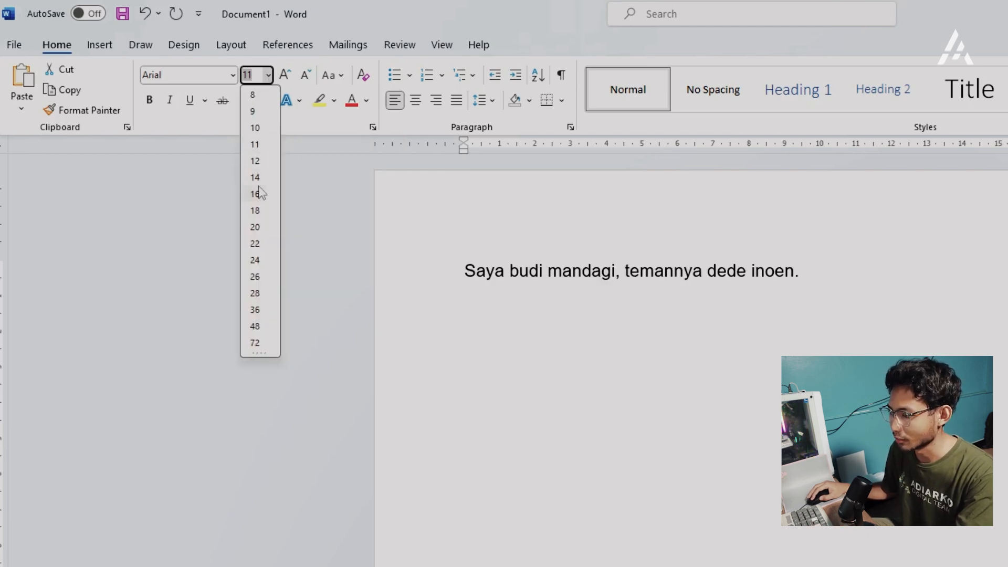
pyautogui.click(258, 179)
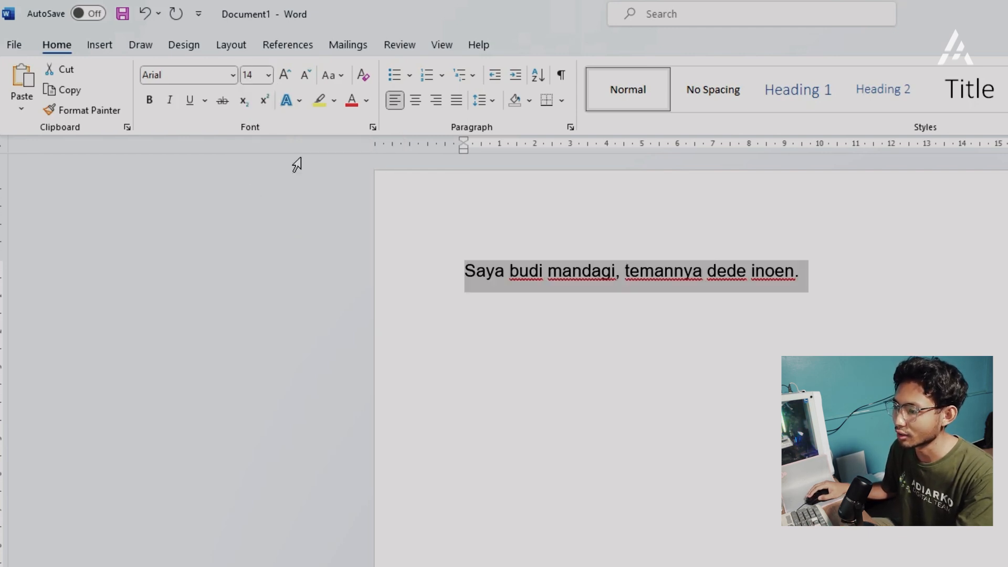
# Enlarge and shrink the sentence's last two words with Increase and Decrease Font Size, ending at size 14
pyautogui.click(654, 278)
pyautogui.hotkey('ctrl', 'shift', 'Left')
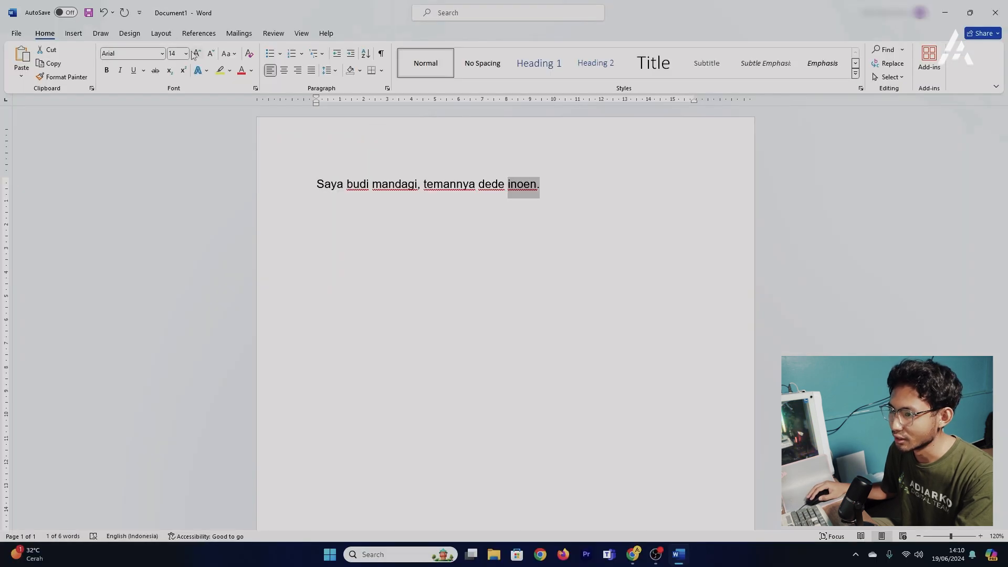
pyautogui.hotkey('ctrl', 'shift', 'Left')
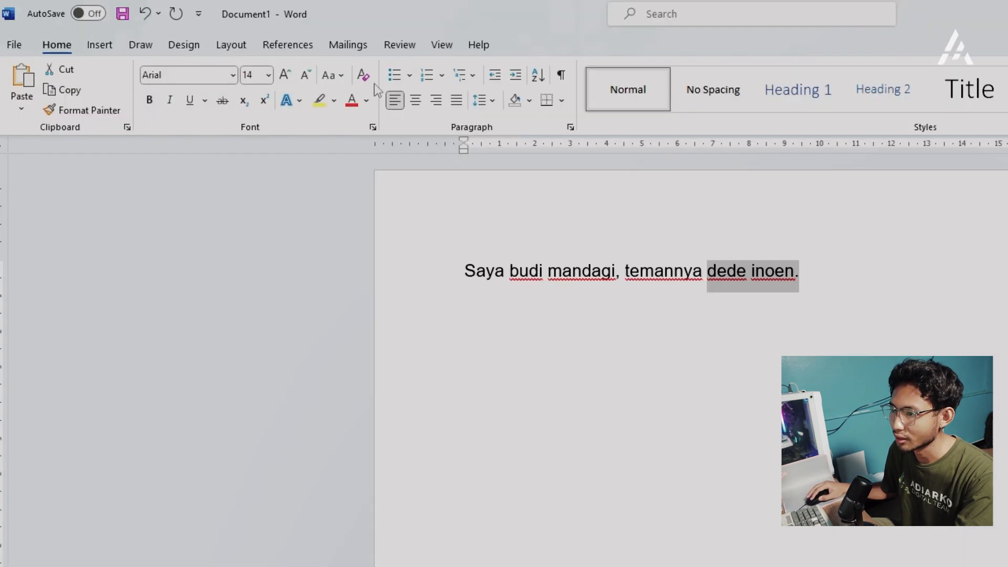
pyautogui.click(285, 75)
pyautogui.click(285, 75)
pyautogui.click(305, 76)
pyautogui.click(306, 76)
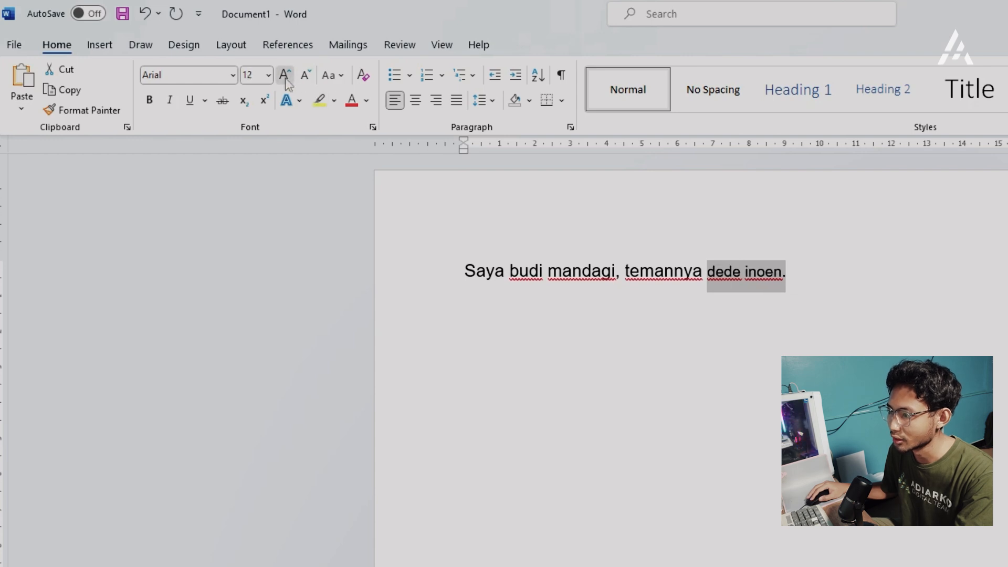
pyautogui.click(826, 279)
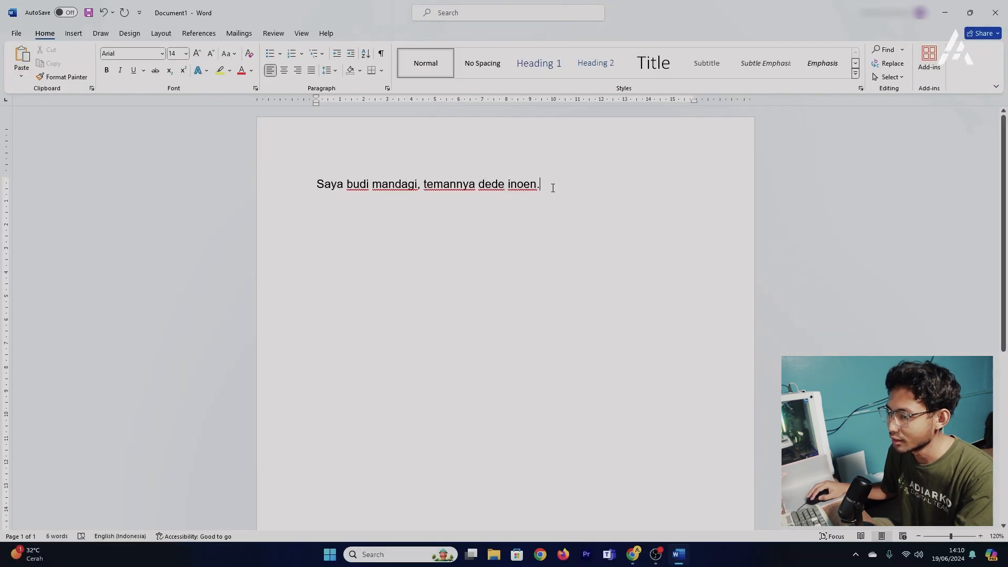
# Apply Sentence case to the whole sentence
pyautogui.hotkey('ctrl', 'a')
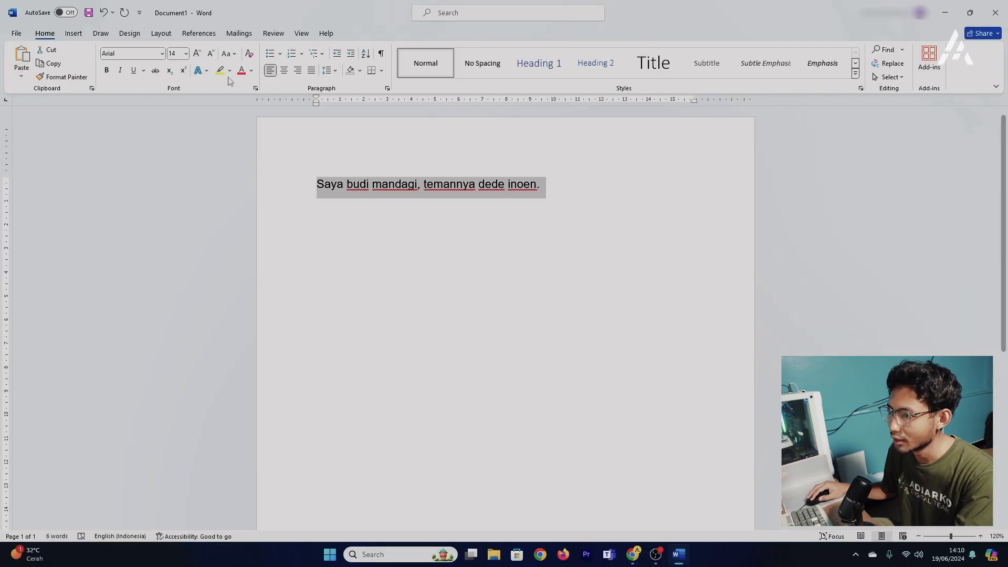
pyautogui.click(227, 53)
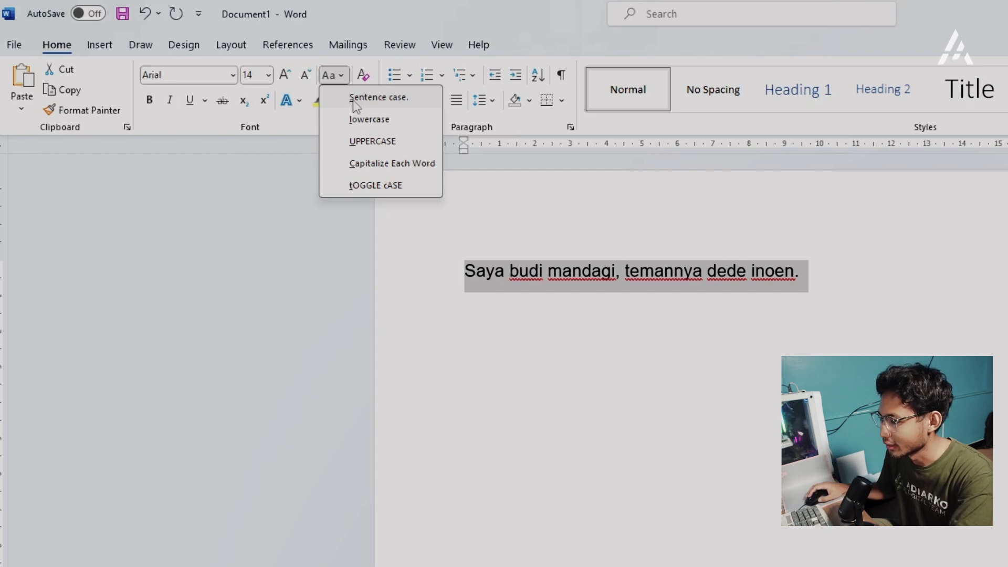
pyautogui.click(364, 100)
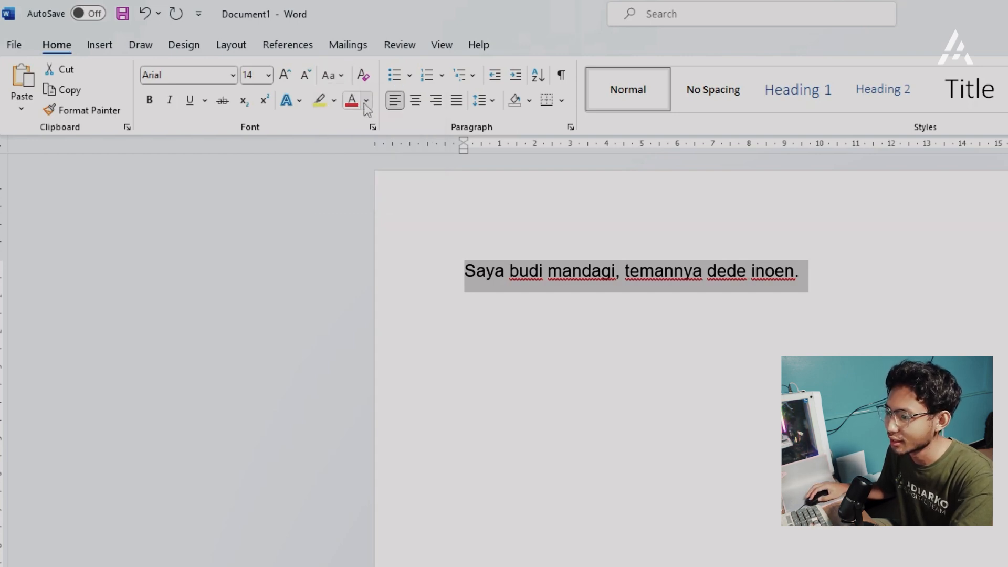
pyautogui.click(324, 186)
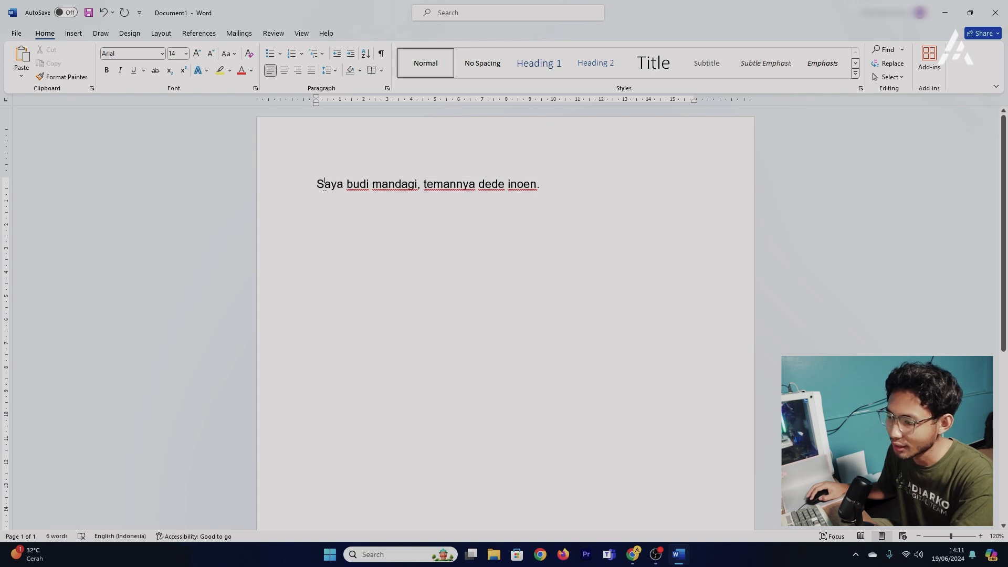
# Change the case of the whole sentence to lowercase, followed by UPPERCASE
pyautogui.moveTo(317, 185); pyautogui.dragTo(542, 185)
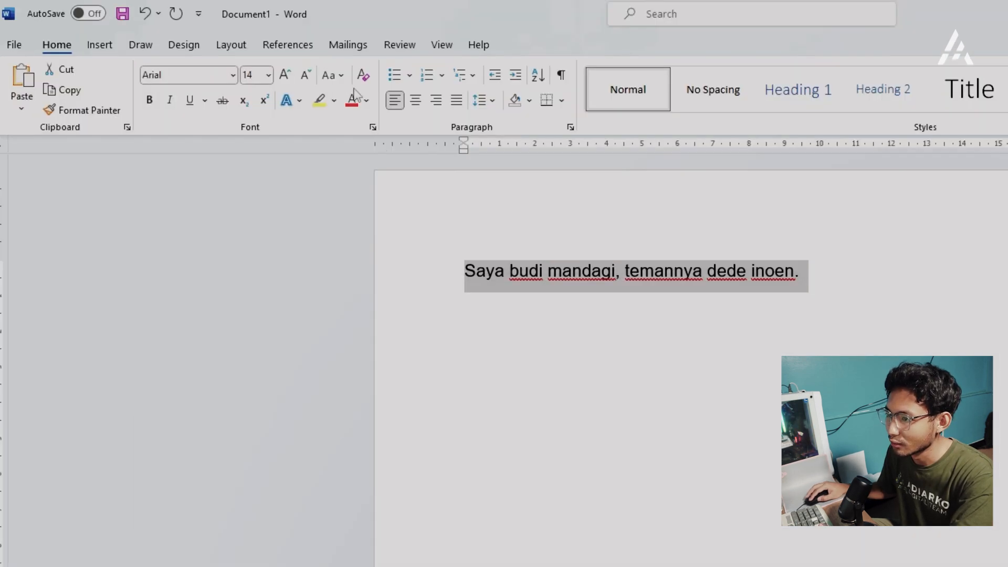
pyautogui.click(231, 55)
pyautogui.click(358, 123)
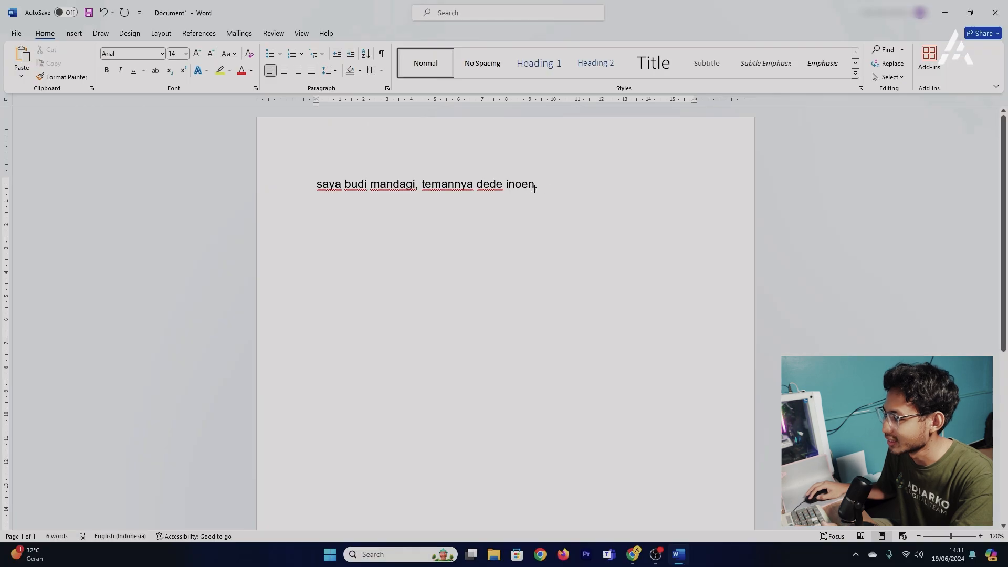
pyautogui.click(227, 54)
pyautogui.click(265, 101)
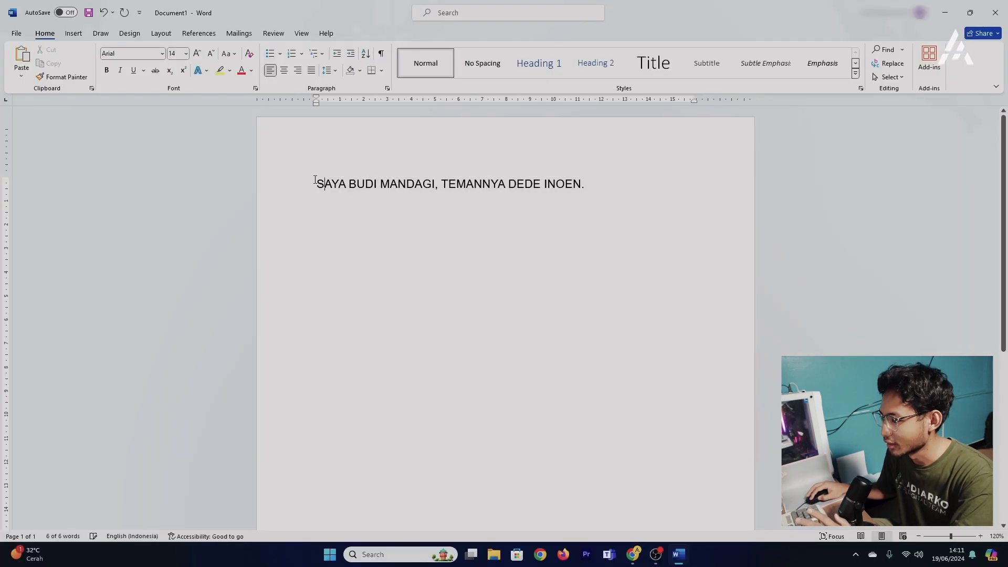
# Change the case of the whole sentence to Capitalize Each Word
pyautogui.moveTo(315, 184); pyautogui.dragTo(587, 184)
pyautogui.click(227, 53)
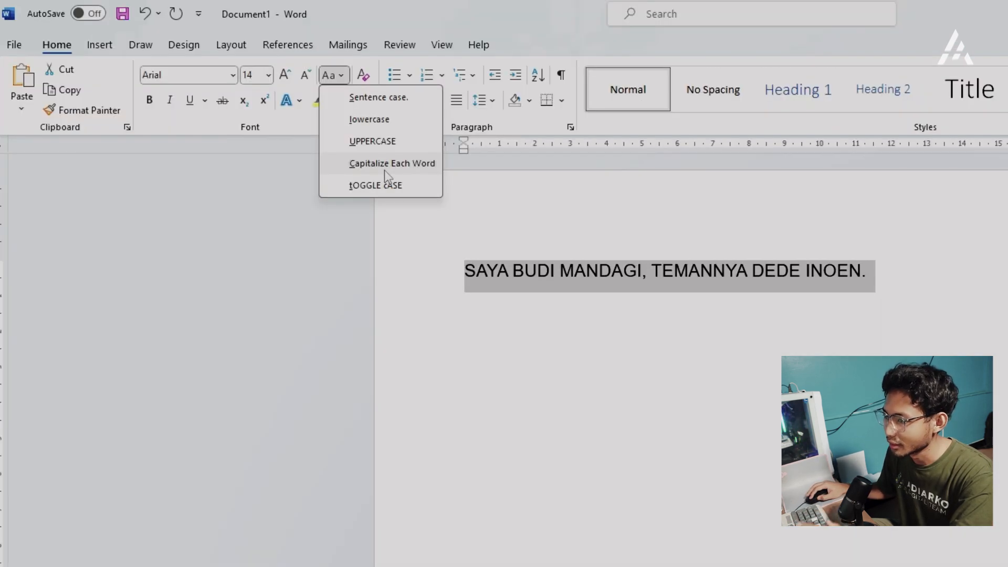
pyautogui.click(387, 167)
pyautogui.click(518, 280)
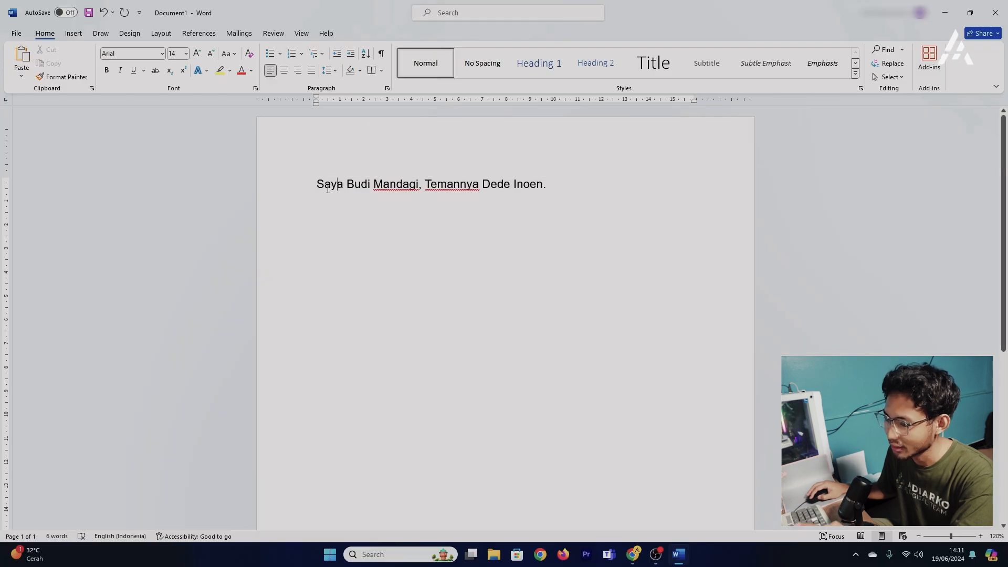
# Apply tOGGLE cASE to the whole sentence and highlight the first word's letters to point out their case
pyautogui.tripleClick(418, 187)
pyautogui.click(228, 53)
pyautogui.click(254, 129)
pyautogui.moveTo(473, 273); pyautogui.dragTo(445, 281)
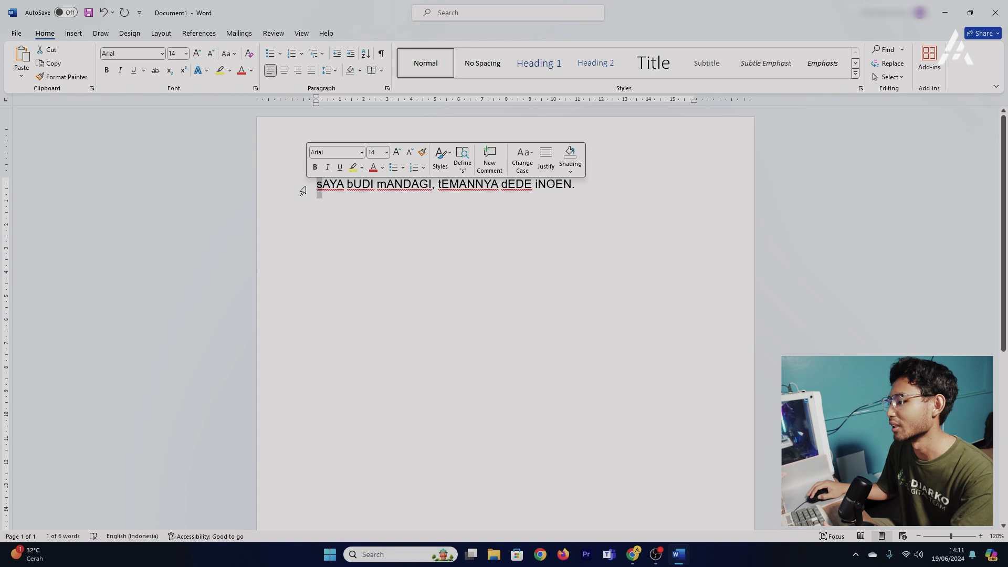
pyautogui.moveTo(322, 192); pyautogui.dragTo(343, 191)
pyautogui.click(592, 189)
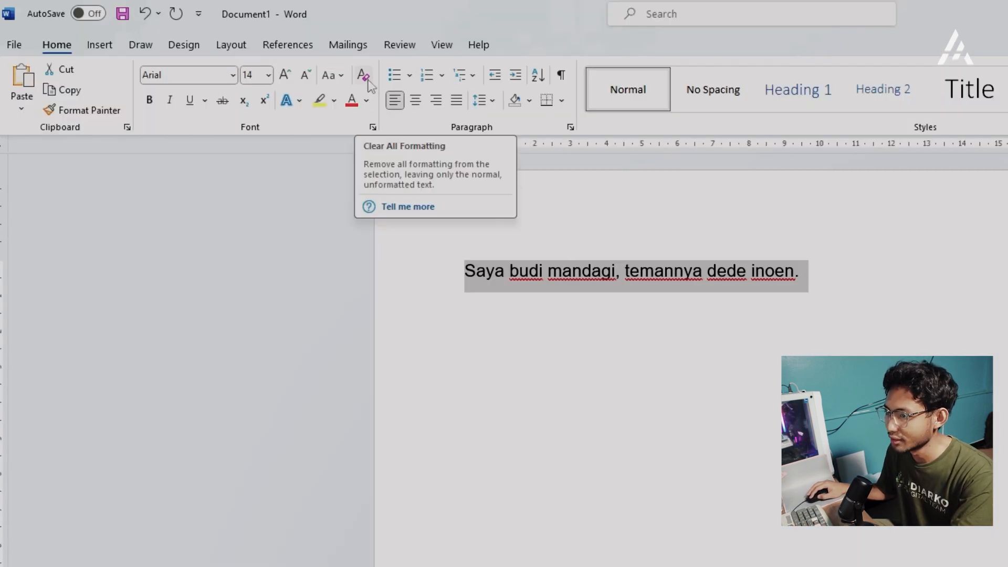
# Clear all formatting from the whole sentence
pyautogui.click(369, 79)
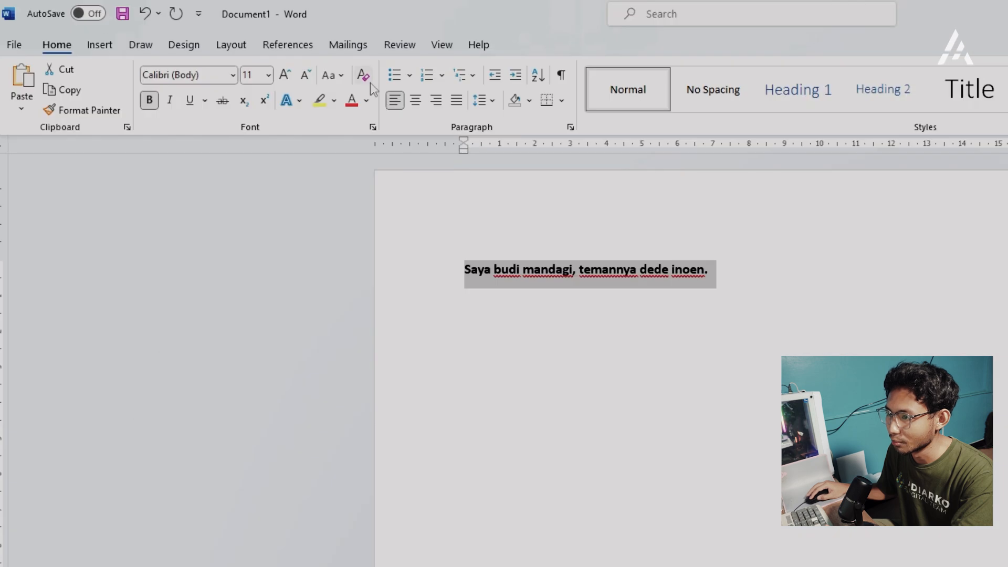
pyautogui.click(669, 266)
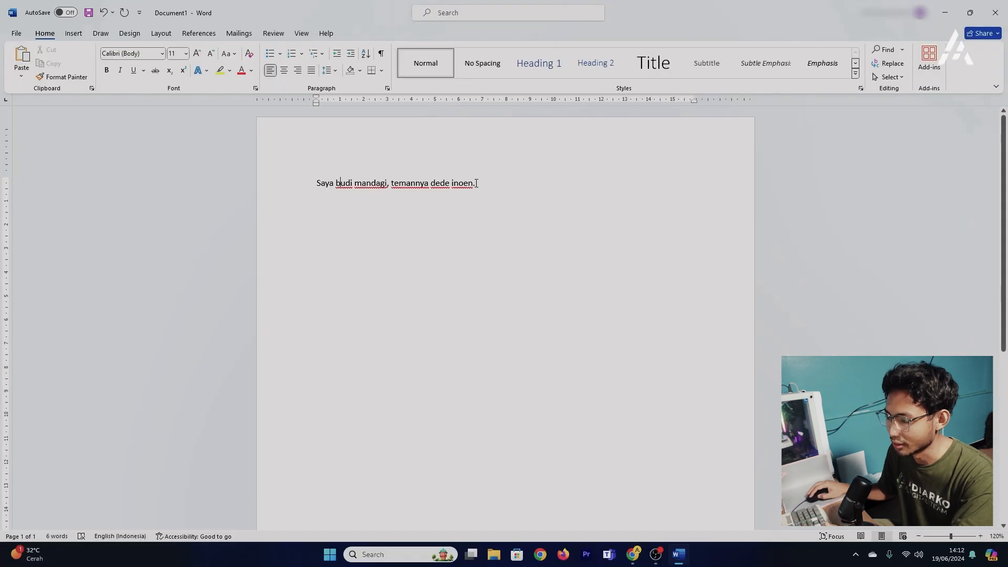
# Make the sentence's last word bold and the word before it italic
pyautogui.moveTo(476, 183); pyautogui.dragTo(449, 183)
pyautogui.click(150, 102)
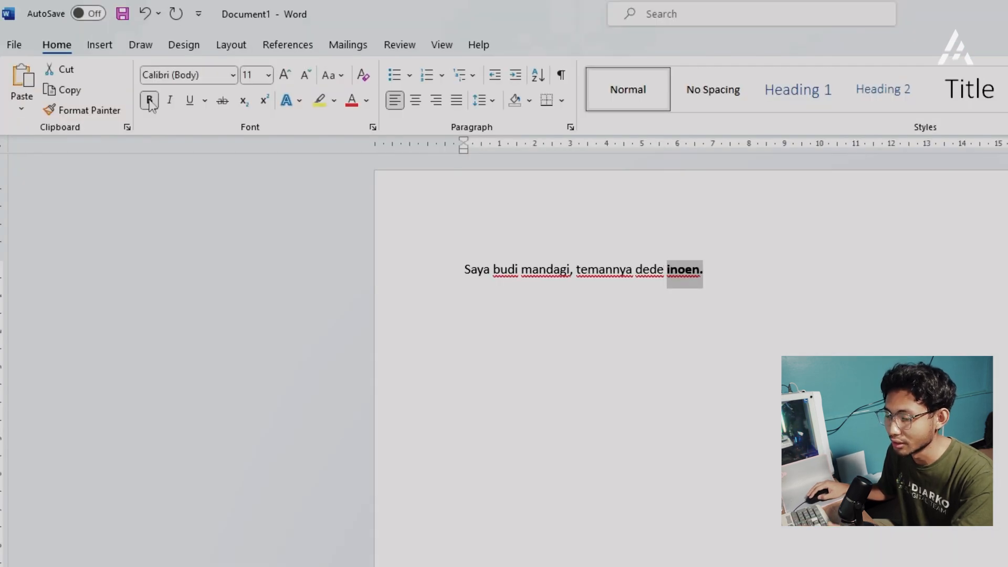
pyautogui.moveTo(666, 270); pyautogui.dragTo(635, 270)
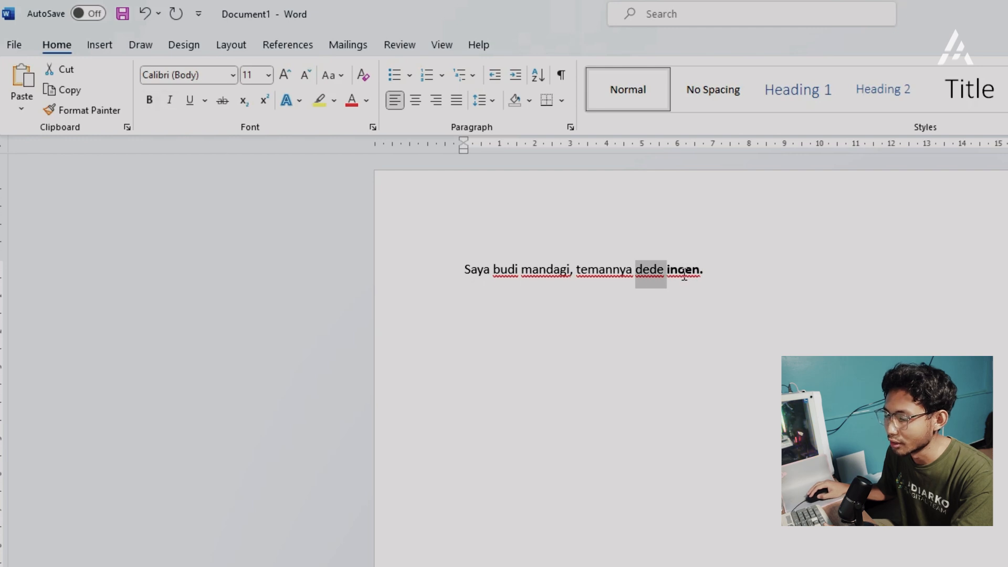
pyautogui.click(170, 100)
# Underline the word "temannya" and strike through the word just before the comma
pyautogui.moveTo(634, 269); pyautogui.dragTo(576, 269)
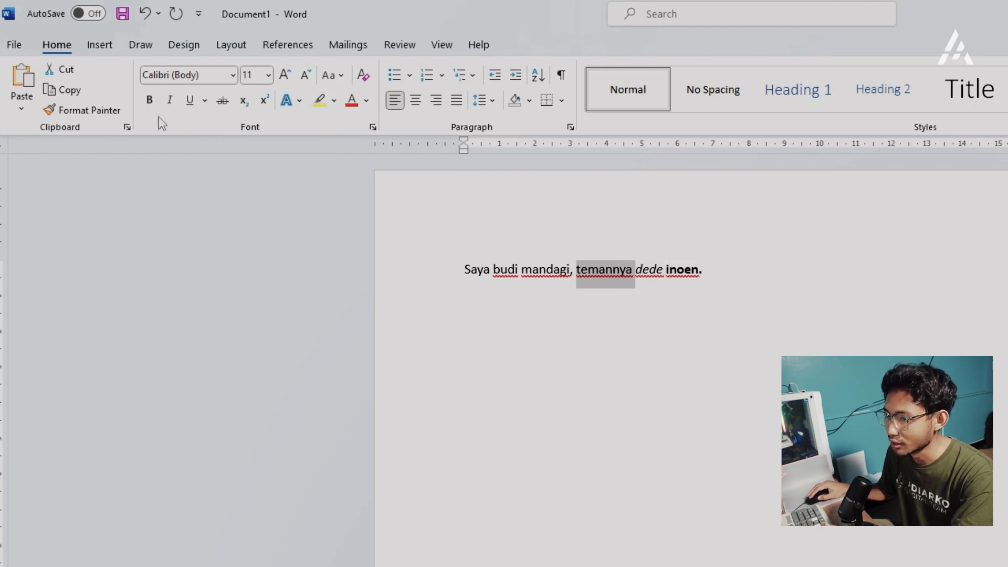
pyautogui.click(205, 100)
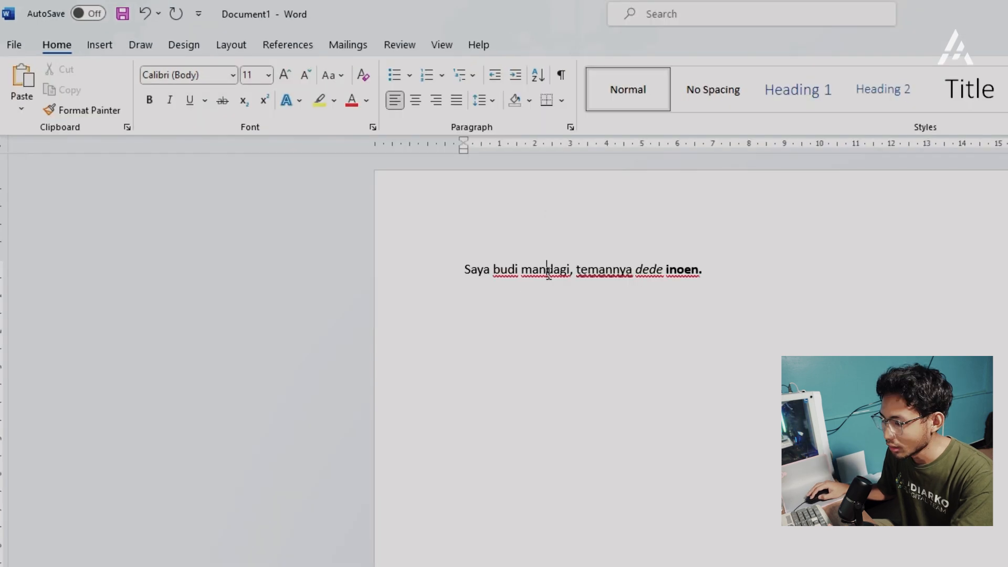
pyautogui.doubleClick(669, 326)
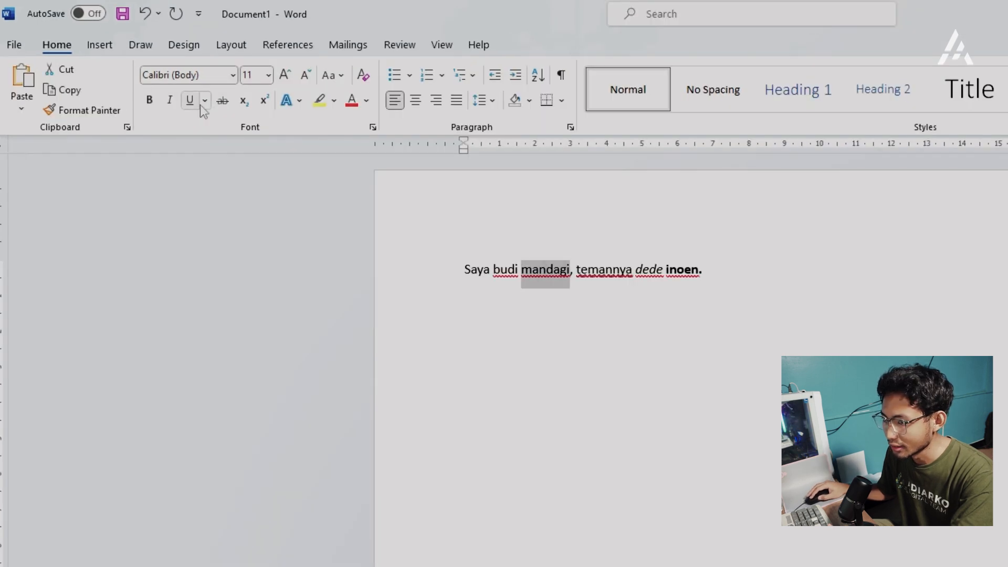
pyautogui.click(225, 105)
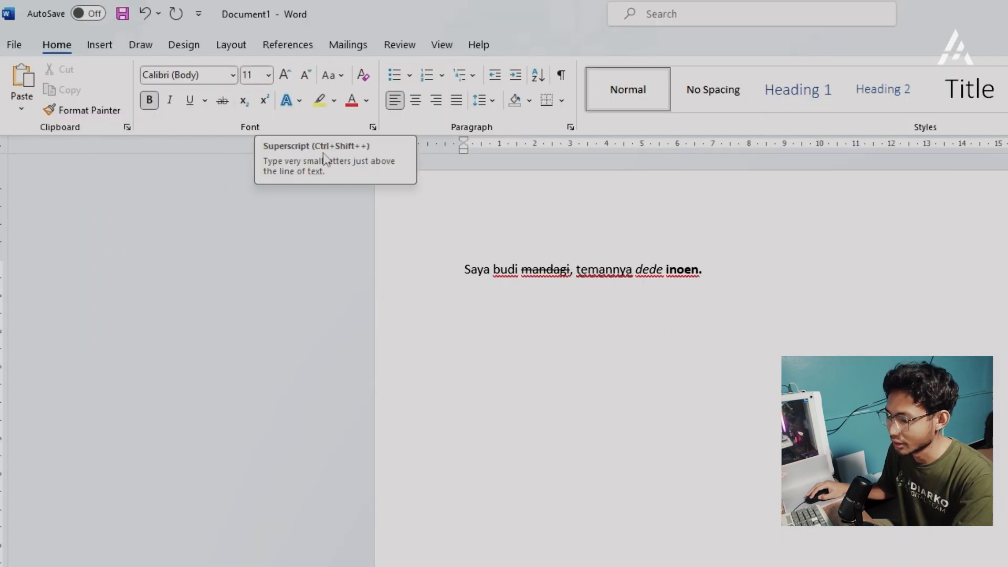
pyautogui.click(676, 339)
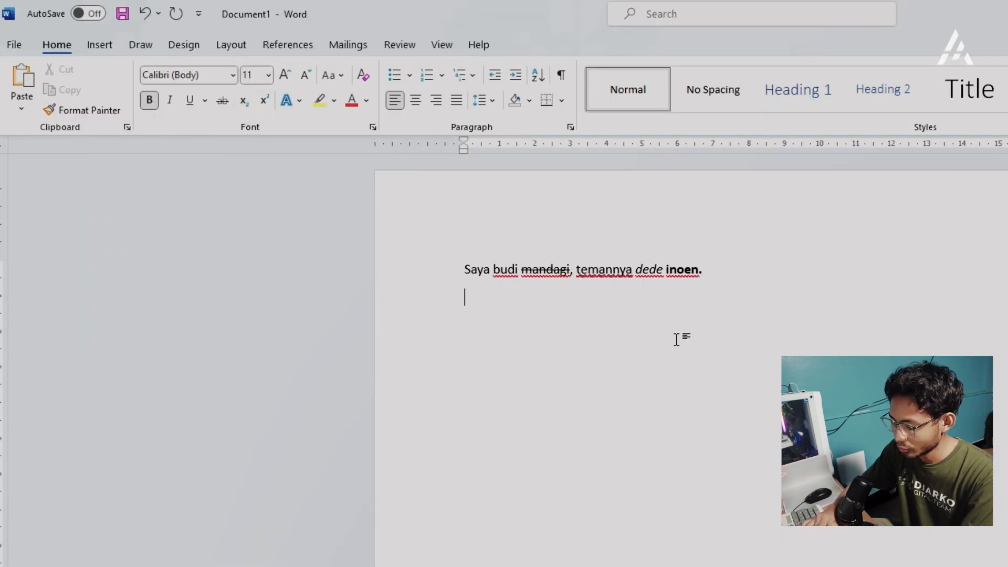
# Enter 98 on the line below the sentence, make the 8 superscript, and start a new line
pyautogui.write('98')
pyautogui.click(265, 100)
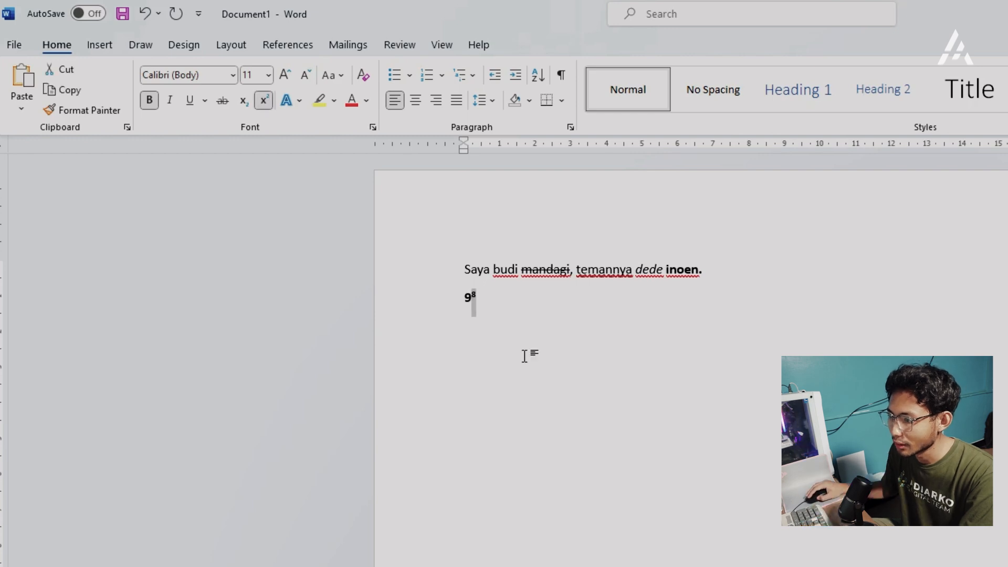
pyautogui.click(515, 306)
pyautogui.press('Return')
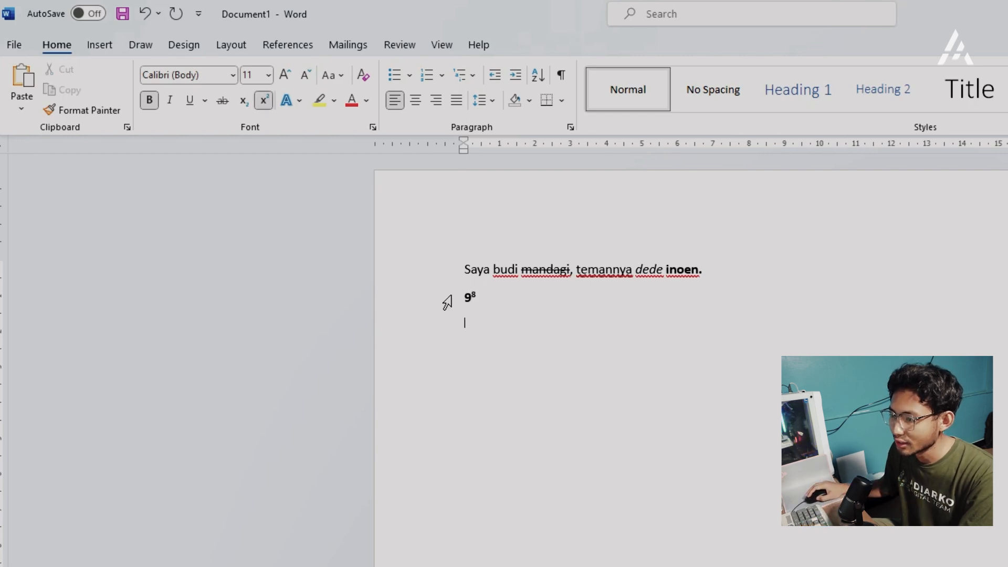
# Enter "Teman-teman" on the new line and make the word after the hyphen subscript
pyautogui.write('Teman-teman')
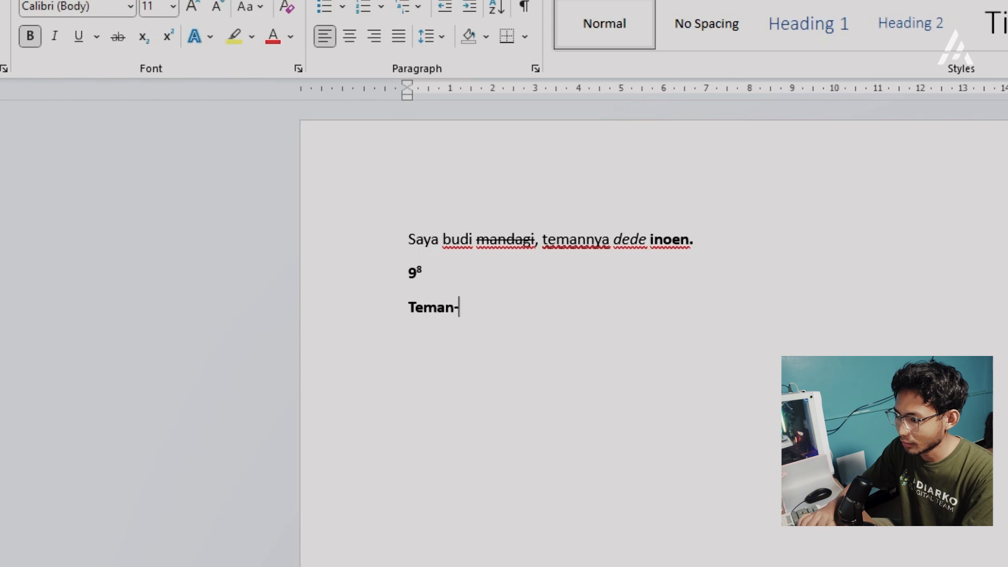
pyautogui.doubleClick(540, 325)
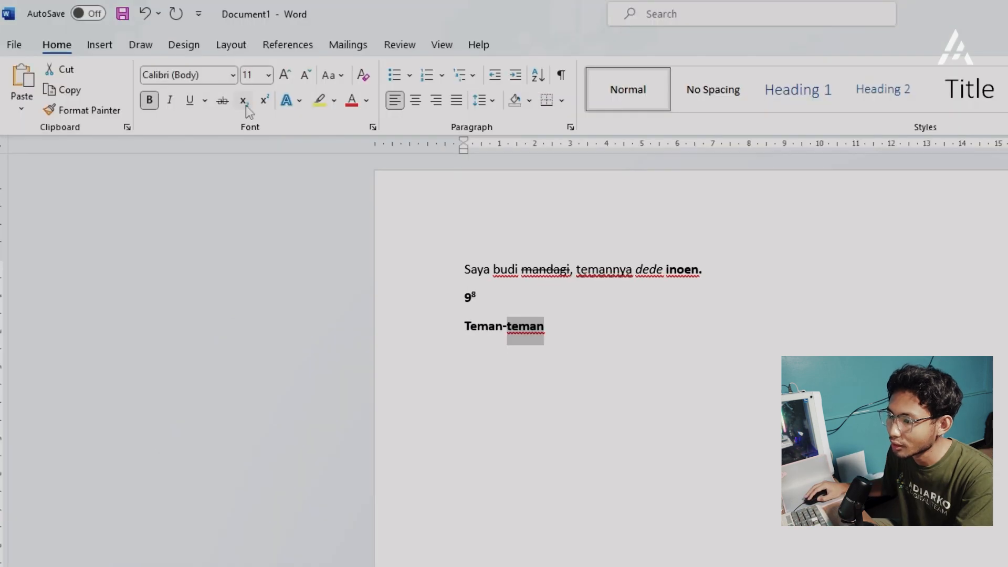
pyautogui.click(245, 103)
pyautogui.click(536, 341)
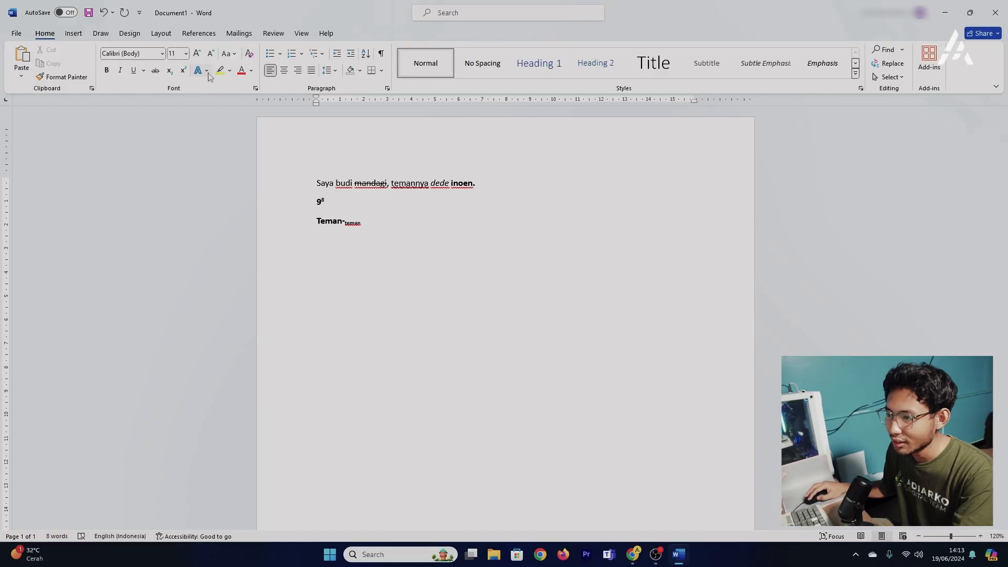
# Add a line reading "Teman" below the subscript example and apply the gold text effect to it
pyautogui.click(206, 69)
pyautogui.click(284, 106)
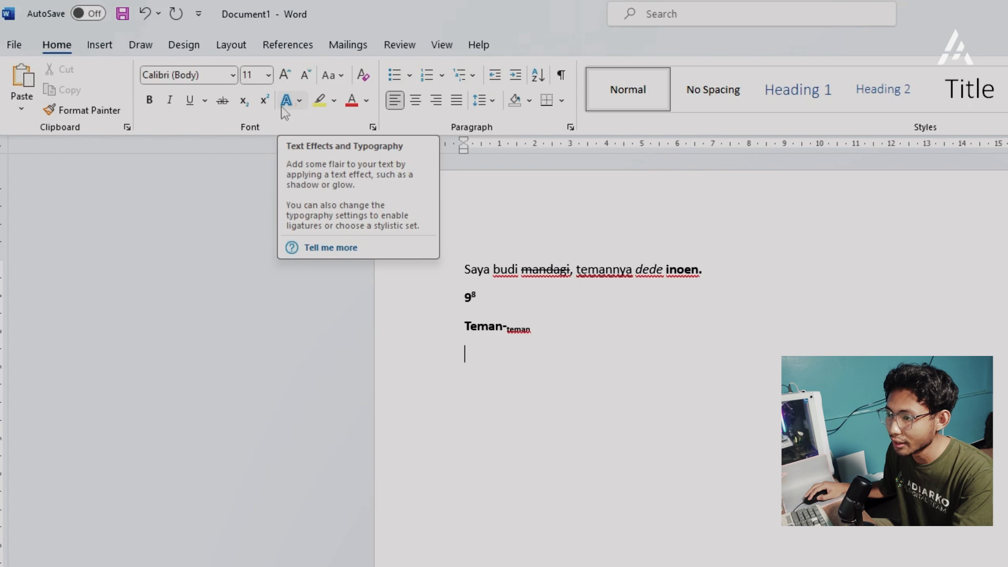
pyautogui.click(298, 104)
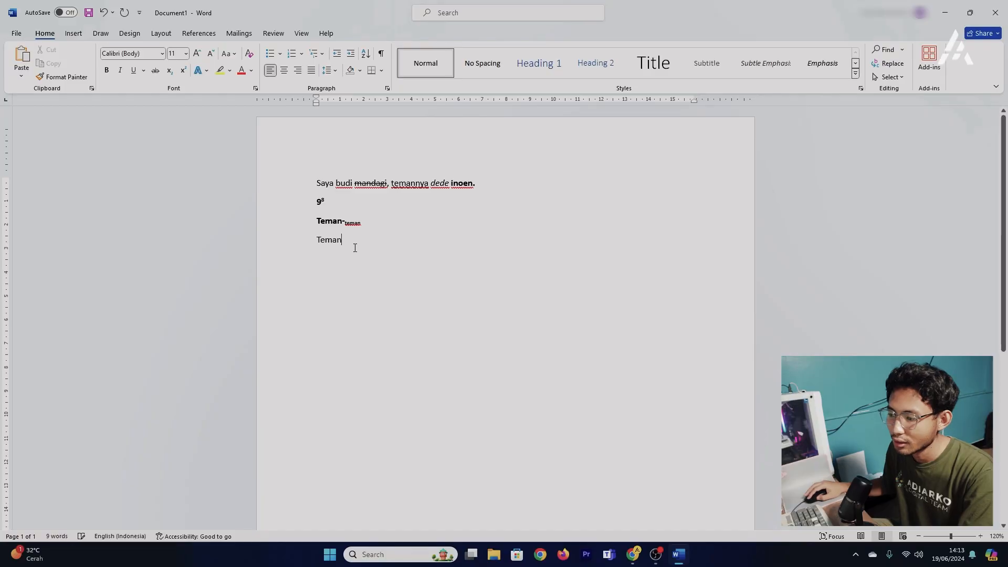
pyautogui.click(205, 70)
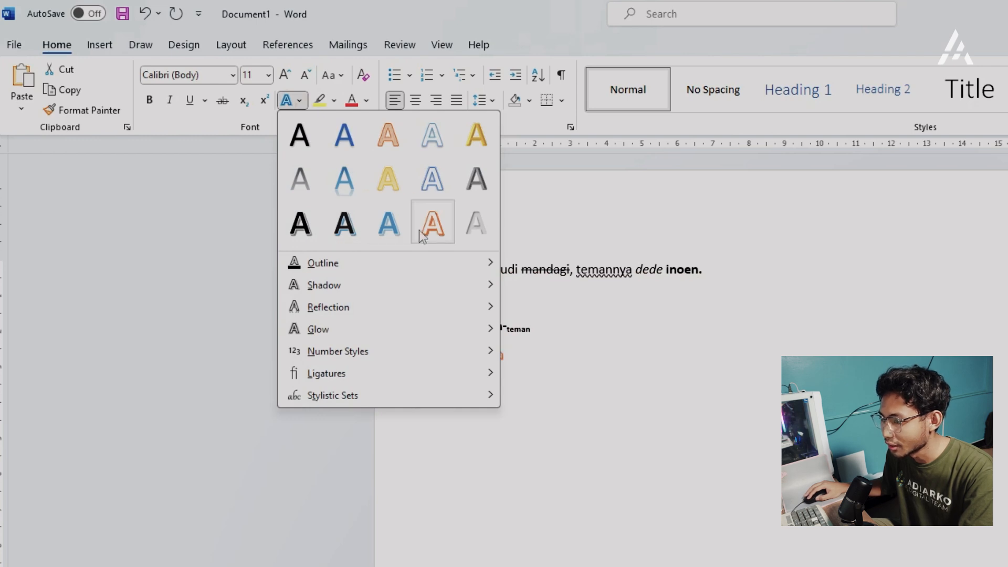
pyautogui.click(476, 134)
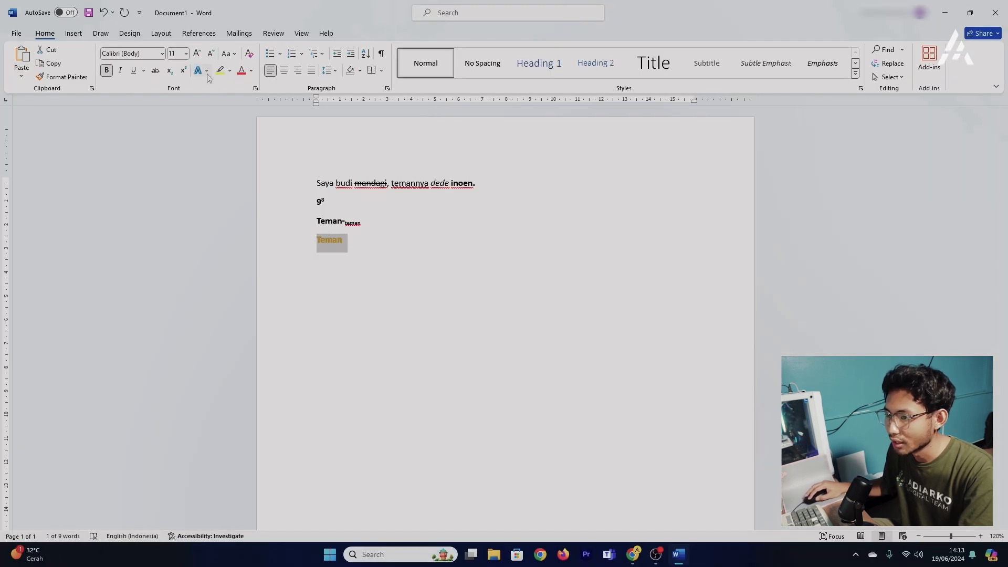
# Add an orange glow variation to the gold word "Teman" and start a new line beneath it
pyautogui.click(299, 101)
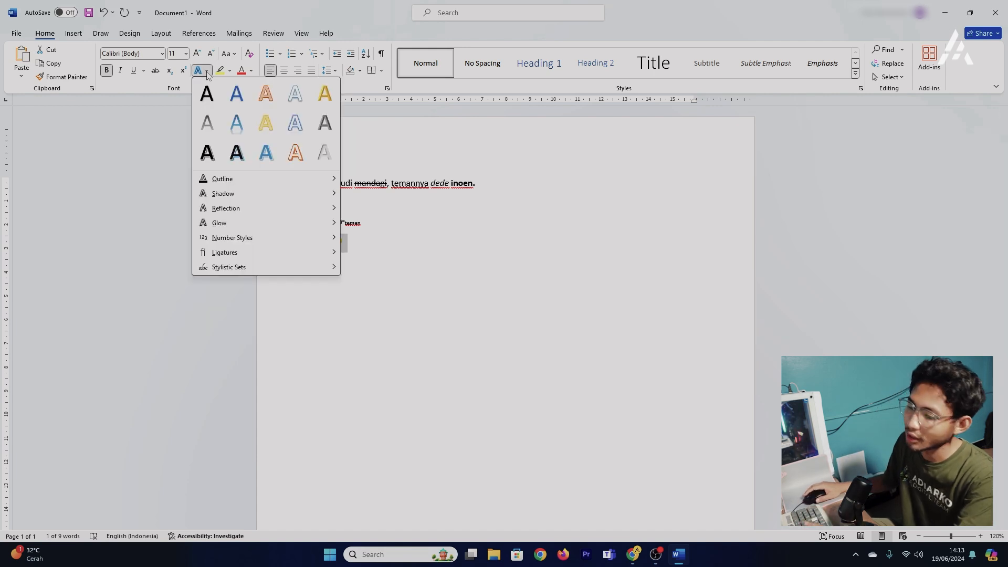
pyautogui.moveTo(279, 223)
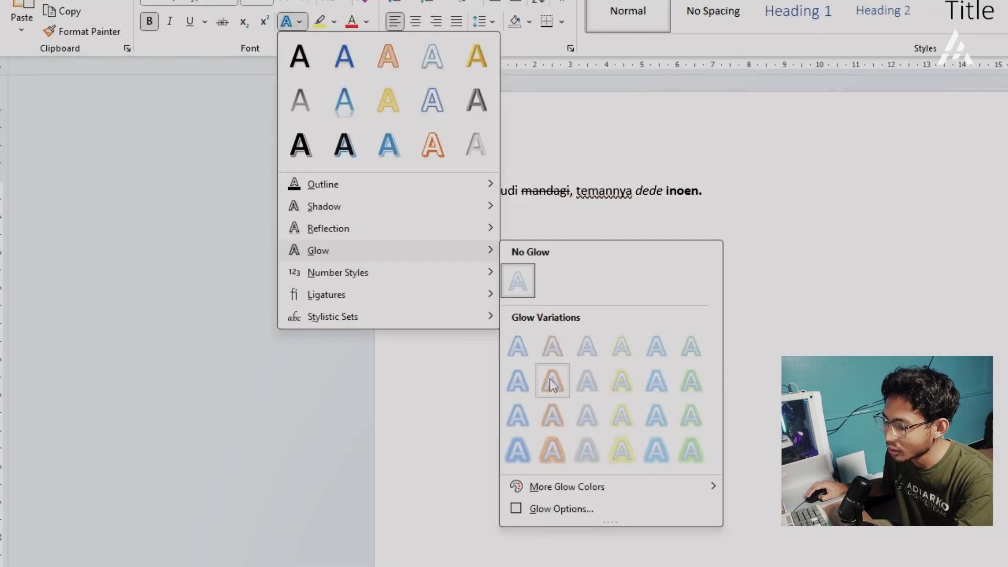
pyautogui.click(376, 355)
pyautogui.click(380, 276)
pyautogui.press('Return')
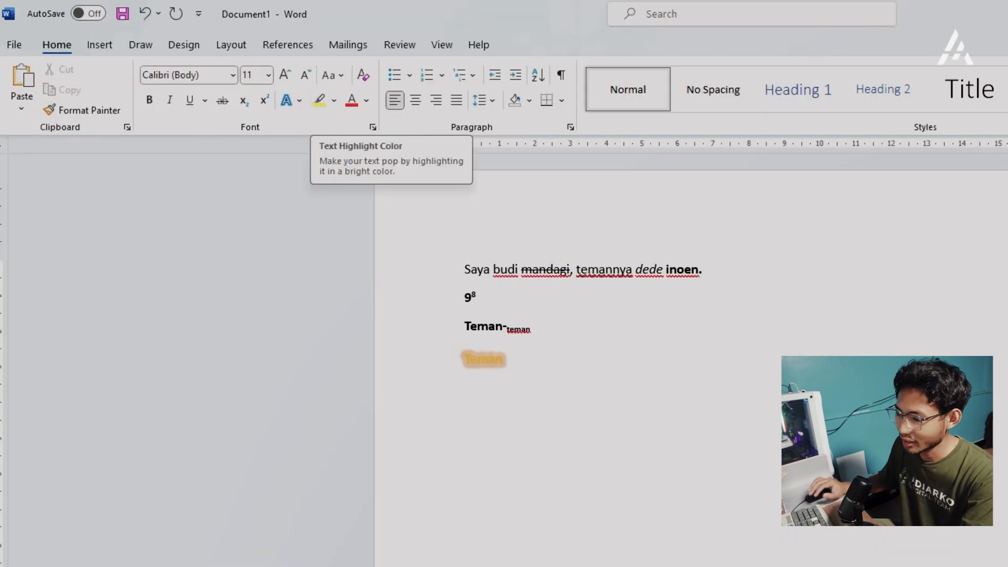
# Enter "Hari ini saya belajar Microsoft word." and highlight "Microsoft word." in green
pyautogui.write('Hari in')
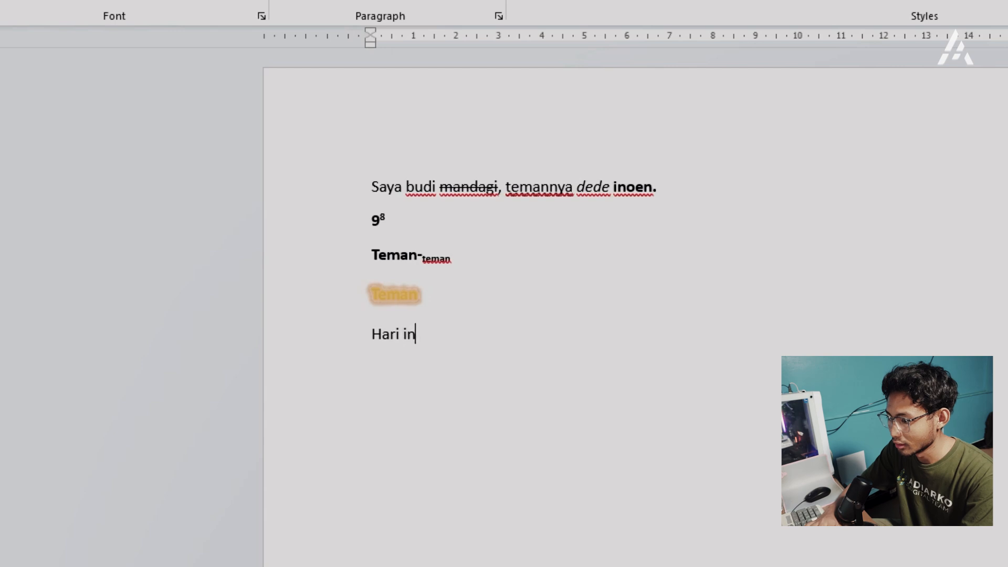
pyautogui.write('i saya belajar microsoft word.')
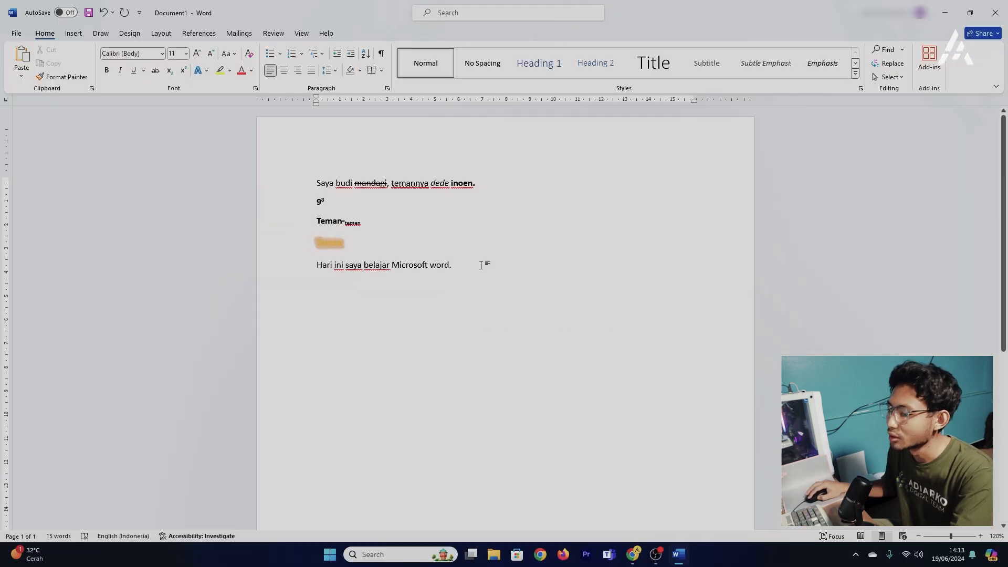
pyautogui.moveTo(481, 266); pyautogui.dragTo(392, 266)
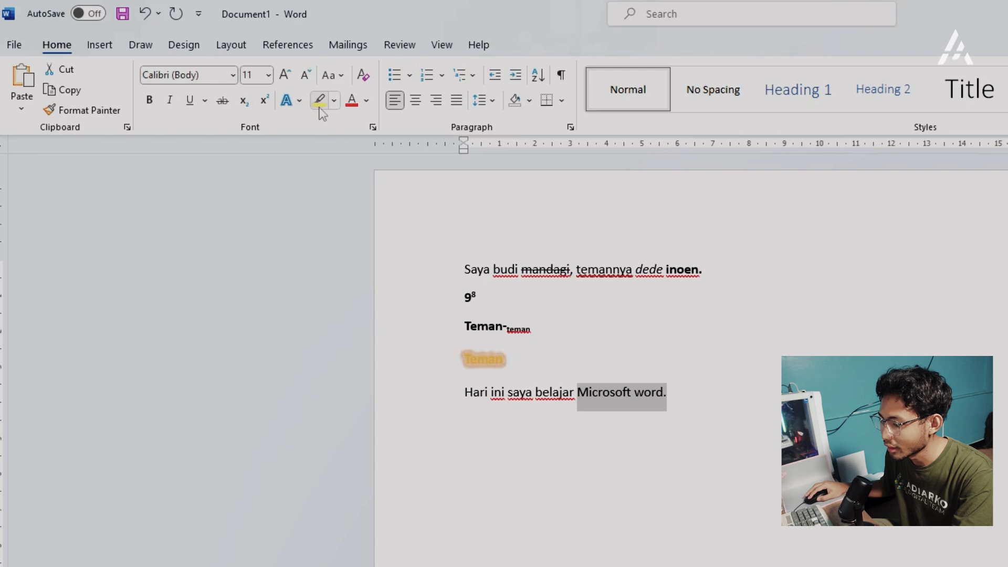
pyautogui.click(320, 99)
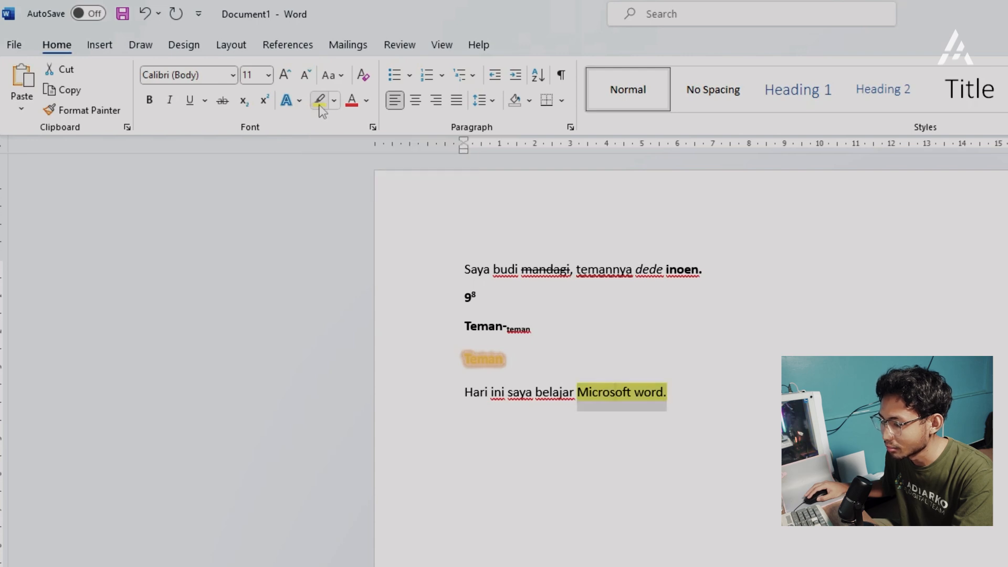
pyautogui.click(334, 100)
pyautogui.click(346, 157)
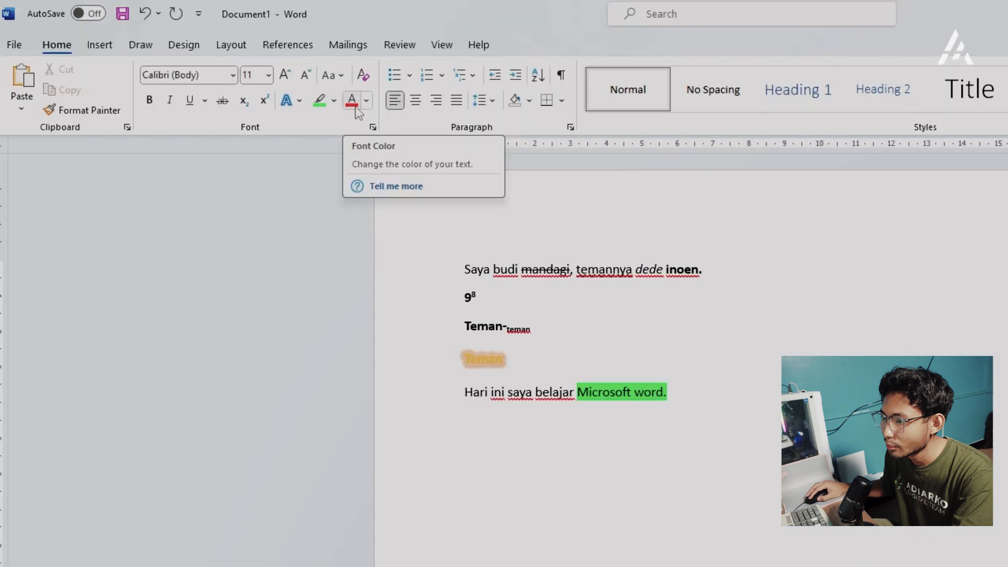
# Set the font color of the whole "Hari ini saya belajar Microsoft word." line to red
pyautogui.moveTo(467, 264); pyautogui.dragTo(317, 265)
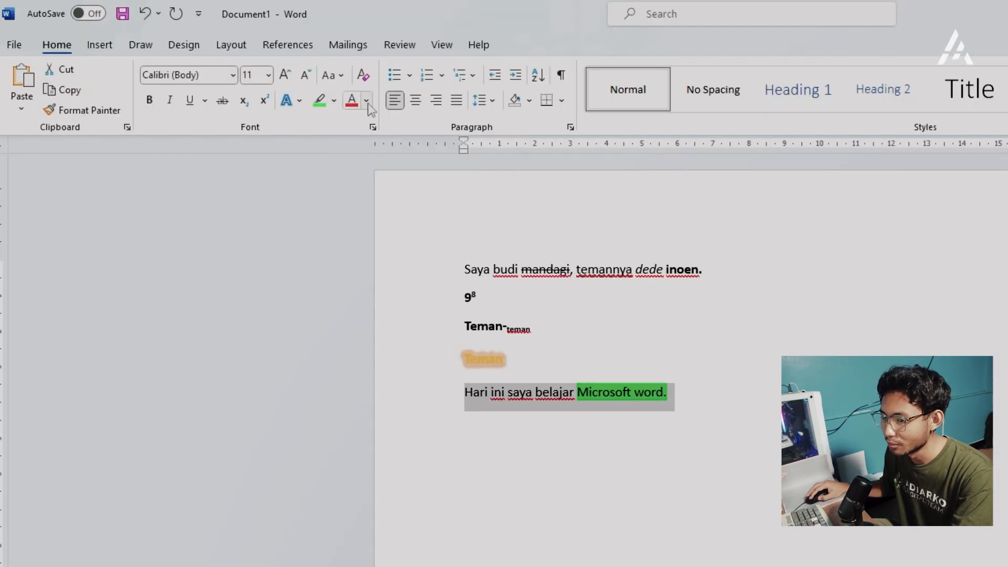
pyautogui.click(367, 101)
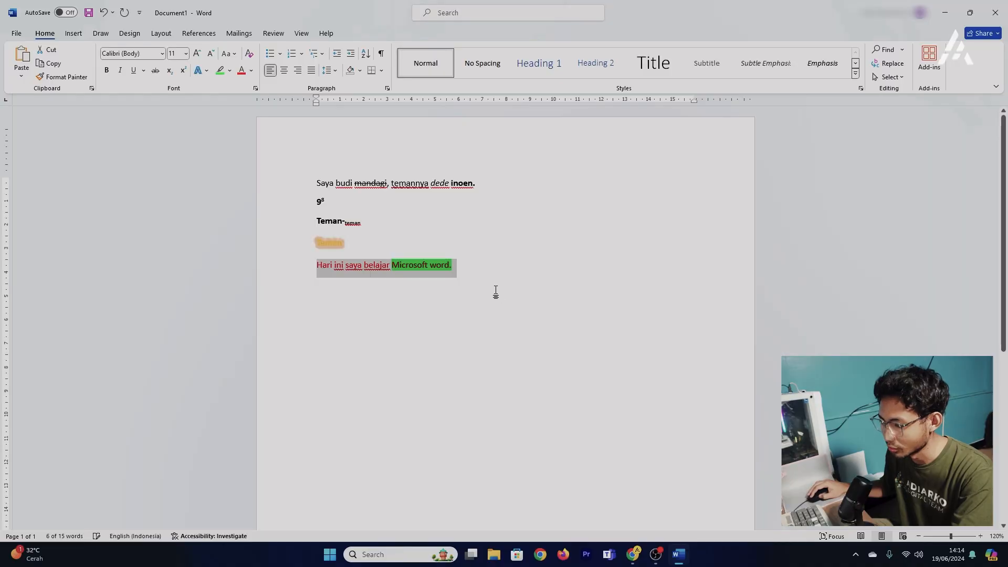
pyautogui.click(496, 290)
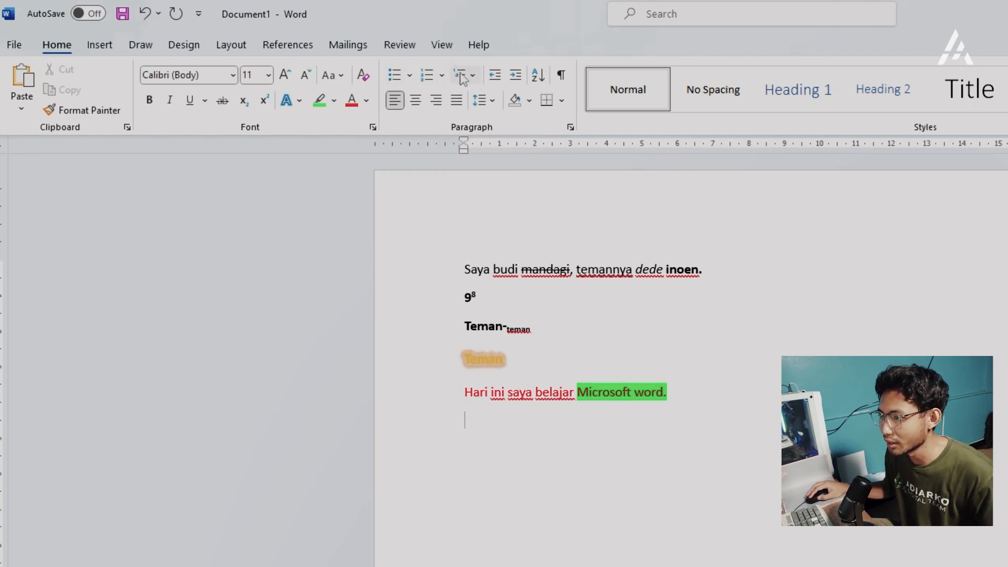
# Enter "Saya disuruh belanja ibu, antara lain :" below the red line and start a new line
pyautogui.write('Saya disuruh be')
pyautogui.write('lanja ibu, antar ala')
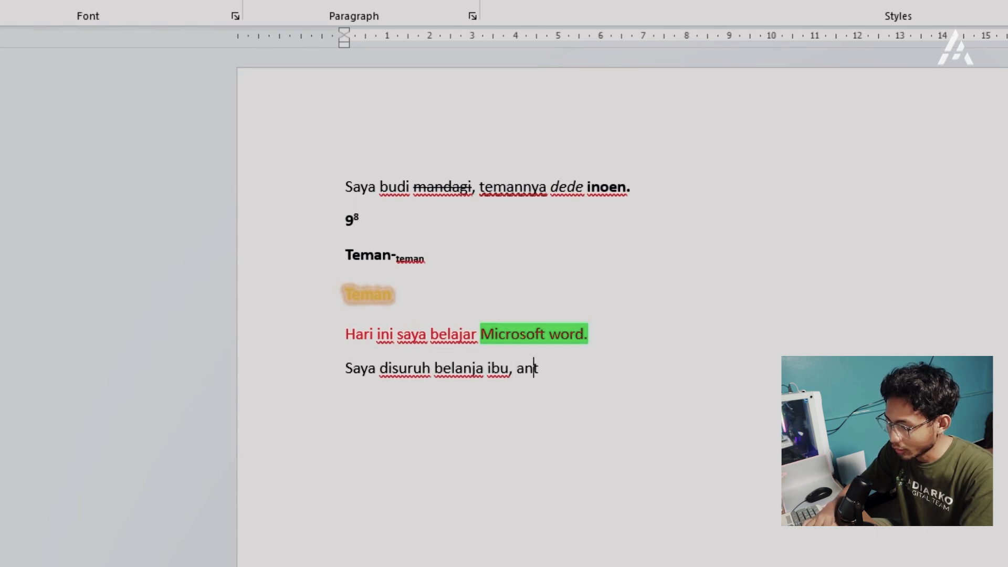
pyautogui.press('BackSpace')
pyautogui.write('a lain :')
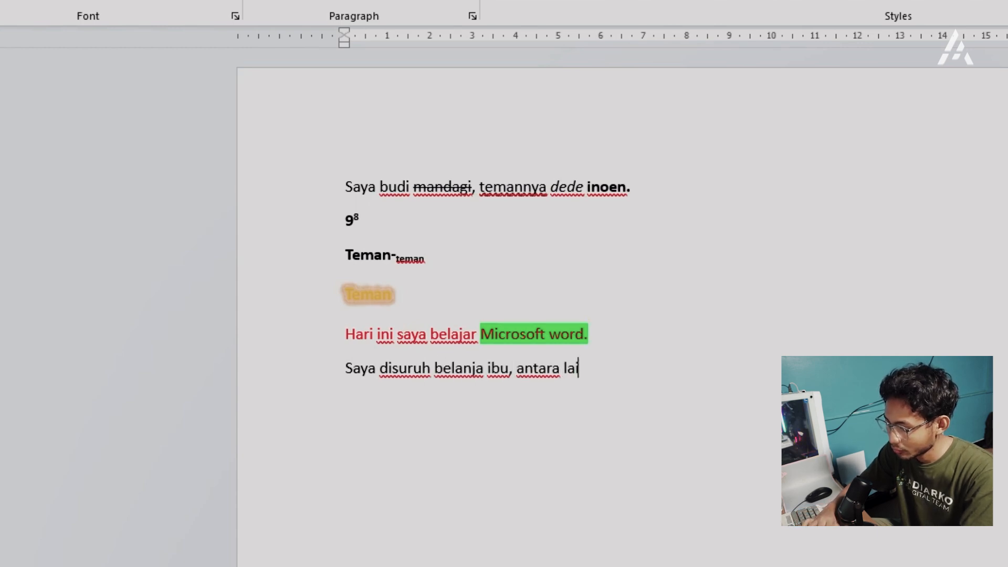
pyautogui.press('Return')
# Create a bulleted list with the items Palawija, Sembako and Bumbu
pyautogui.click(279, 50)
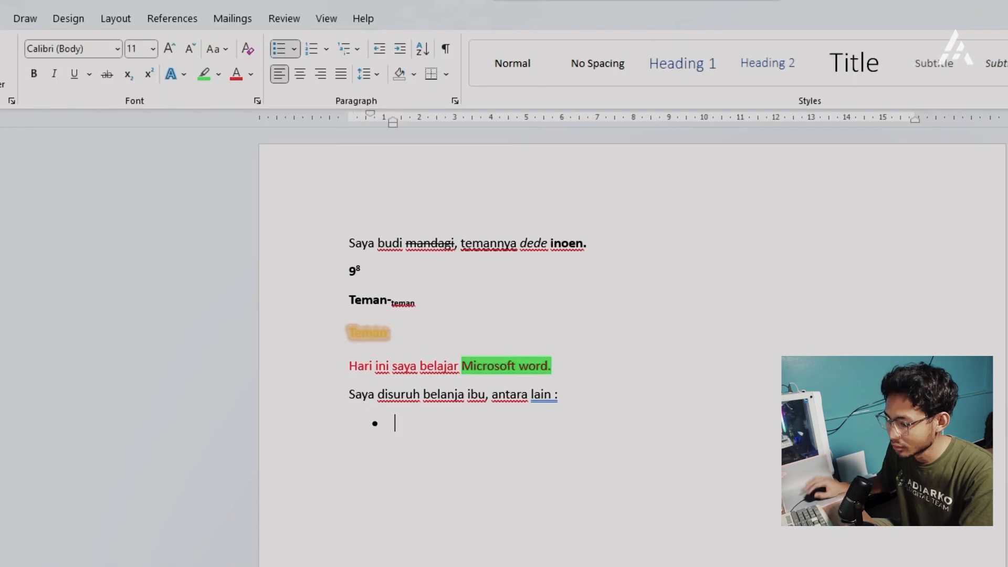
pyautogui.write('Palawija')
pyautogui.press('Return')
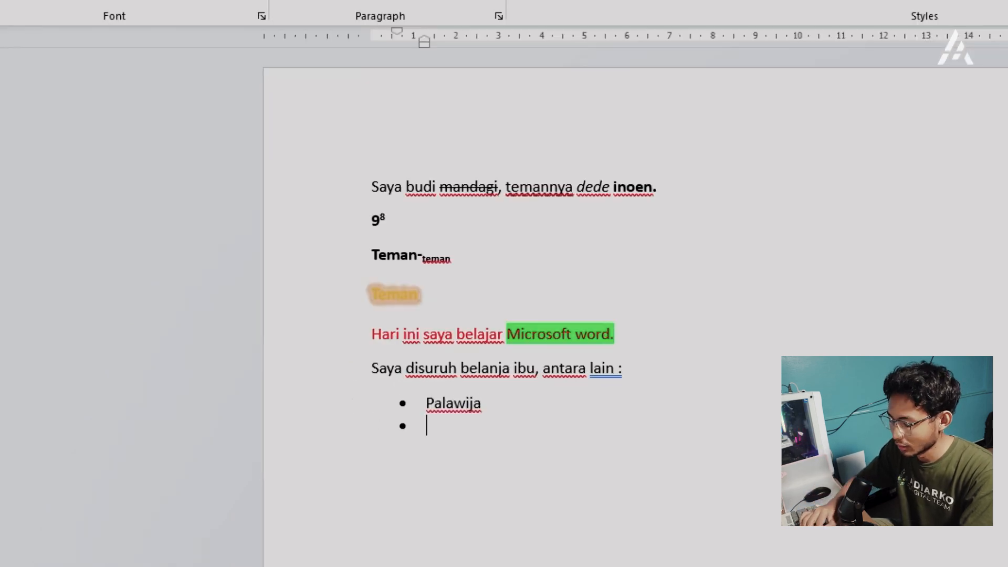
pyautogui.write('SEm')
pyautogui.press('BackSpace')
pyautogui.press('BackSpace')
pyautogui.press('BackSpace')
pyautogui.press('BackSpace')
pyautogui.write('embako')
pyautogui.press('Return')
pyautogui.write('Bumbu')
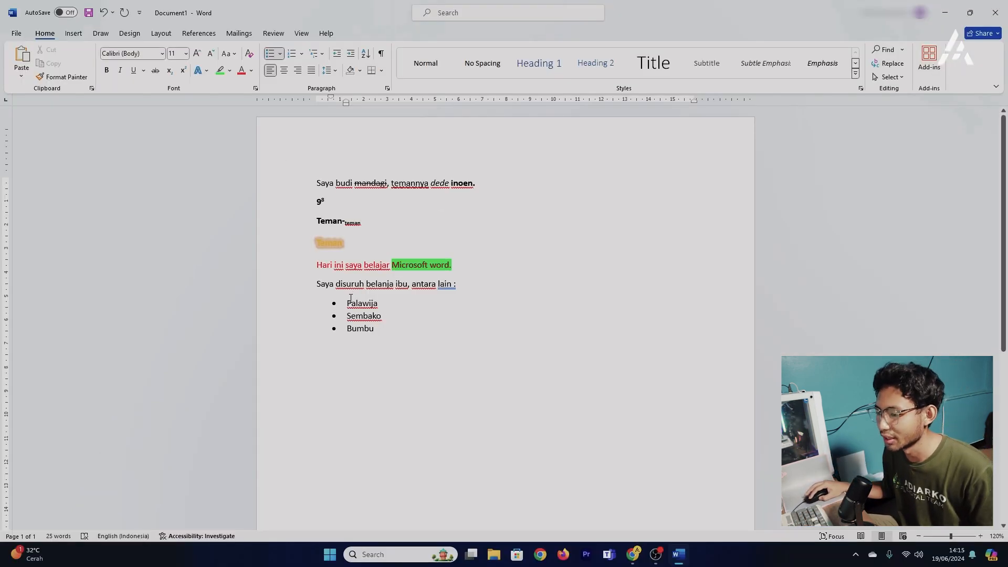
# Convert the three bulleted items to a numbered list and change its numbering format to a), b), c)
pyautogui.moveTo(348, 302); pyautogui.dragTo(381, 331)
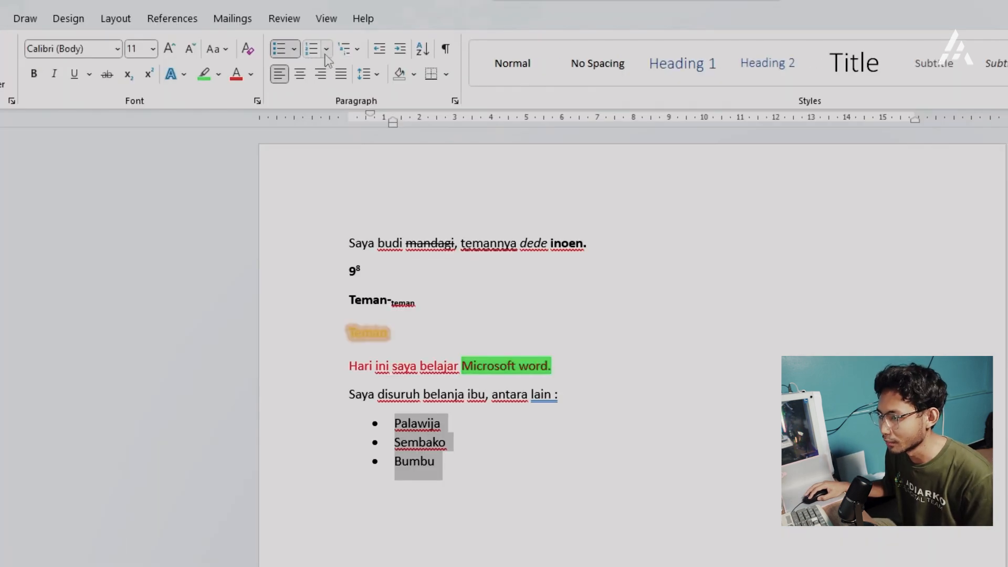
pyautogui.click(299, 57)
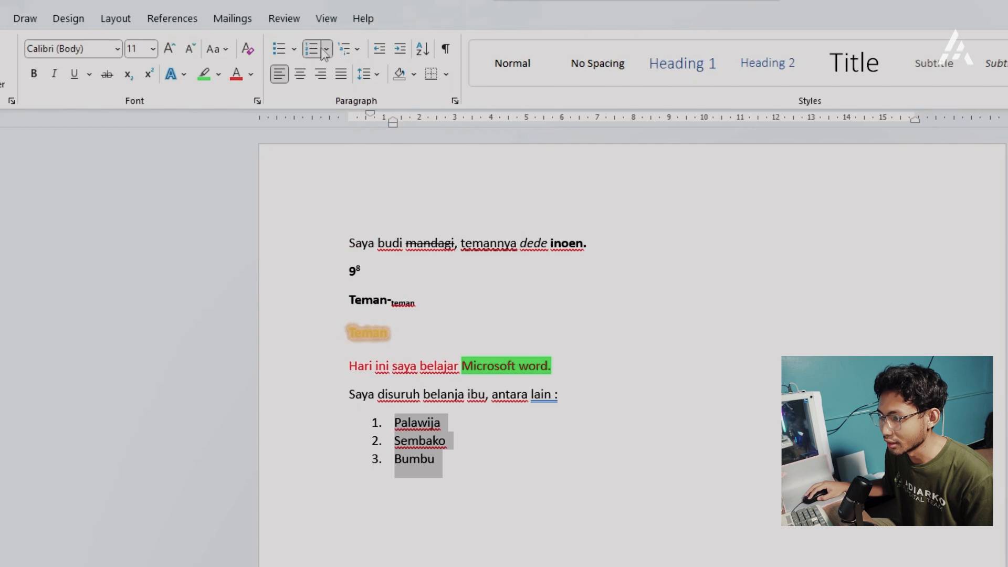
pyautogui.click(325, 50)
pyautogui.click(475, 276)
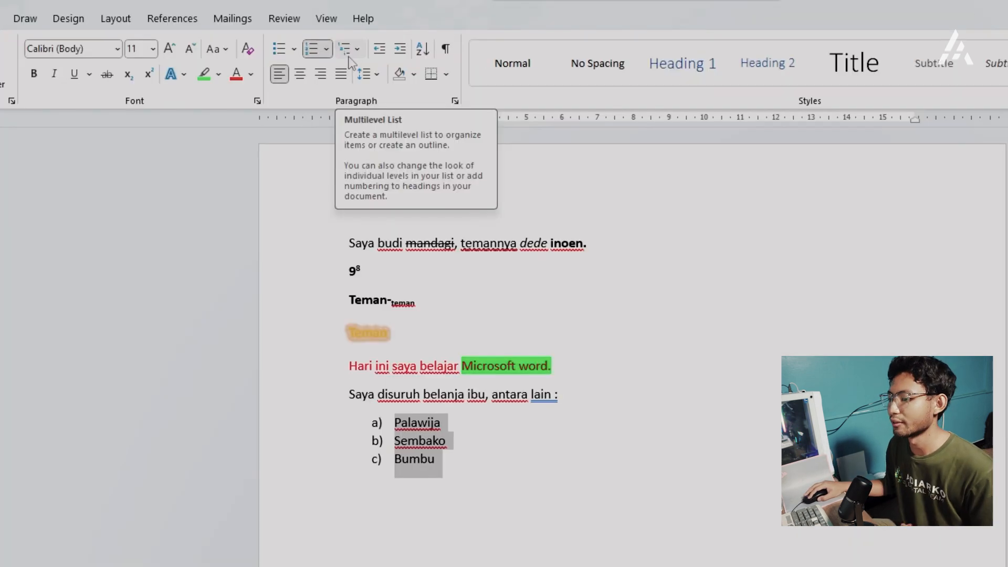
# Apply the 1., 1.1., 1.1.1. multilevel list format to the three list items
pyautogui.click(357, 50)
pyautogui.click(357, 49)
pyautogui.click(326, 49)
pyautogui.click(406, 113)
pyautogui.click(357, 52)
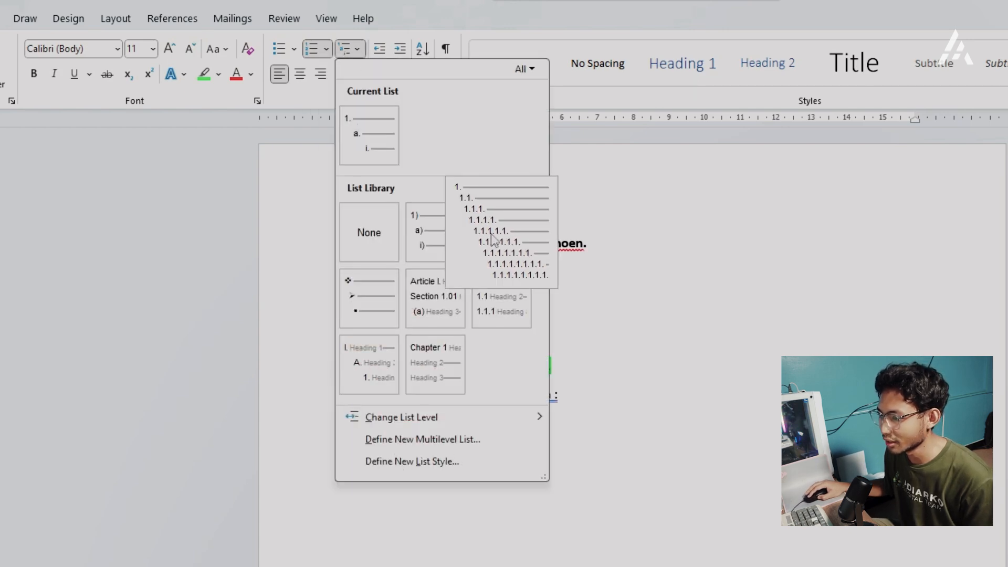
pyautogui.click(496, 232)
# Add the second-level items Jahe and Kunci under Palawija
pyautogui.click(556, 426)
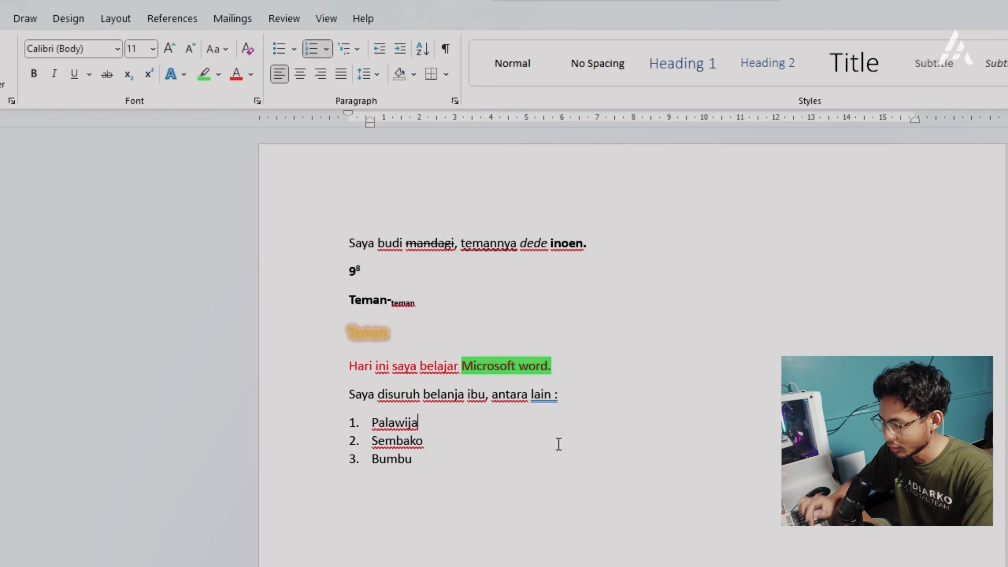
pyautogui.press('Return')
pyautogui.press('Tab')
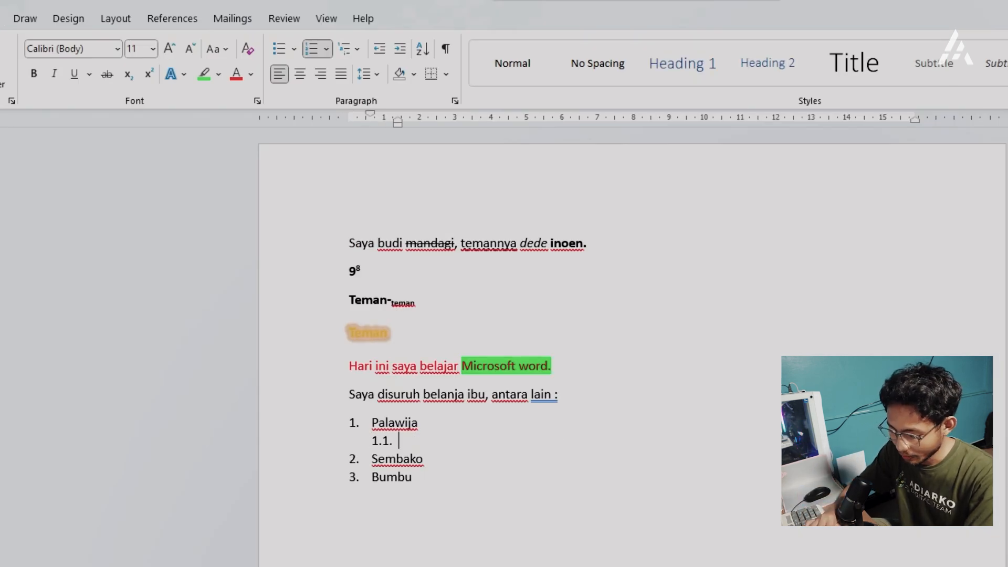
pyautogui.write('Jahe')
pyautogui.press('Return')
pyautogui.write('Kunci')
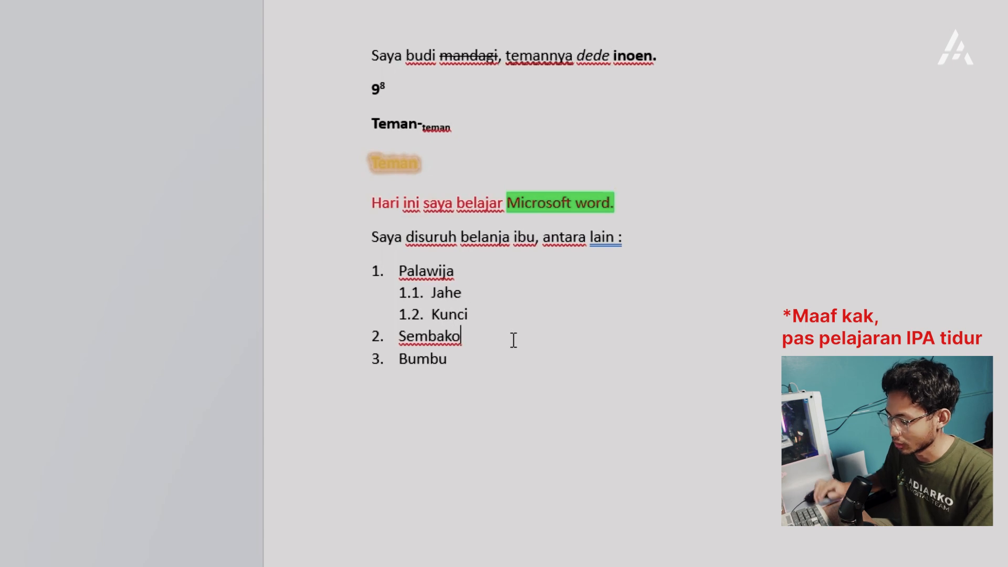
# Add the second-level items Beras and Gula under Sembako
pyautogui.press('Return')
pyautogui.press('Tab')
pyautogui.write('Beras')
pyautogui.press('Return')
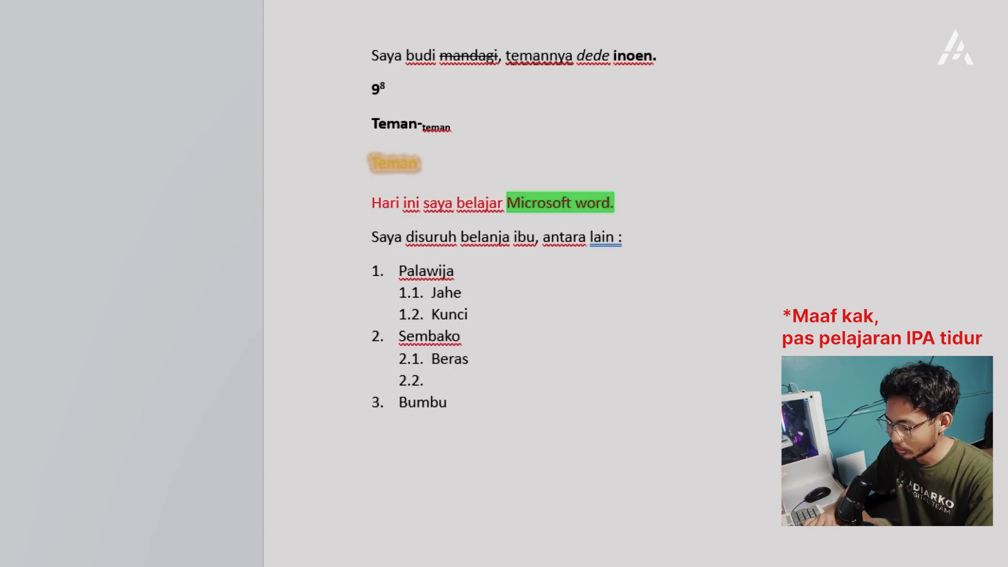
pyautogui.write('Gula')
# Add the second-level items Merica and Cabai under Bumbu
pyautogui.press('Return')
pyautogui.press('Tab')
pyautogui.write('Merica')
pyautogui.press('Return')
pyautogui.write('Cabai')
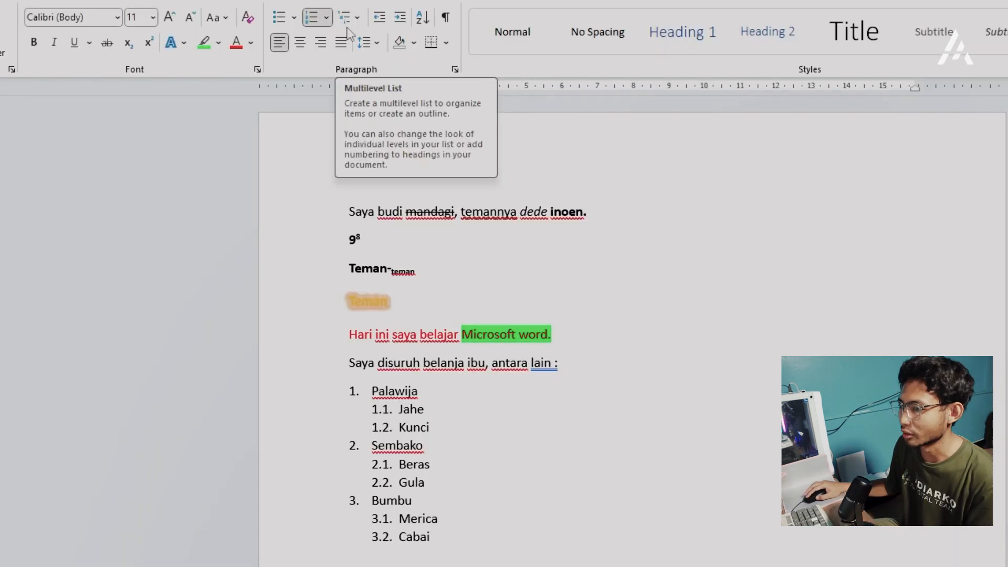
pyautogui.press('Return')
pyautogui.press('Return')
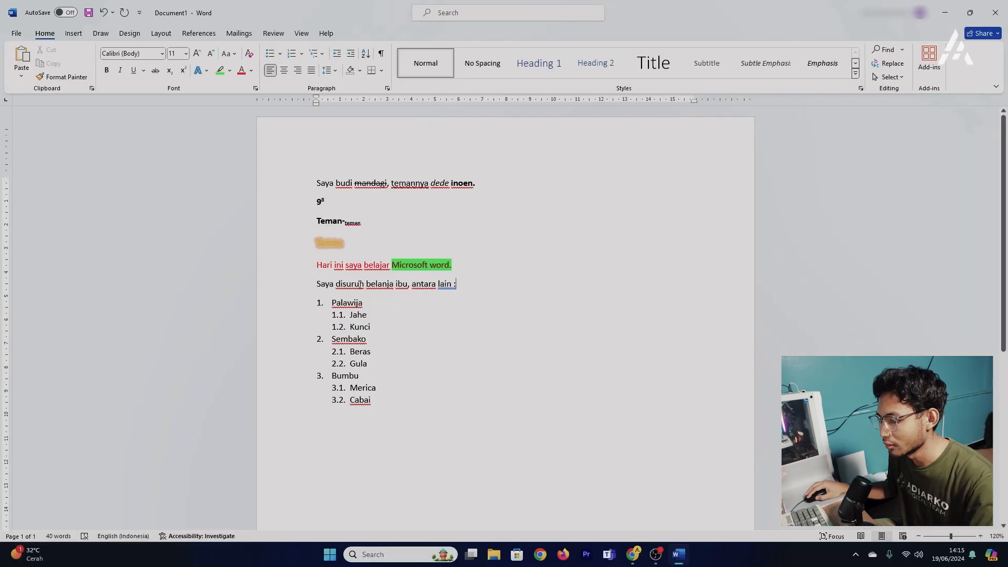
# Copy the sentence "Saya disuruh belanja ibu, antara lain :" below the multilevel list as plain unnumbered text
pyautogui.moveTo(457, 284); pyautogui.dragTo(317, 284)
pyautogui.hotkey('ctrl', 'c')
pyautogui.click(335, 411)
pyautogui.hotkey('ctrl', 'v')
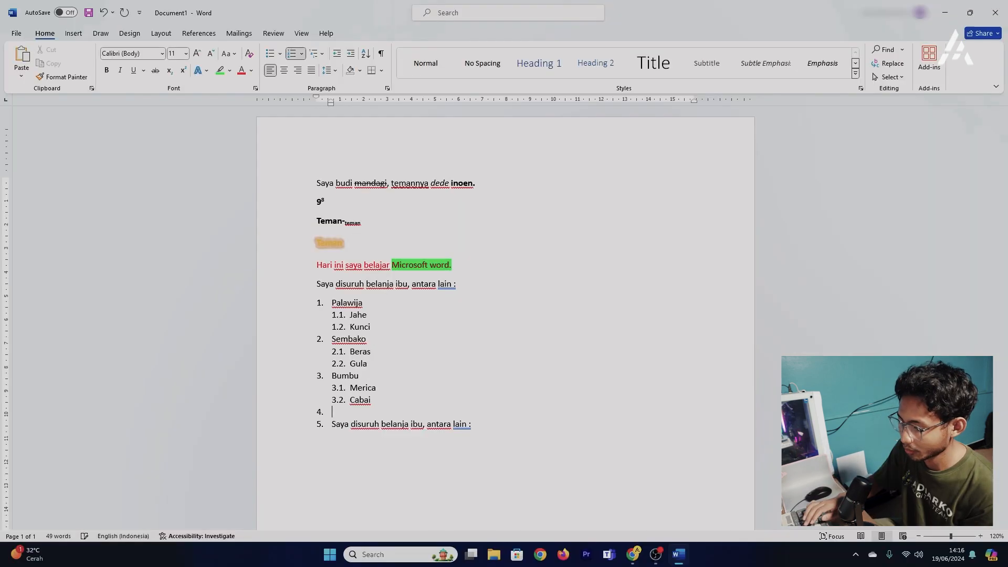
pyautogui.press('Return')
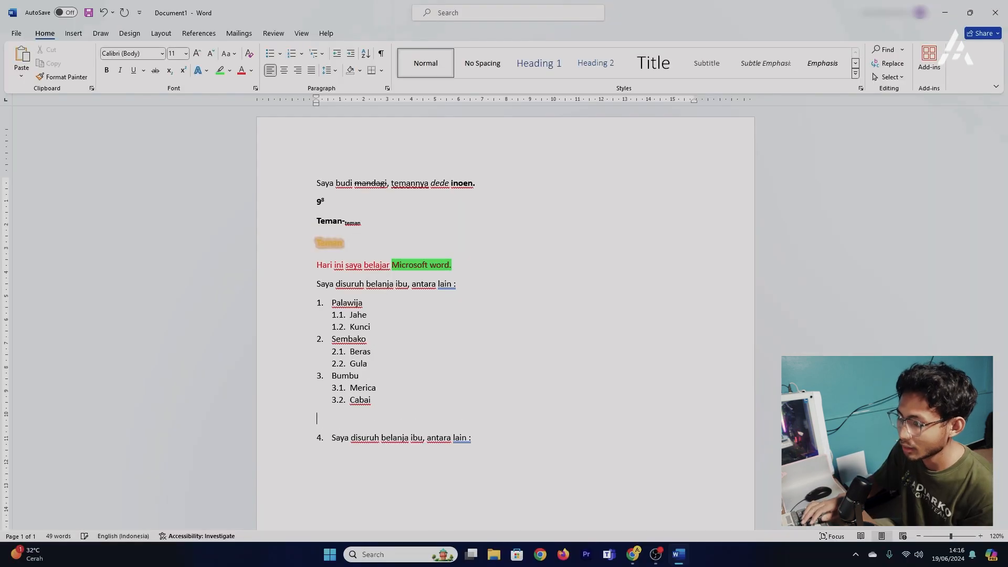
pyautogui.press('Down')
pyautogui.press('BackSpace')
pyautogui.press('BackSpace')
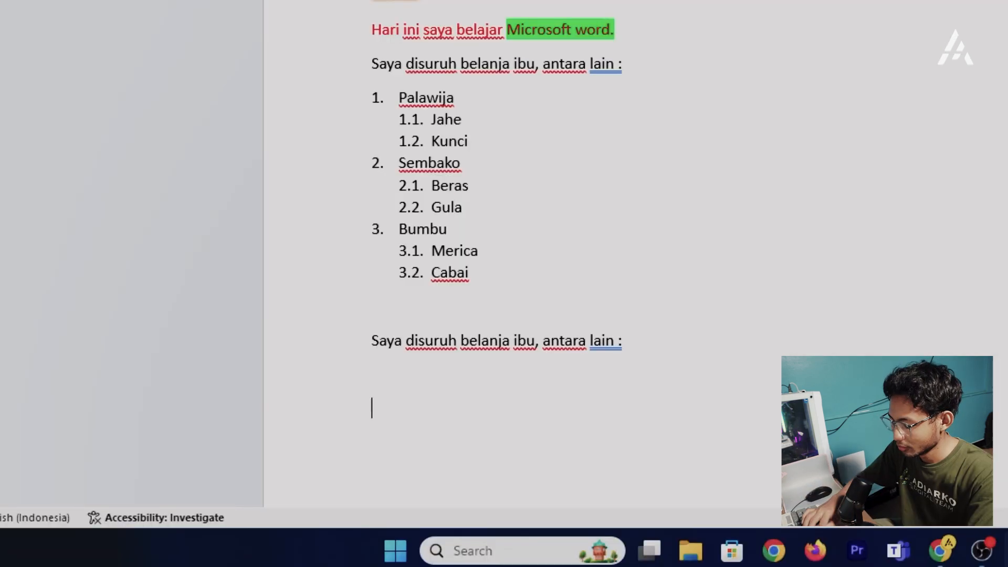
# Generate three paragraphs of Lorem ipsum placeholder text below the copied sentence with the =Lorem function
pyautogui.write('L')
pyautogui.press('BackSpace')
pyautogui.write('=Lorem(10,5')
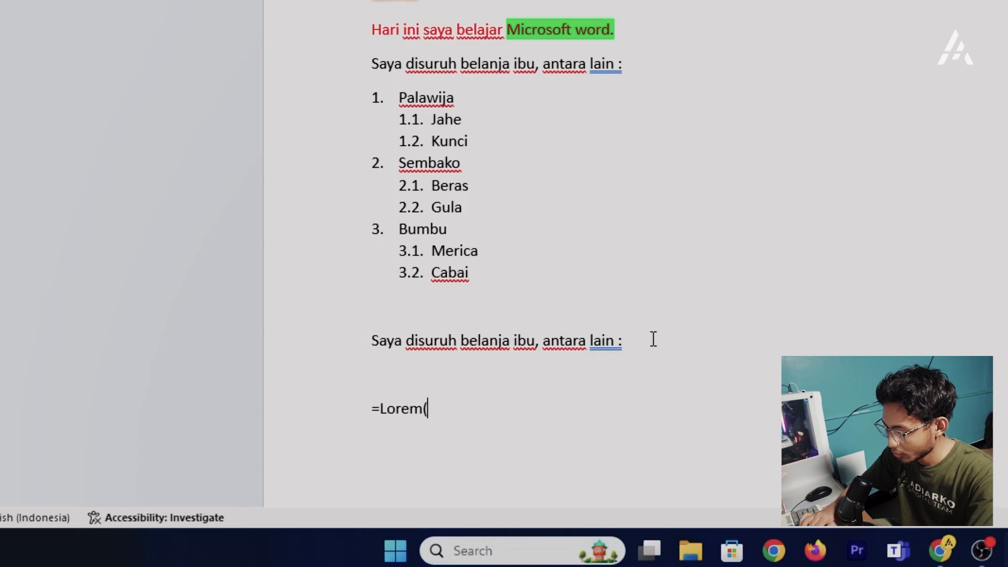
pyautogui.write(')')
pyautogui.press('Return')
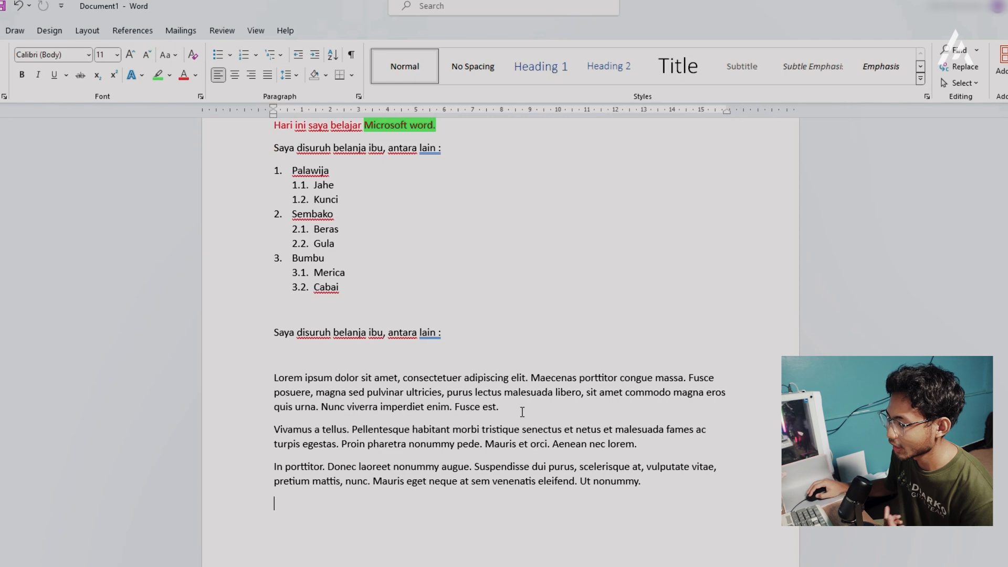
# Try centre, right and left alignment on the three Lorem ipsum paragraphs and finish with justified alignment
pyautogui.moveTo(522, 410); pyautogui.dragTo(272, 380)
pyautogui.moveTo(645, 481); pyautogui.dragTo(247, 380)
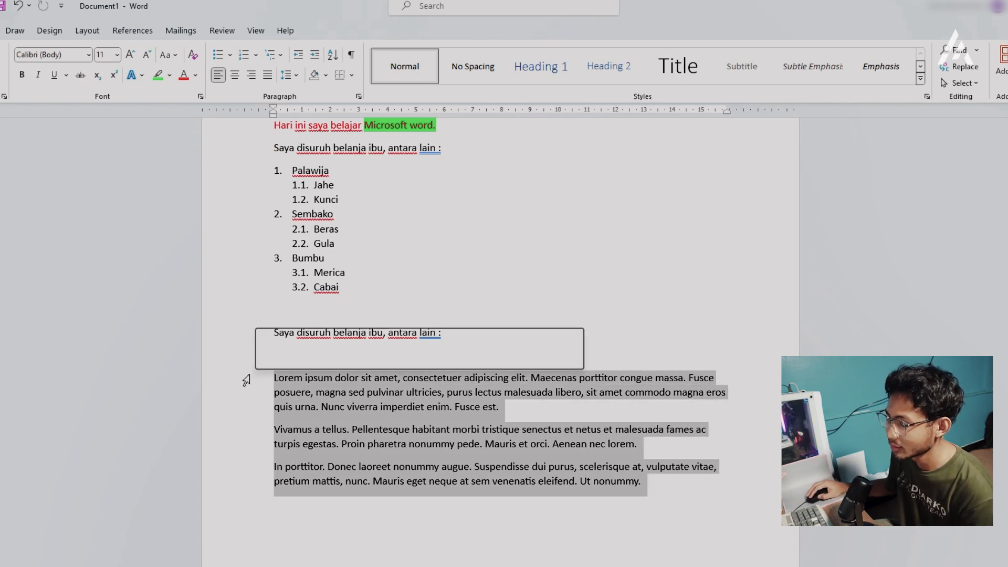
pyautogui.click(235, 76)
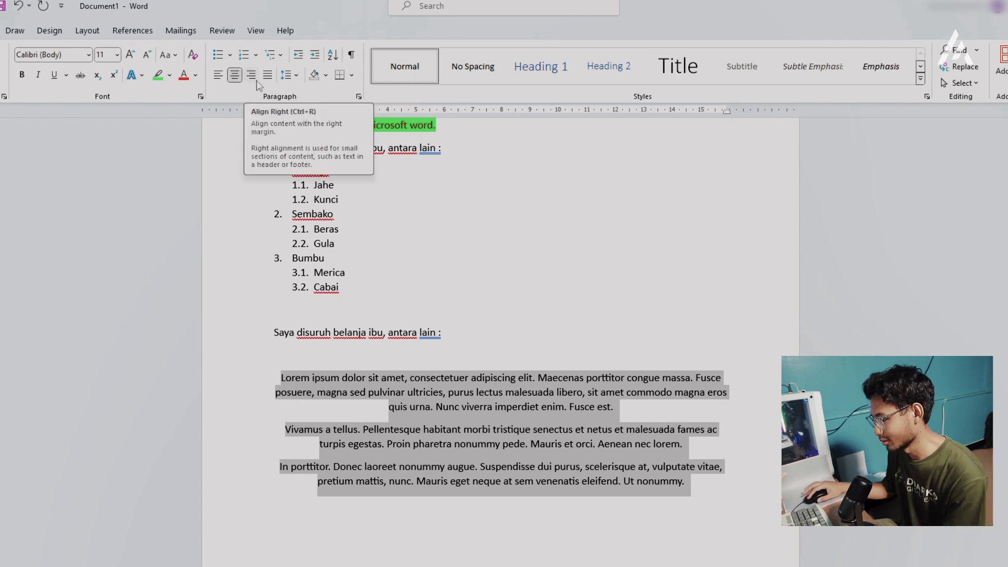
pyautogui.click(251, 76)
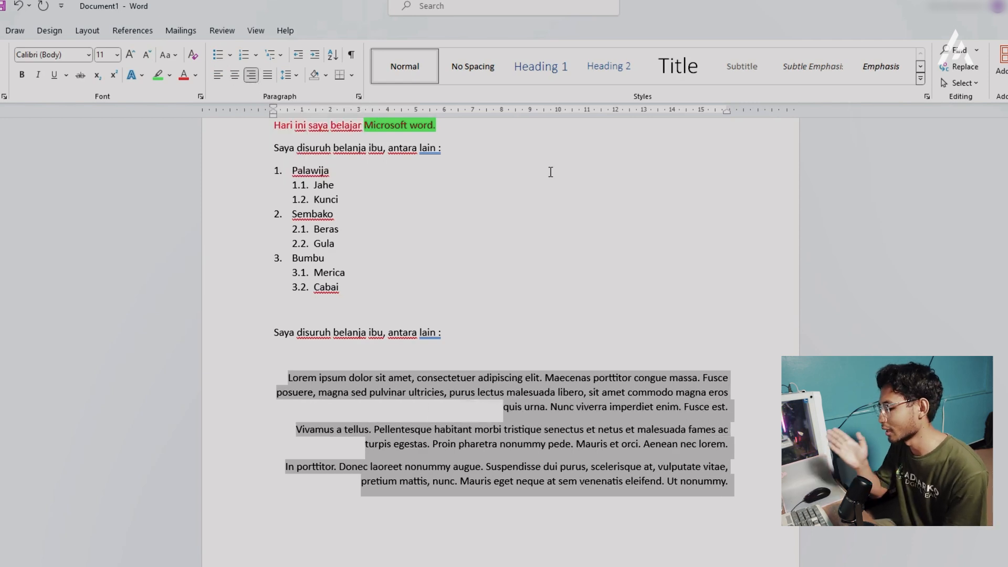
pyautogui.click(267, 76)
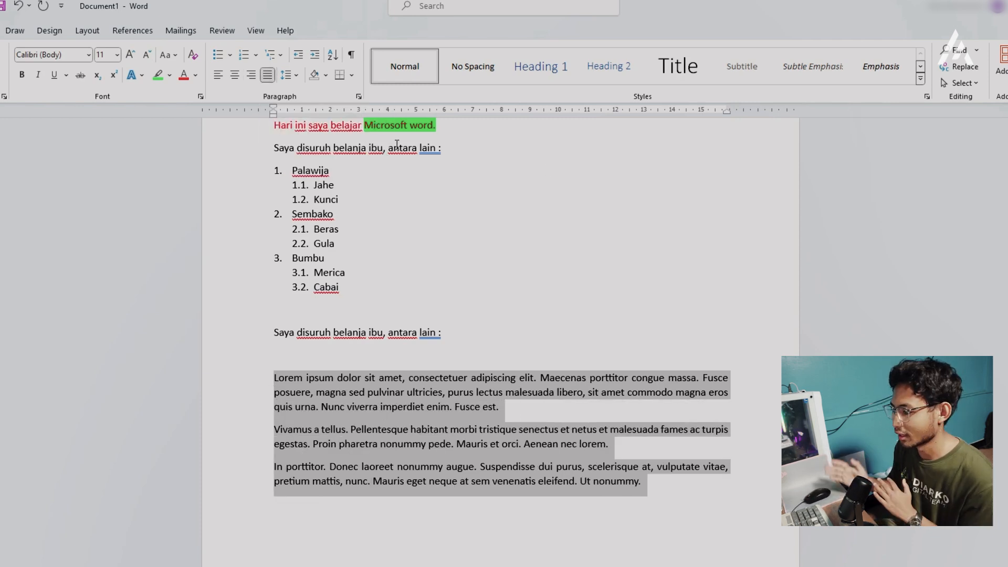
pyautogui.click(219, 75)
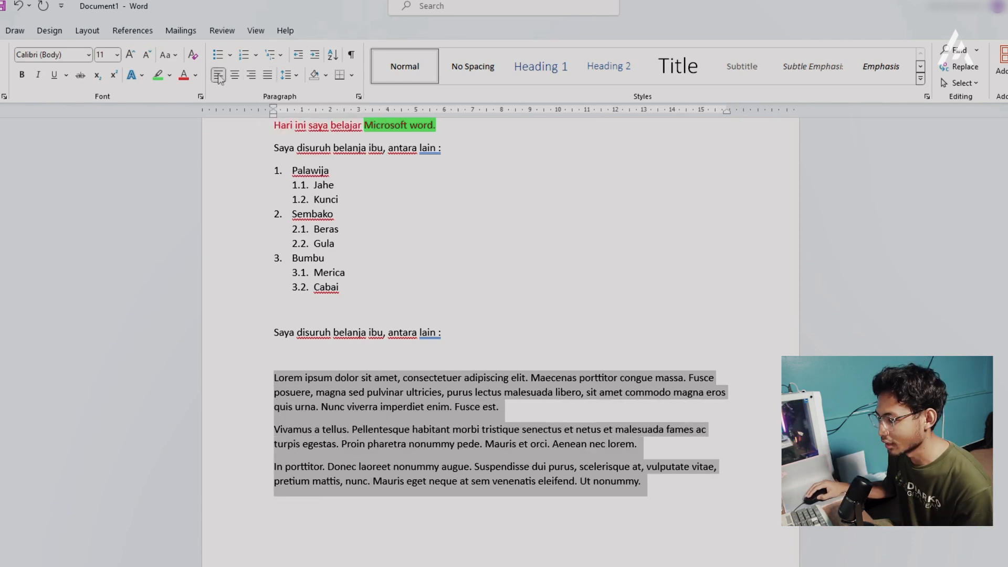
pyautogui.click(267, 75)
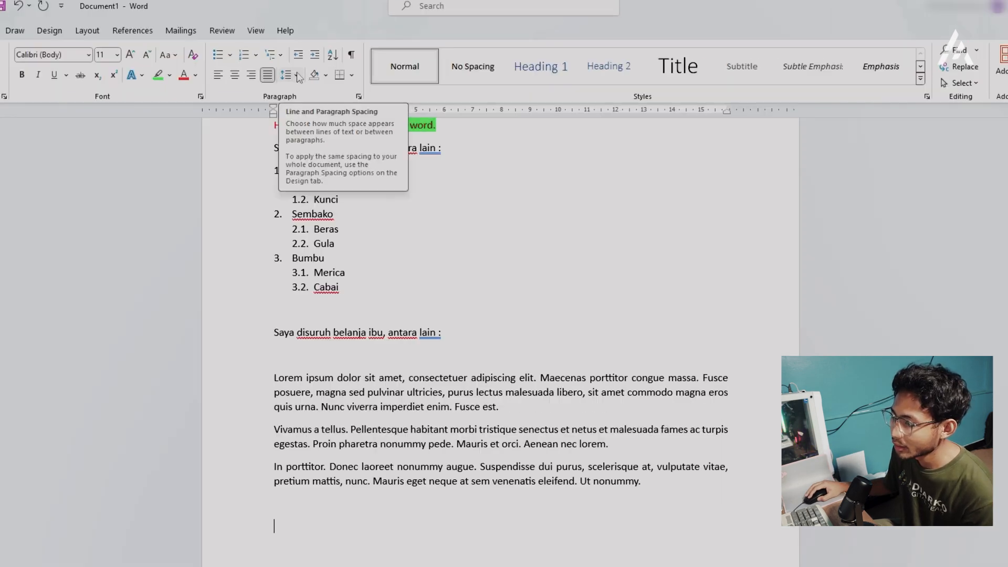
# Preview the line spacing options on the first Lorem ipsum paragraph without applying one
pyautogui.moveTo(274, 377); pyautogui.dragTo(539, 414)
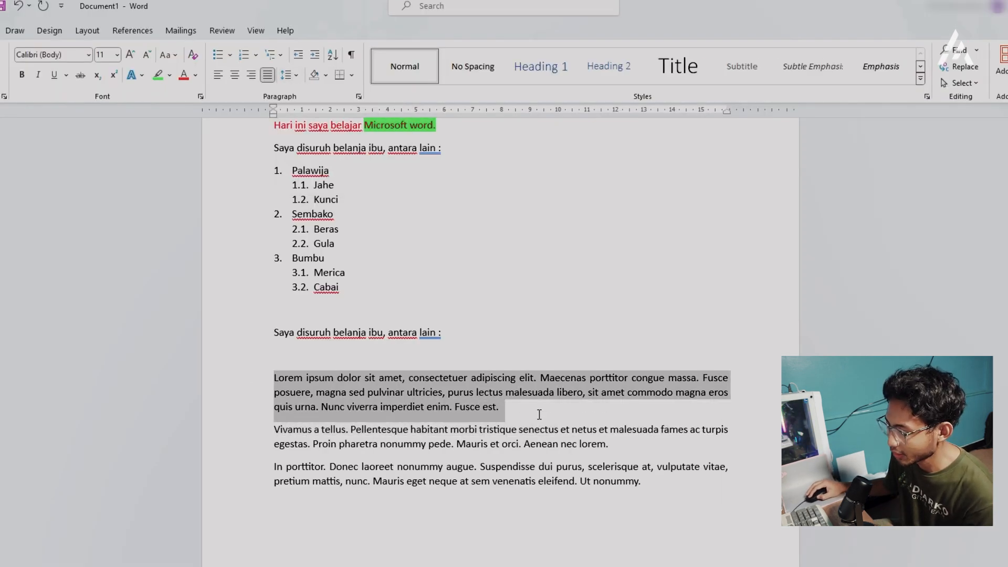
pyautogui.click(286, 75)
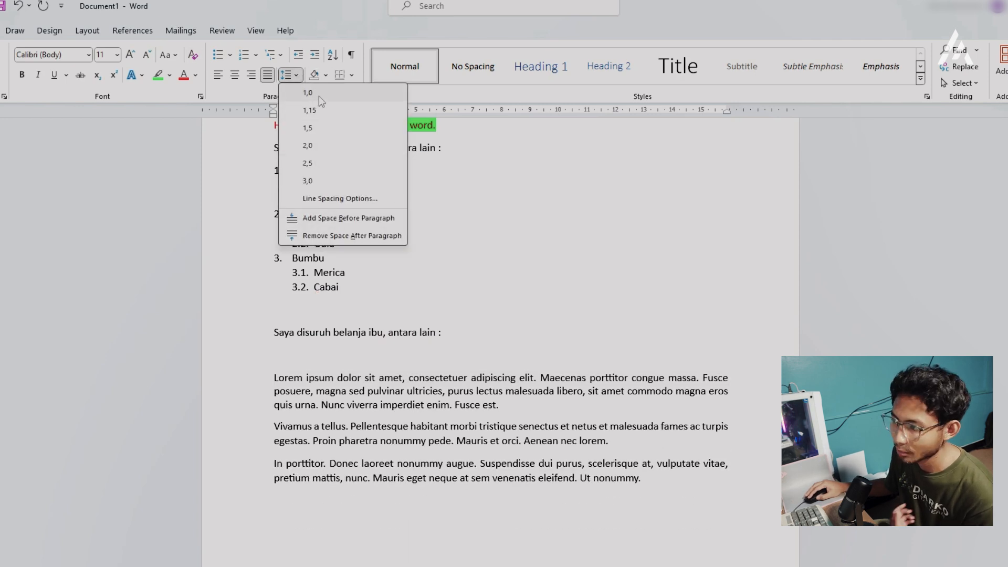
pyautogui.click(596, 464)
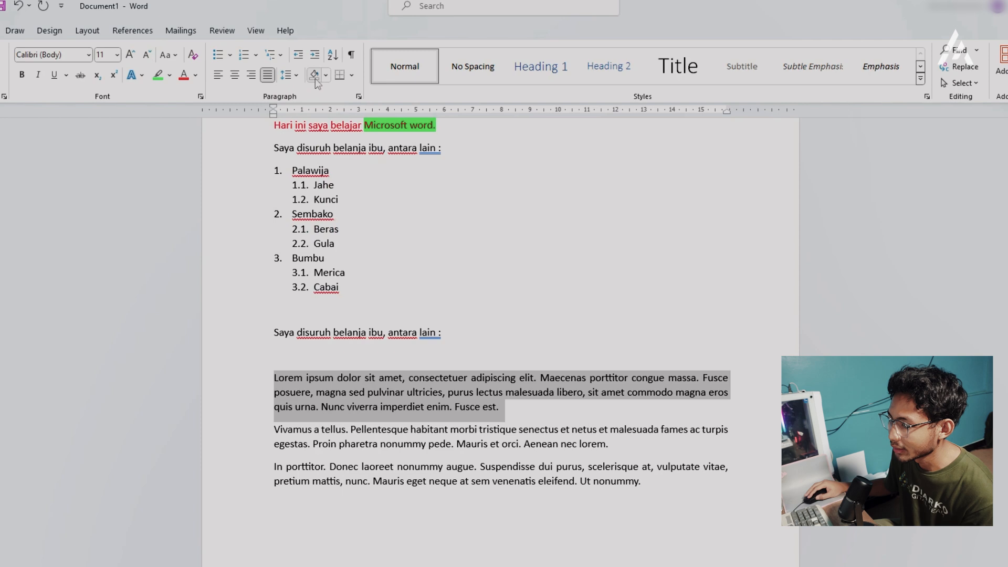
# Try black shading on the three Lorem ipsum paragraphs and undo it
pyautogui.click(274, 378)
pyautogui.keyDown('shift'); pyautogui.click(651, 479); pyautogui.keyUp('shift')
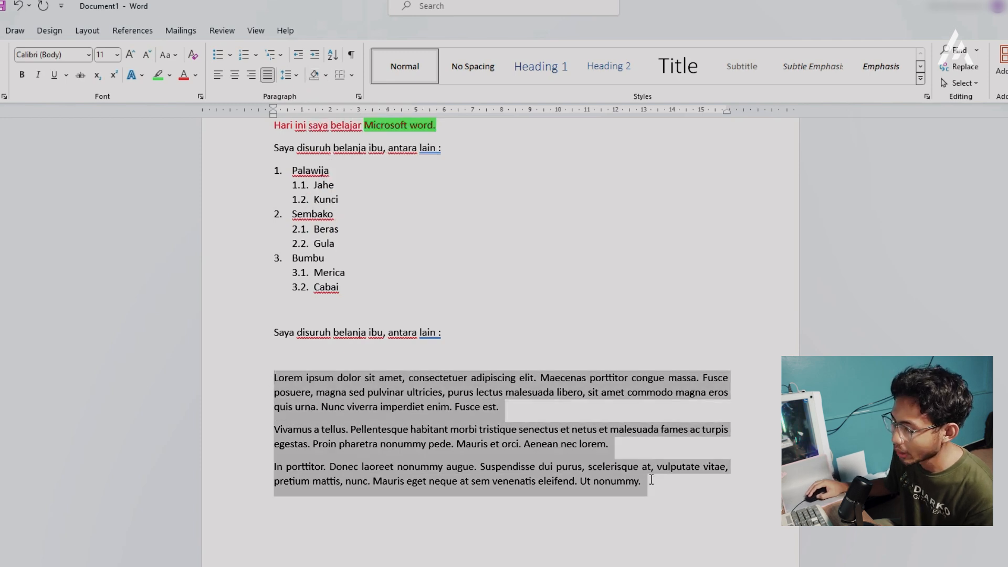
pyautogui.click(327, 75)
pyautogui.click(324, 135)
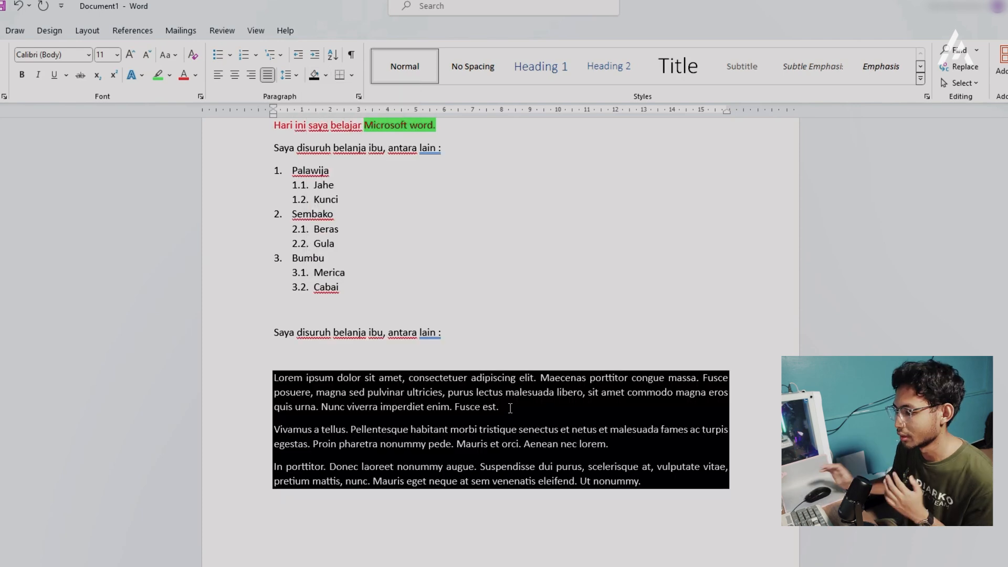
pyautogui.hotkey('ctrl', 'z')
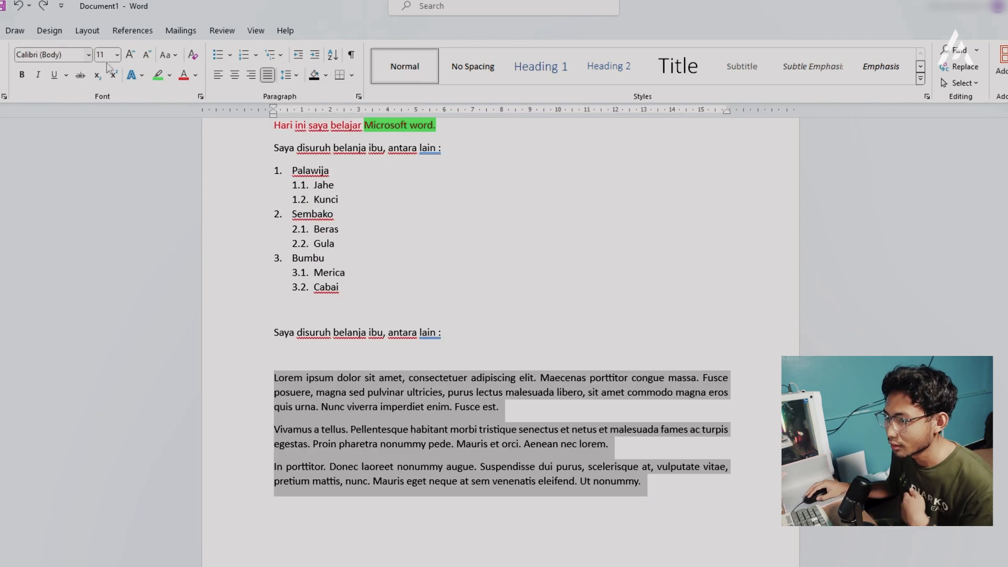
# Try yellow text highlighting on the three Lorem ipsum paragraphs and remove the highlight colour
pyautogui.click(170, 75)
pyautogui.click(167, 122)
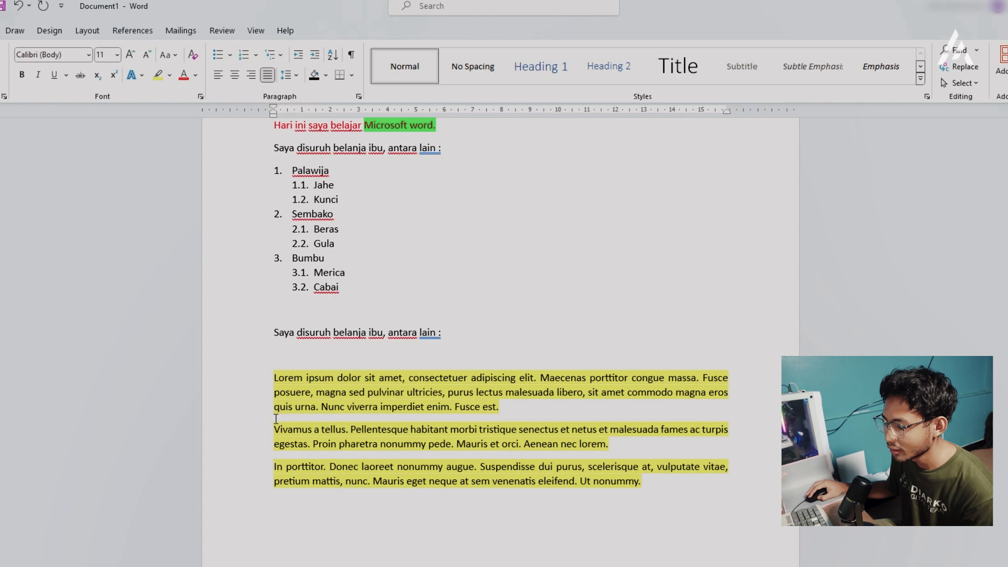
pyautogui.moveTo(647, 481); pyautogui.dragTo(274, 377)
pyautogui.click(170, 76)
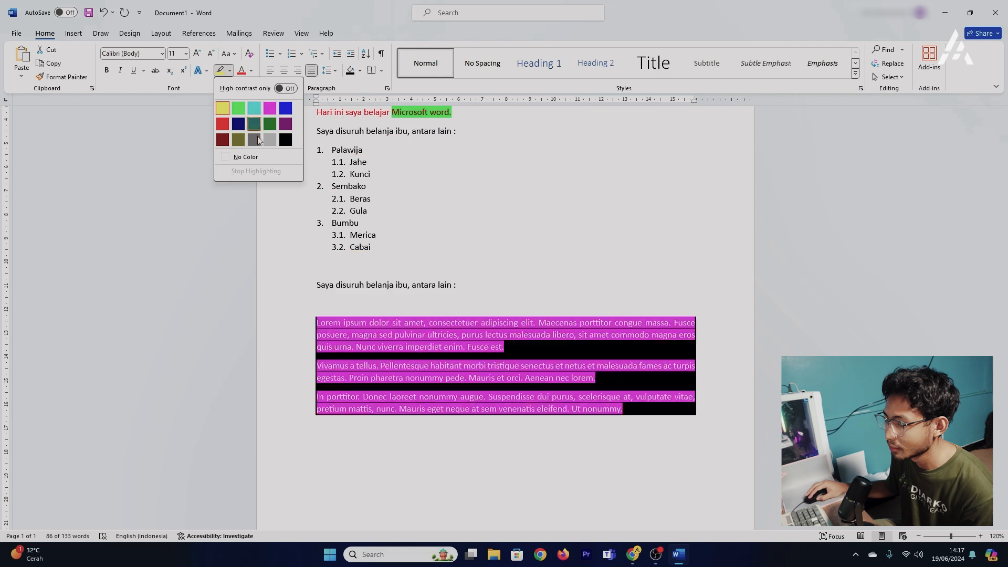
pyautogui.click(249, 157)
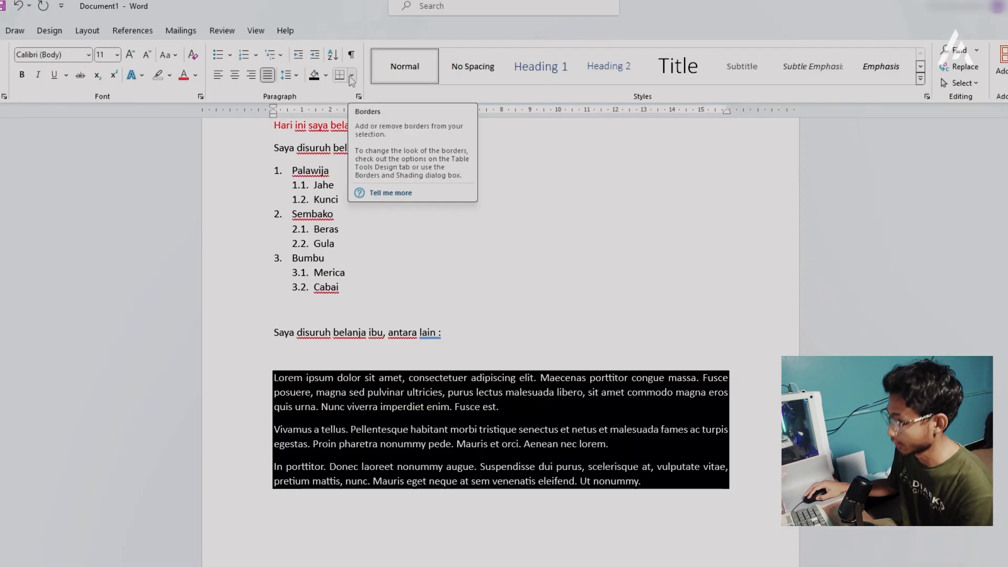
# Shade the three Lorem ipsum paragraphs light blue and try a bottom border on them
pyautogui.click(382, 75)
pyautogui.click(360, 70)
pyautogui.press('Escape')
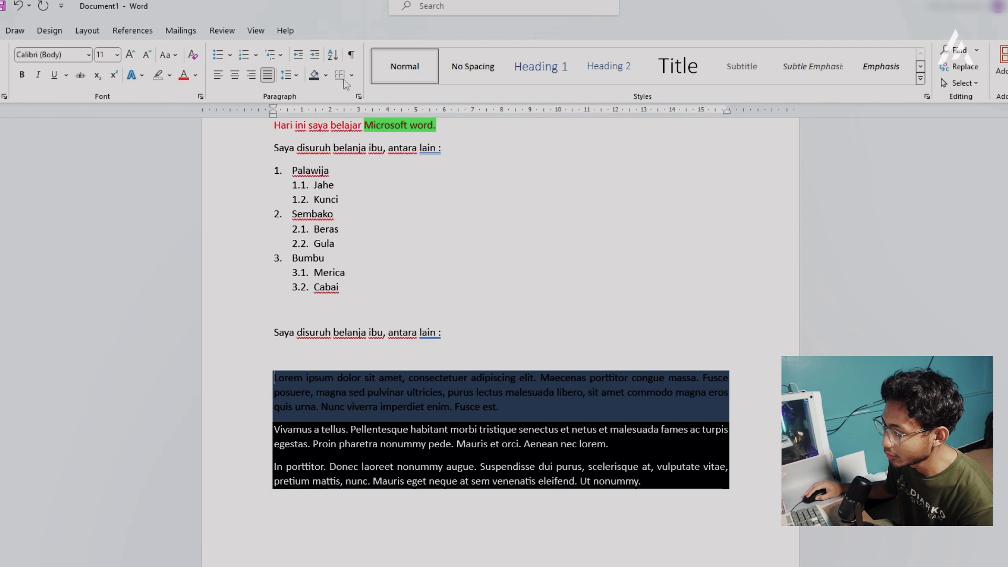
pyautogui.click(351, 75)
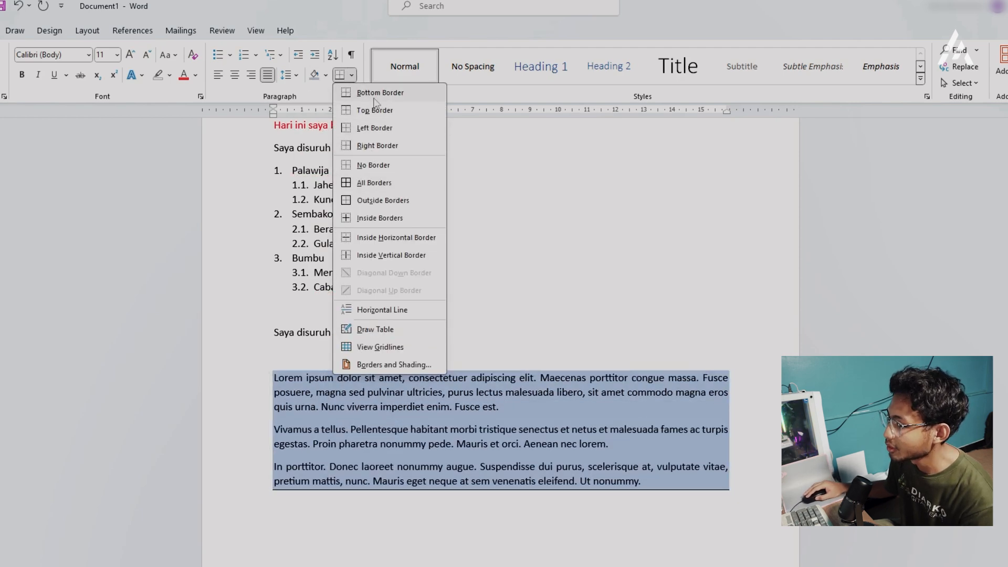
pyautogui.click(376, 97)
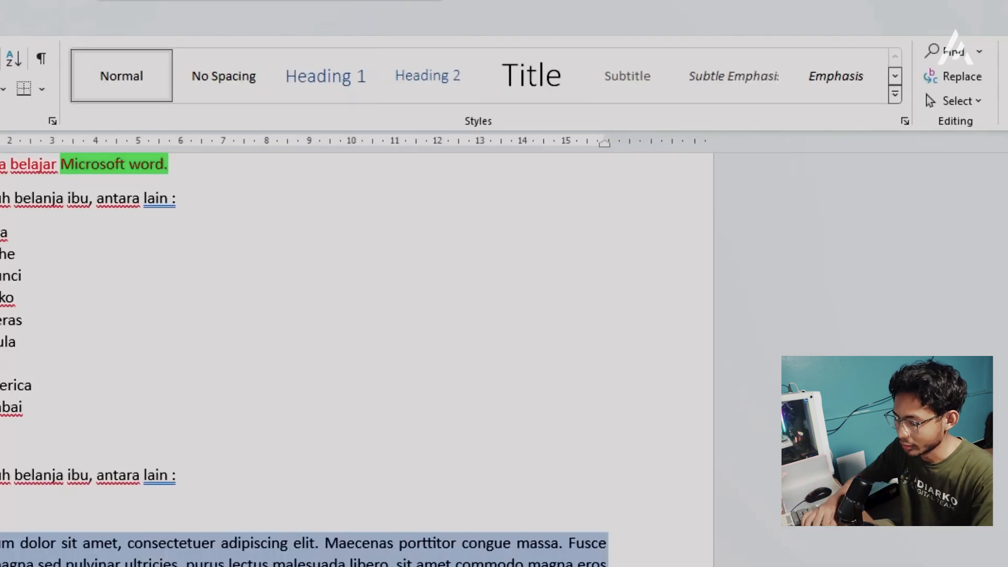
# Add the lines Bab 1 and Bab 2 below the shaded paragraphs and show the document's headings outline
pyautogui.write('Bab 2')
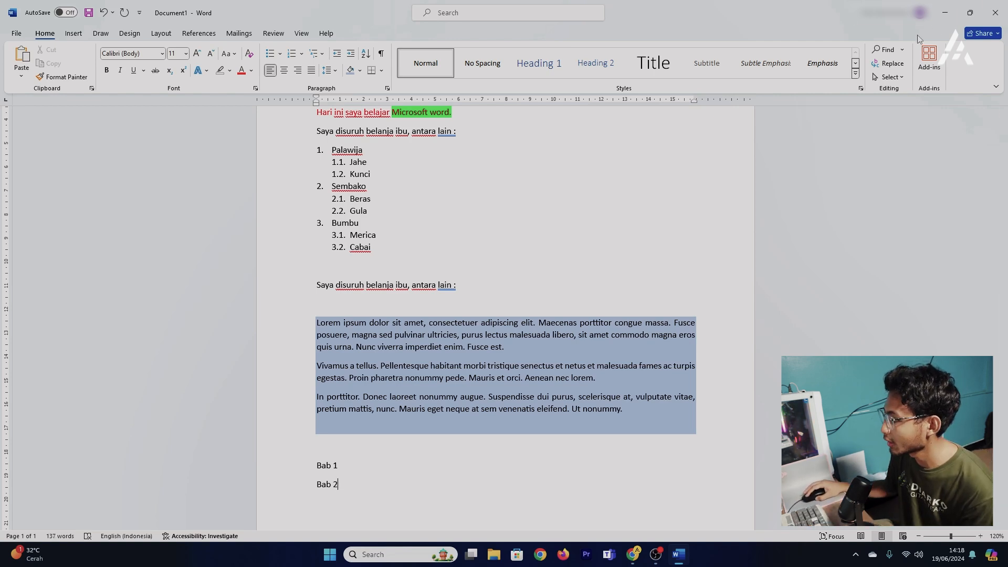
pyautogui.click(886, 49)
pyautogui.click(21, 150)
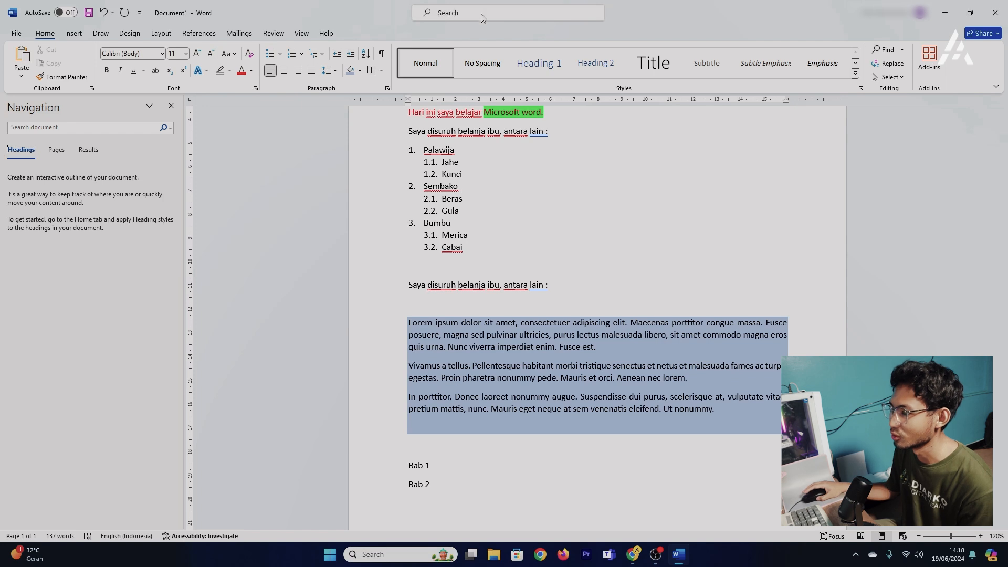
# Apply the Heading 1 style to the Bab 1 and Bab 2 lines
pyautogui.click(444, 465)
pyautogui.moveTo(443, 465); pyautogui.dragTo(403, 465)
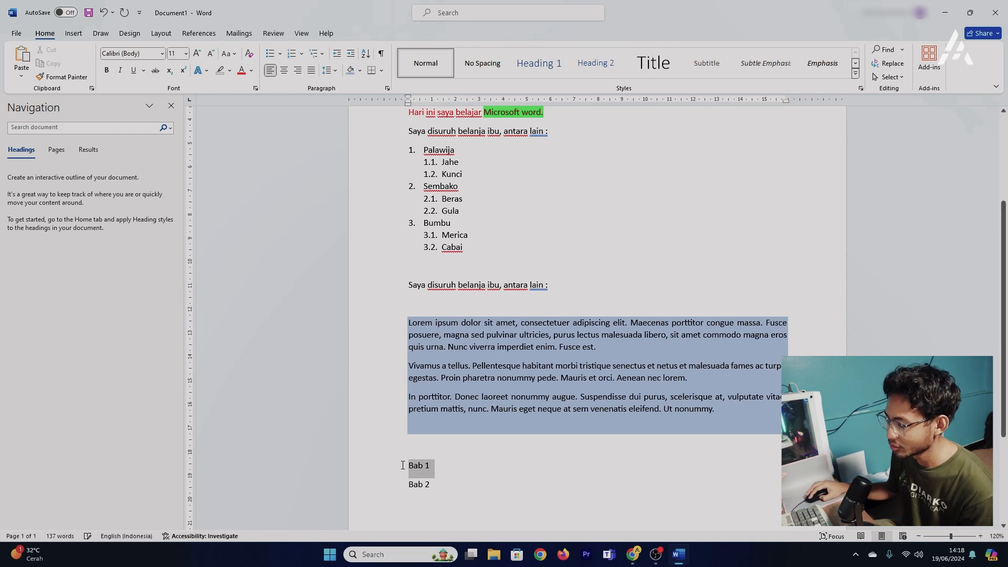
pyautogui.click(540, 72)
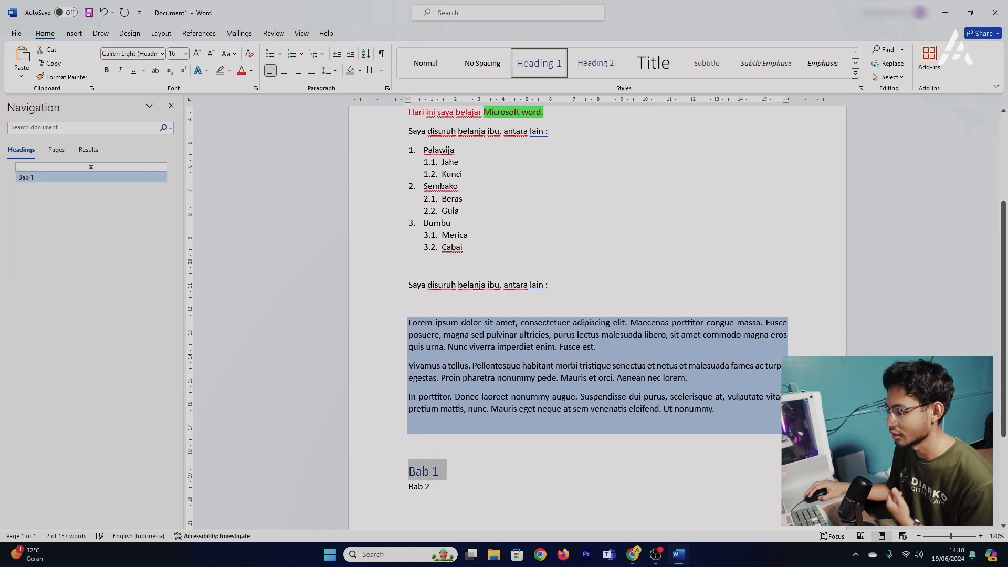
pyautogui.moveTo(441, 484); pyautogui.dragTo(405, 485)
pyautogui.click(539, 65)
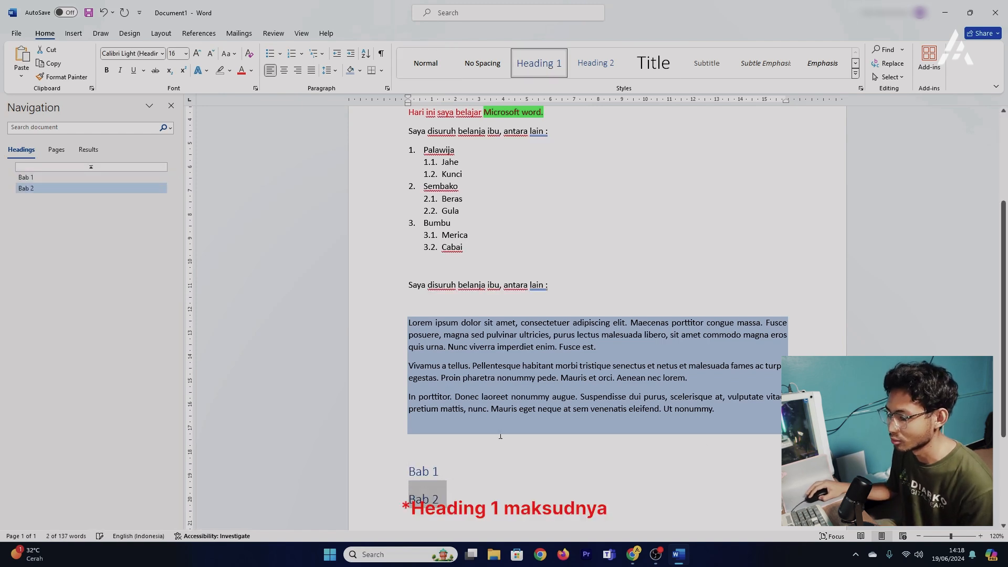
# Add the line Bab 1.a under Bab 1 and apply the Heading 2 style to it
pyautogui.click(480, 466)
pyautogui.press('Return')
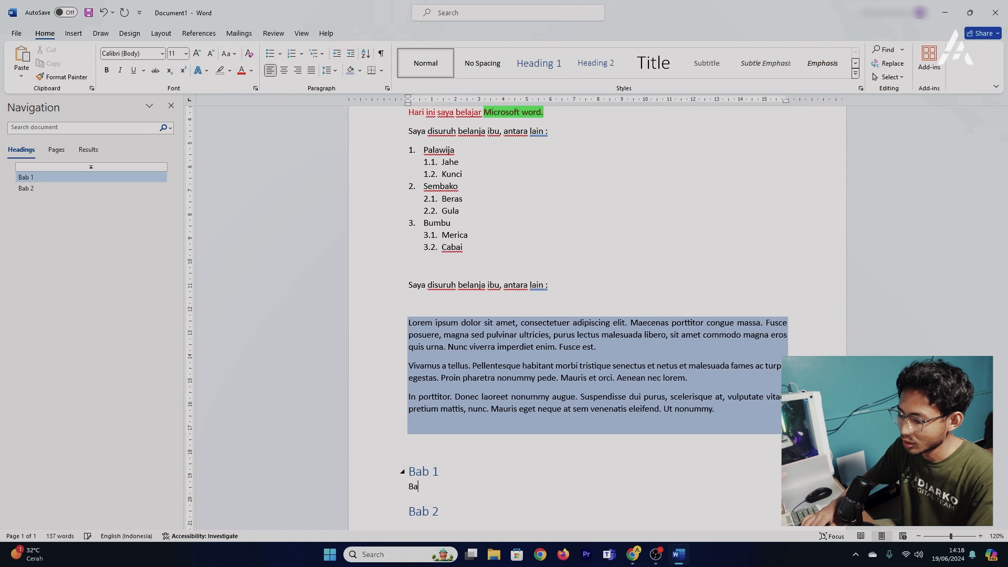
pyautogui.write('Bab 1a')
pyautogui.press('BackSpace')
pyautogui.write('.a')
pyautogui.moveTo(443, 487); pyautogui.dragTo(405, 487)
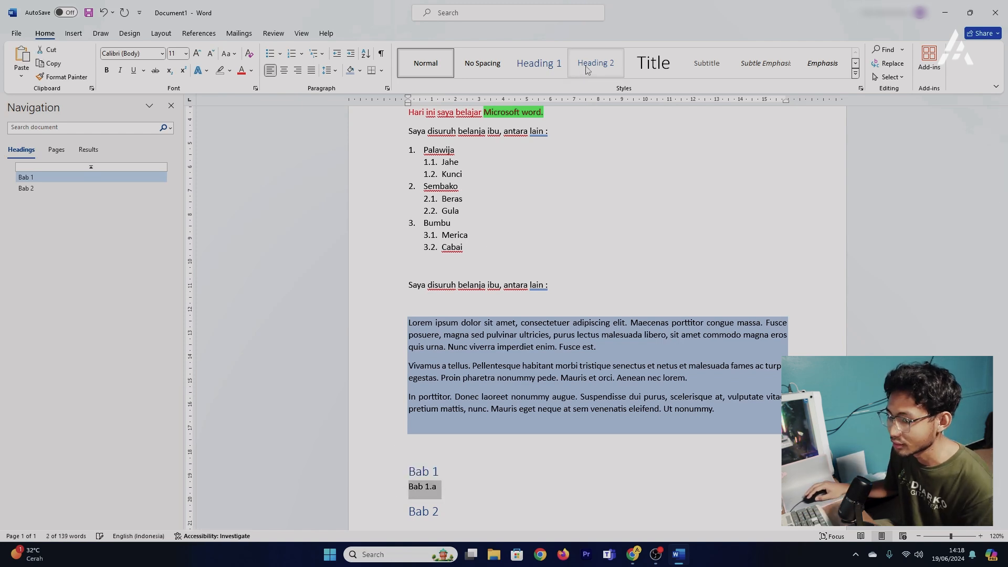
pyautogui.click(588, 69)
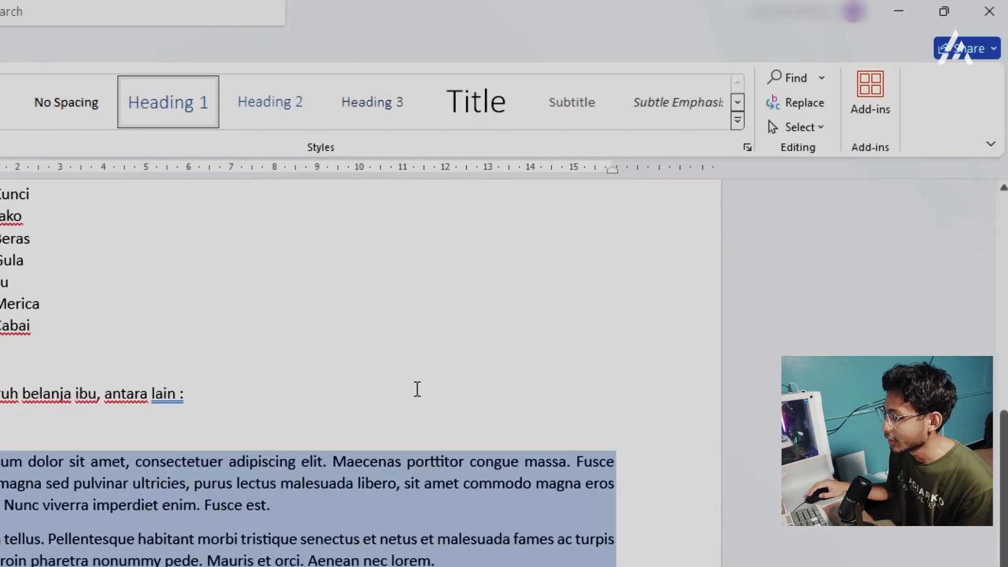
# Replace every occurrence of "ibu" in the document with "bapak"
pyautogui.scroll(3, 766, 173)
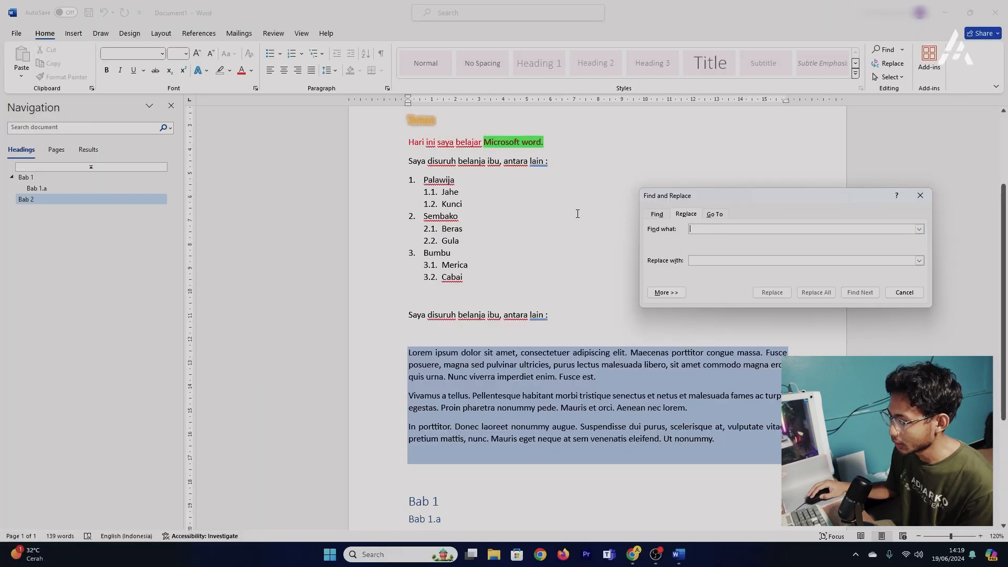
pyautogui.write('ib')
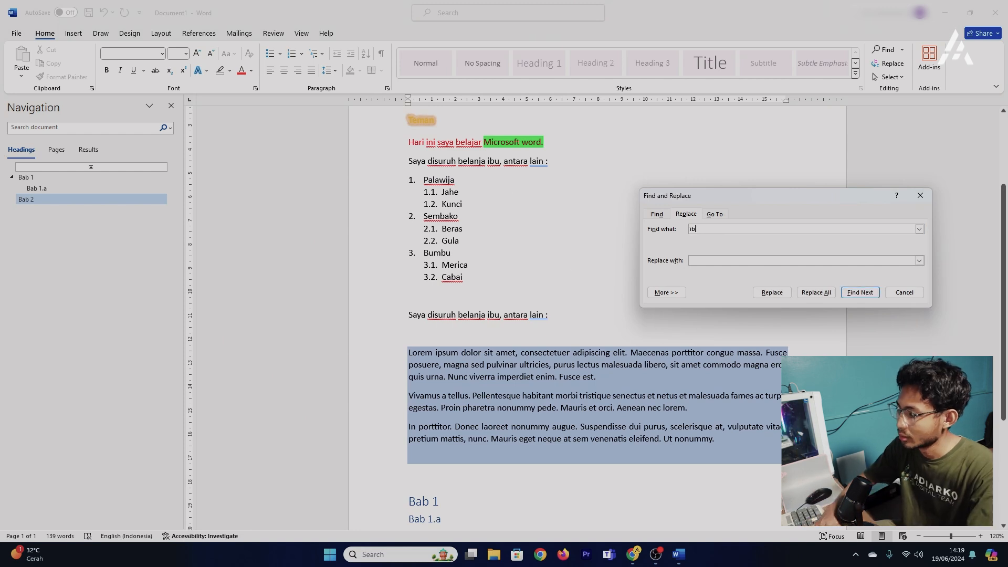
pyautogui.click(816, 292)
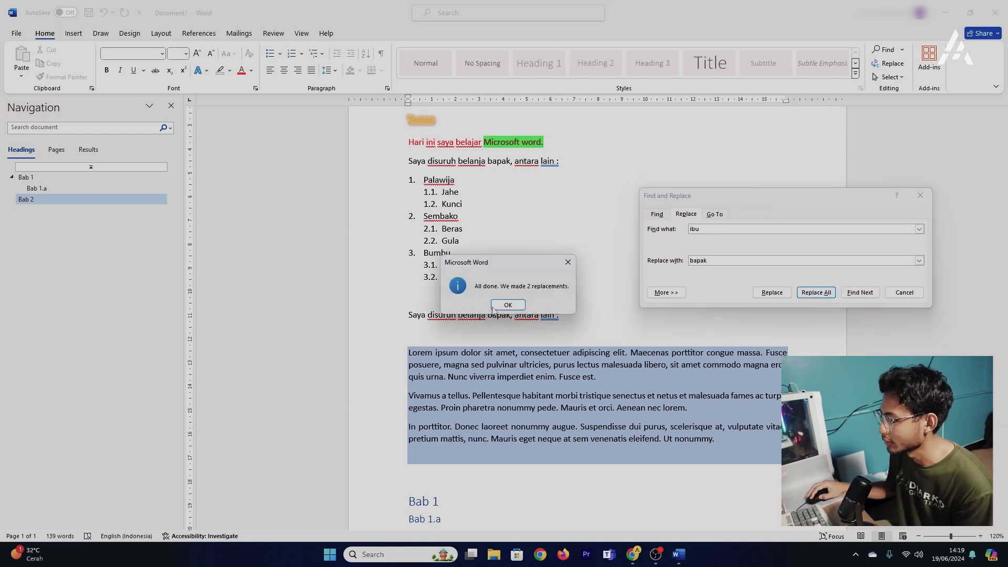
pyautogui.click(507, 309)
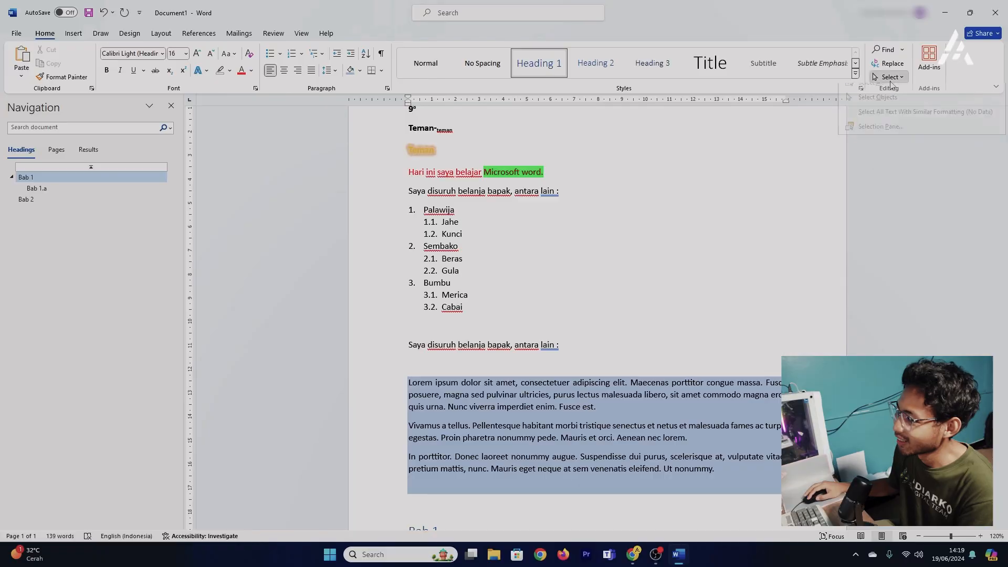
pyautogui.click(887, 74)
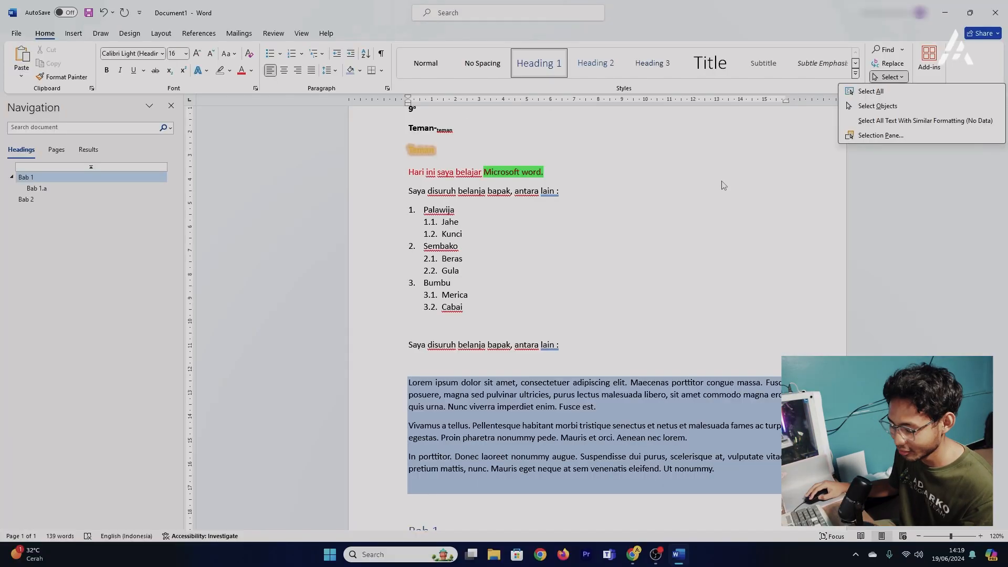
pyautogui.click(587, 222)
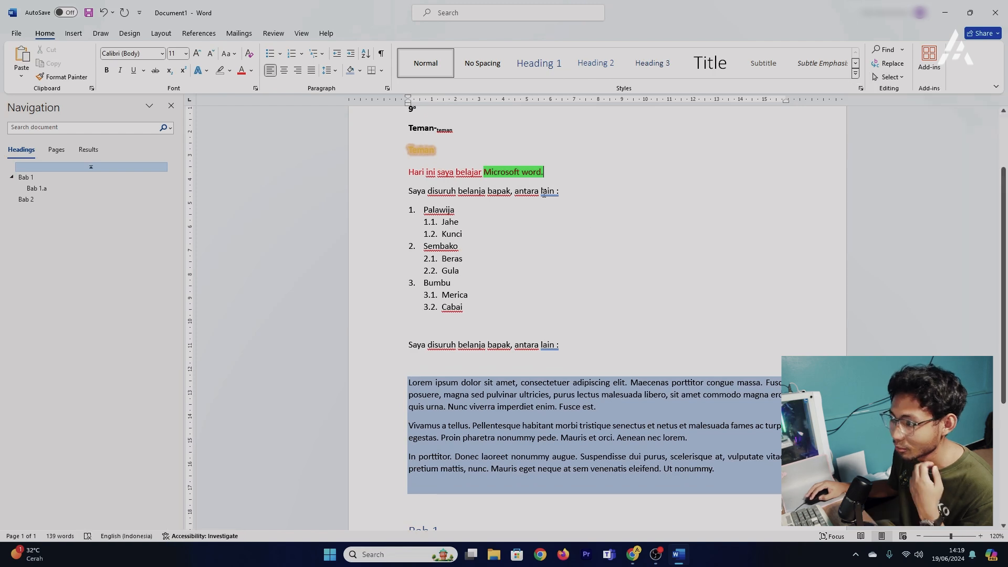
pyautogui.scroll(3, 484, 219)
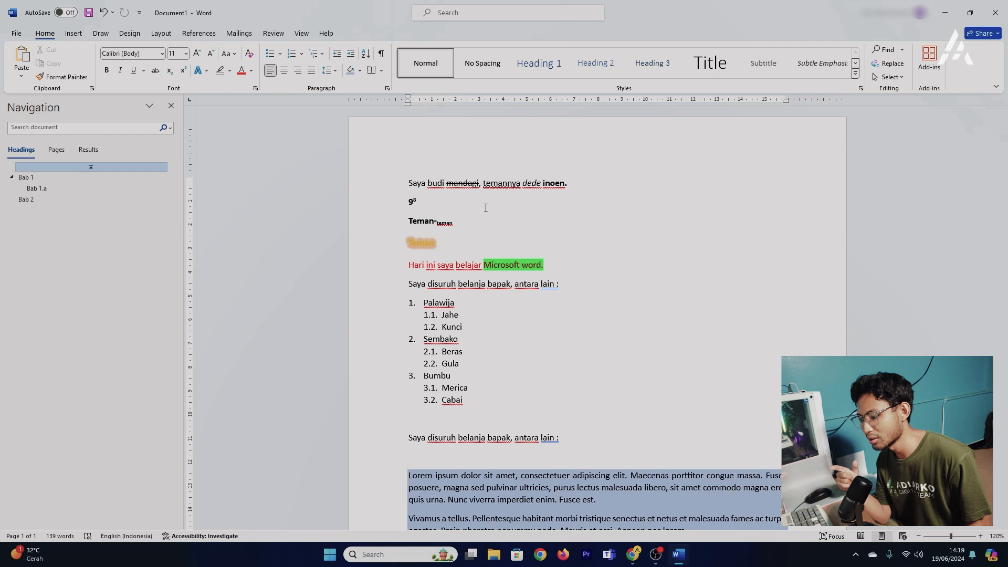
# Add several blank lines below the Bab 2 heading, removing any stray characters
pyautogui.click(73, 33)
pyautogui.scroll(-5, 473, 313)
pyautogui.scroll(-1, 473, 314)
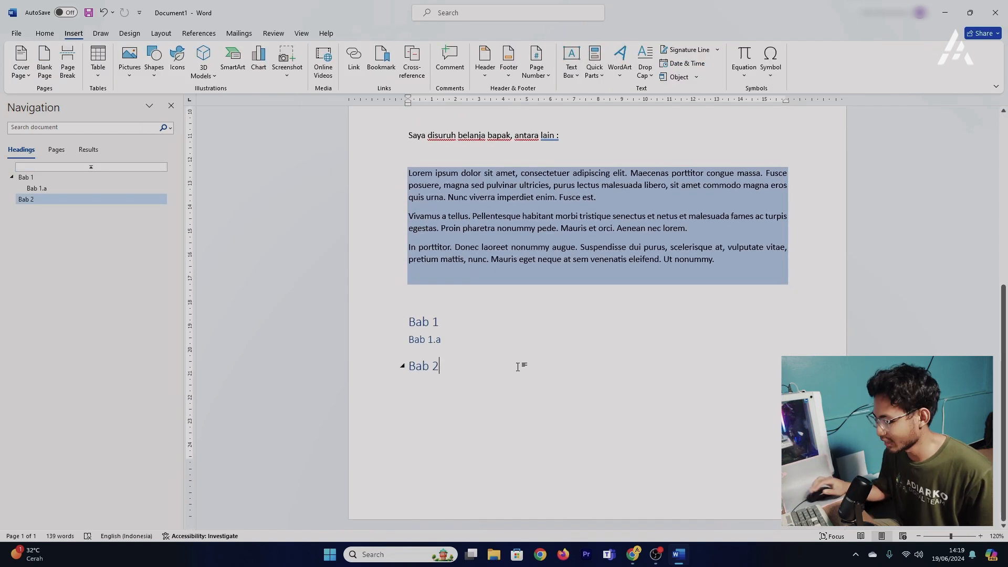
pyautogui.press('Return')
pyautogui.write('\\')
pyautogui.press('Return')
pyautogui.write('\\')
pyautogui.press('BackSpace')
pyautogui.press('BackSpace')
pyautogui.press('BackSpace')
pyautogui.press('Return')
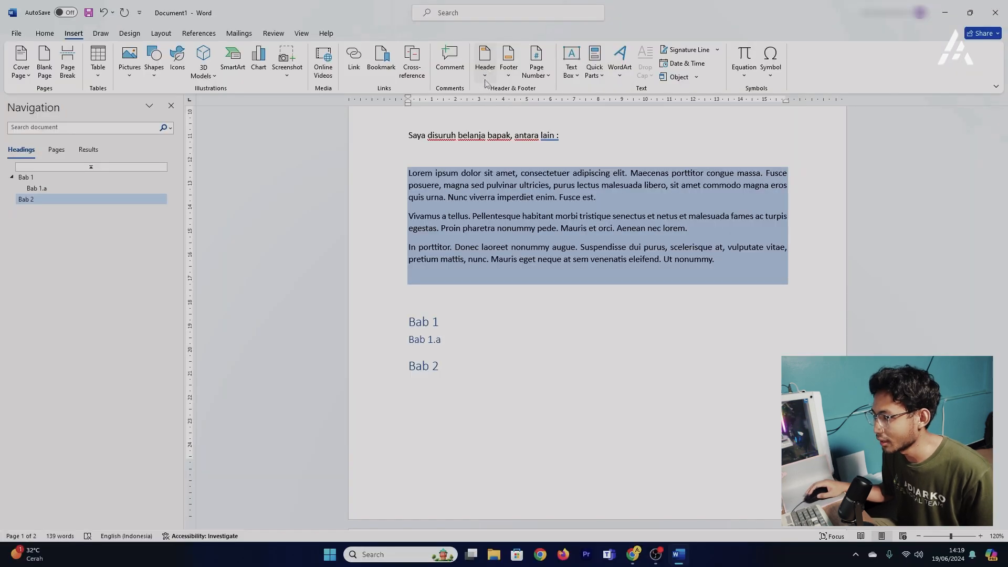
# Insert the built-in Facet (Even Page) header into the document
pyautogui.click(486, 84)
pyautogui.scroll(-2, 583, 263)
pyautogui.scroll(3, 582, 263)
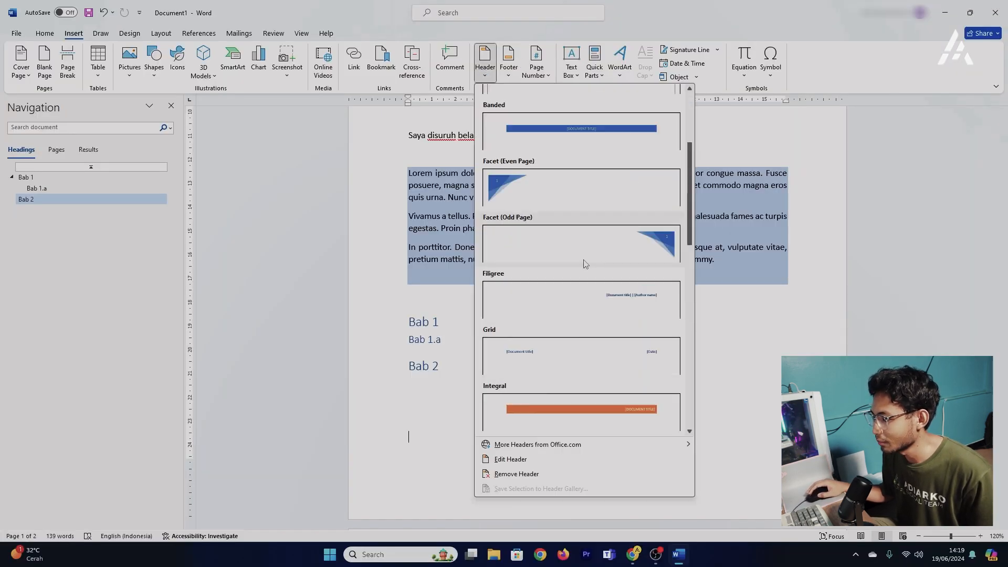
pyautogui.click(565, 186)
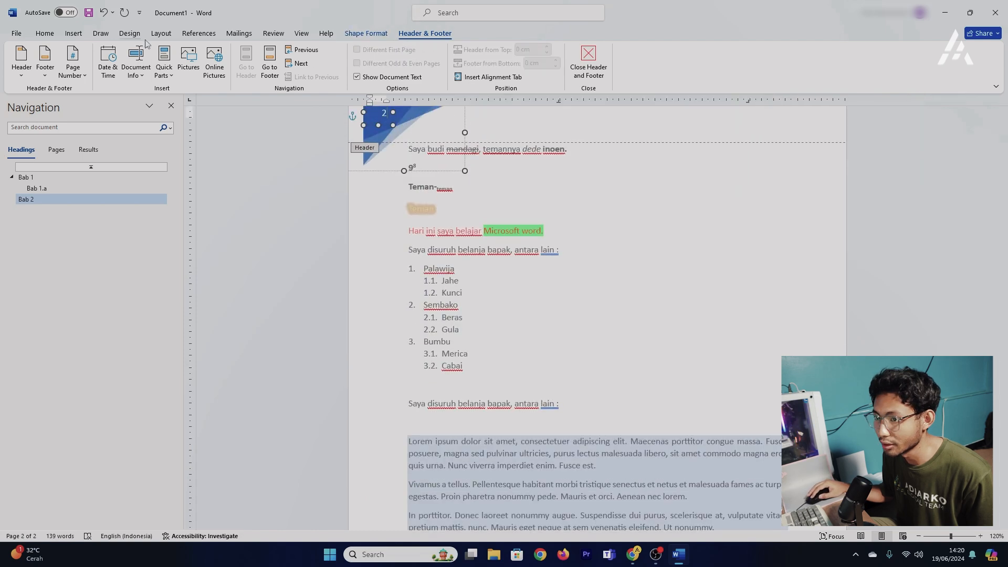
# Insert a built-in footer with a blue band holding the document title and author, and review it together with the header
pyautogui.click(45, 77)
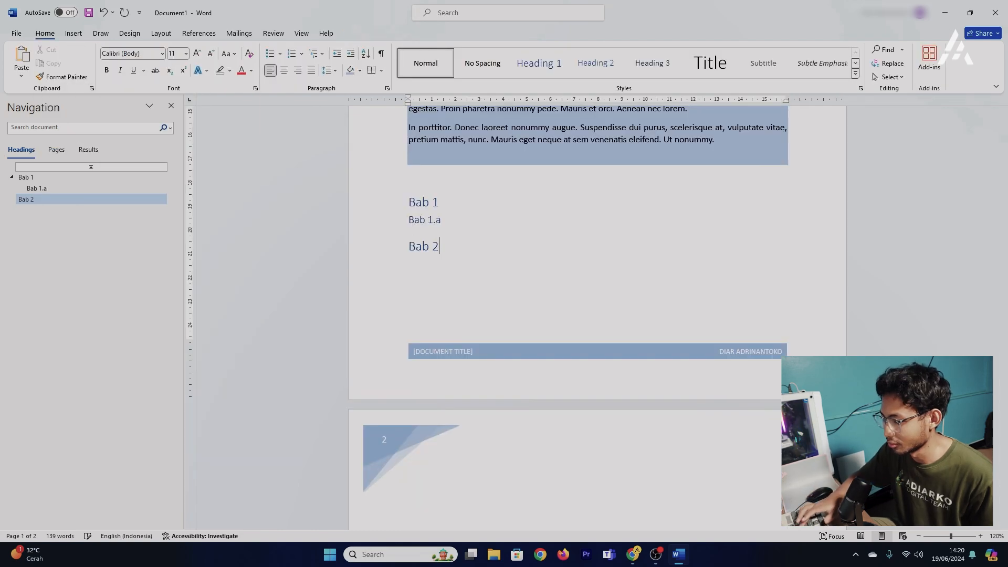
pyautogui.scroll(3, 437, 316)
pyautogui.scroll(3, 436, 316)
pyautogui.scroll(-2, 456, 385)
pyautogui.scroll(4, 461, 251)
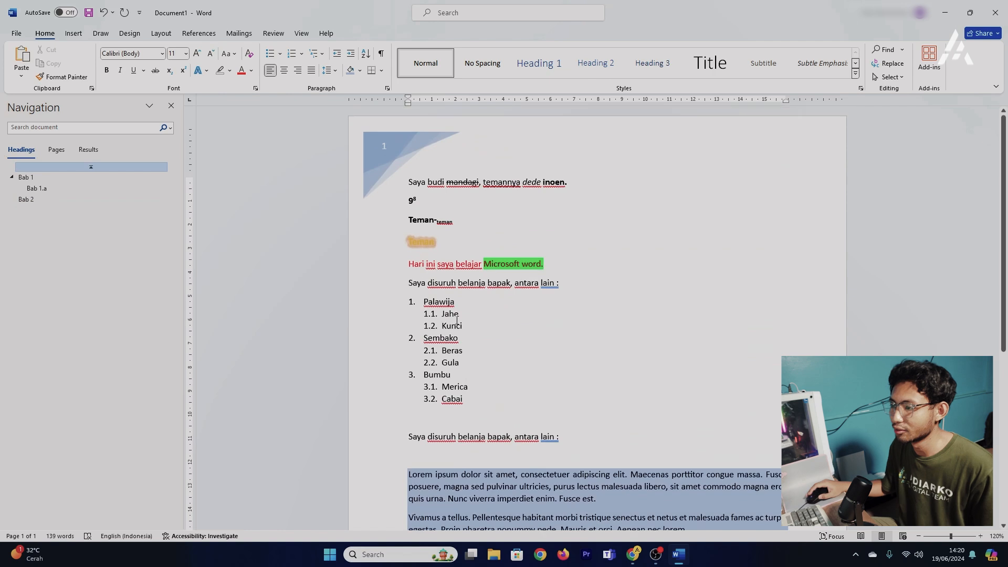
pyautogui.scroll(-4, 461, 250)
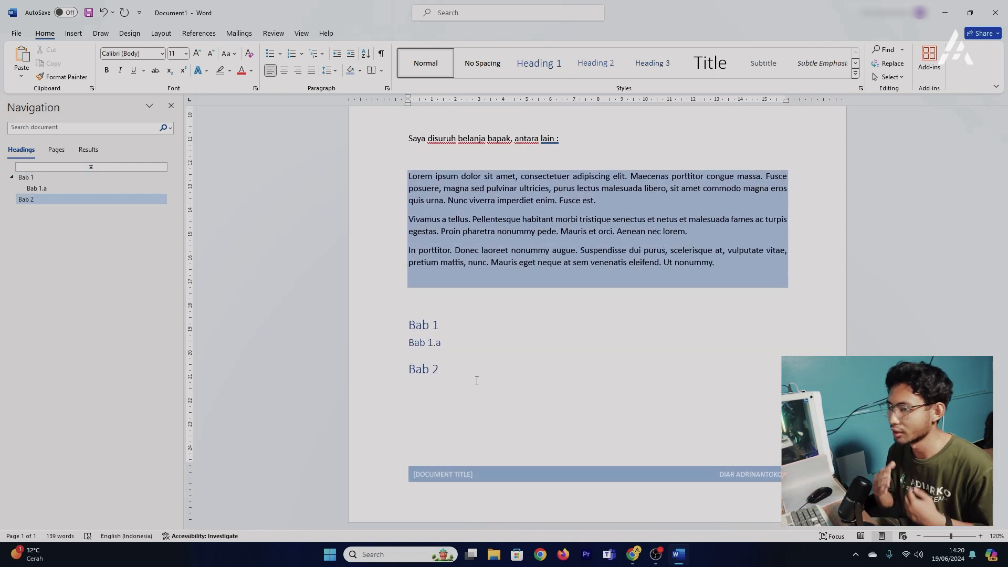
# Insert a plain centred page number in the footer and return to the document body
pyautogui.click(74, 33)
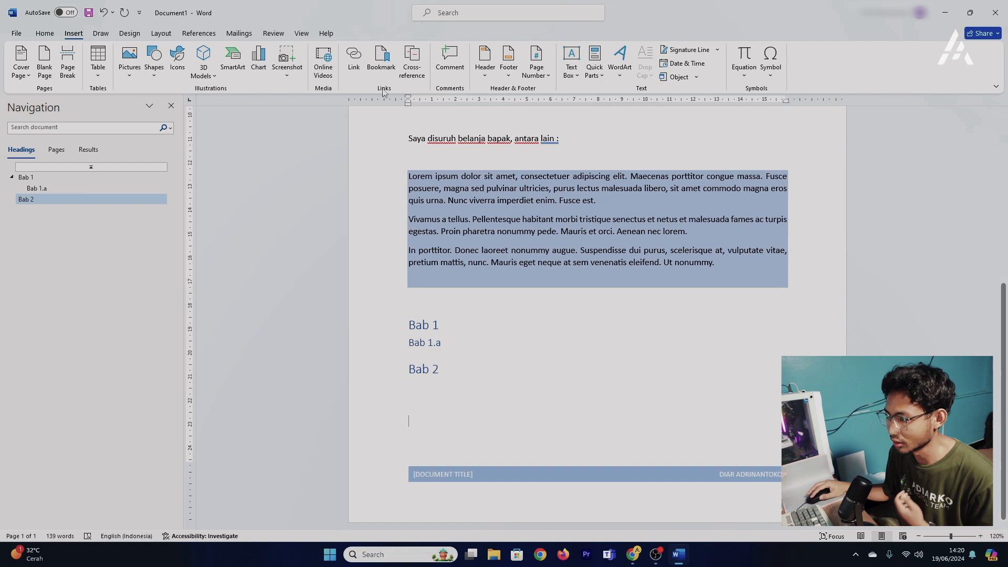
pyautogui.click(535, 70)
pyautogui.moveTo(549, 169)
pyautogui.click(725, 174)
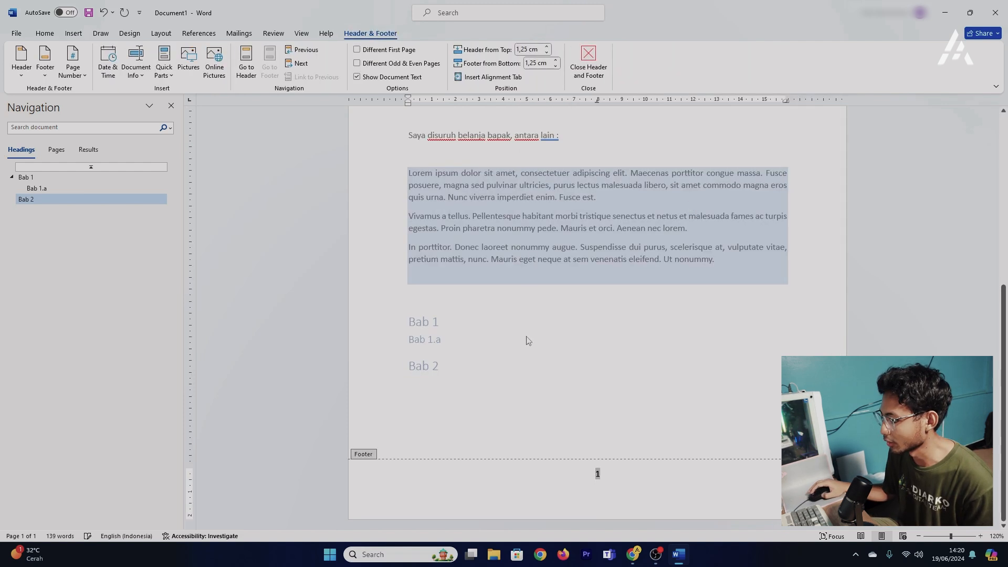
pyautogui.doubleClick(471, 392)
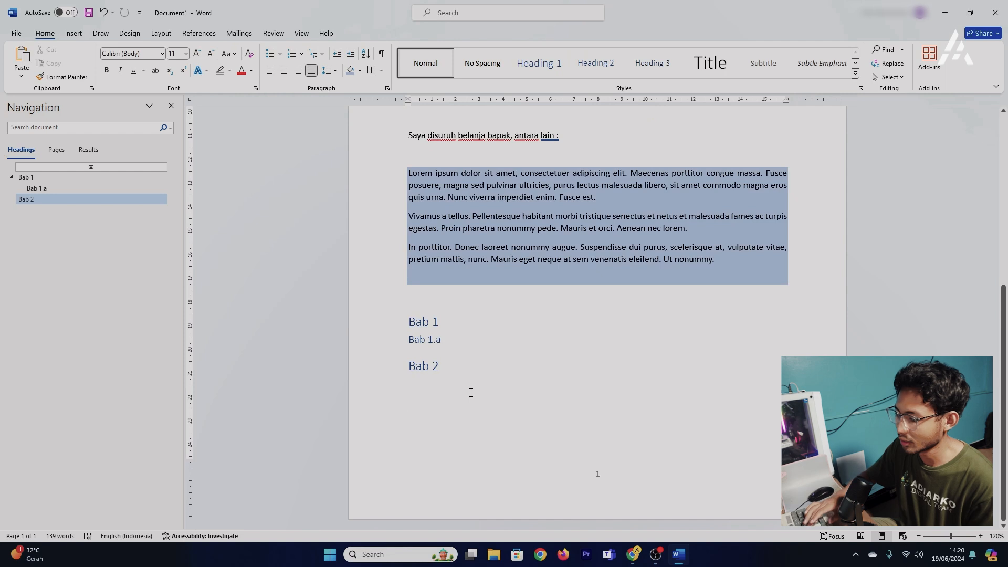
# Insert a page break below Bab 2 to start a second page, ending with the cursor in its body
pyautogui.hotkey('ctrl', 'Return')
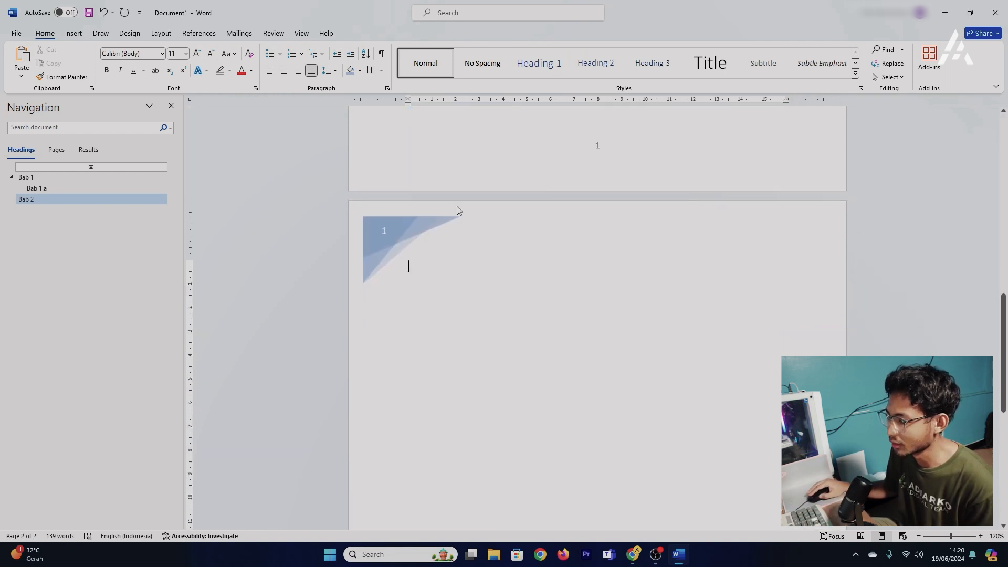
pyautogui.scroll(-3, 457, 210)
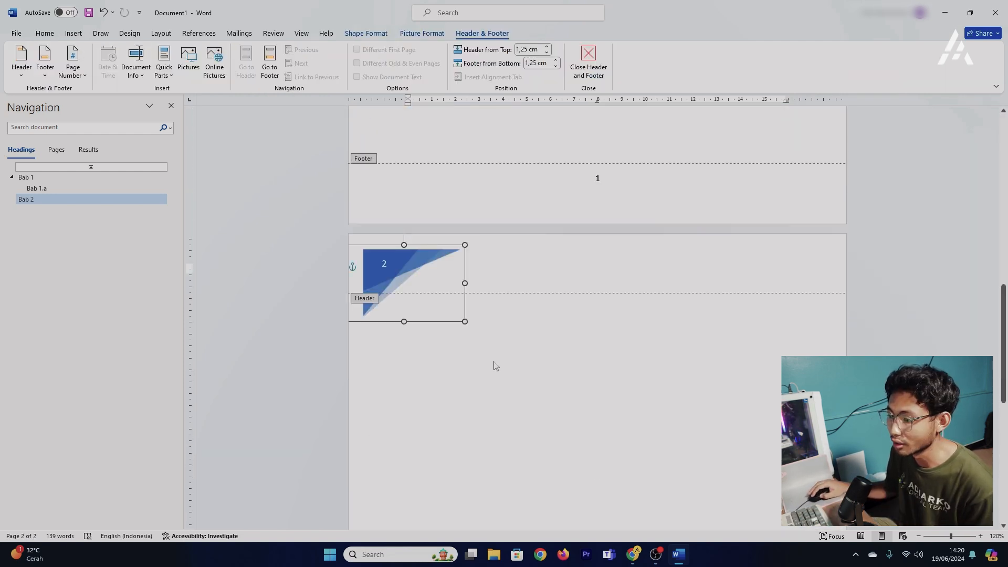
pyautogui.doubleClick(495, 364)
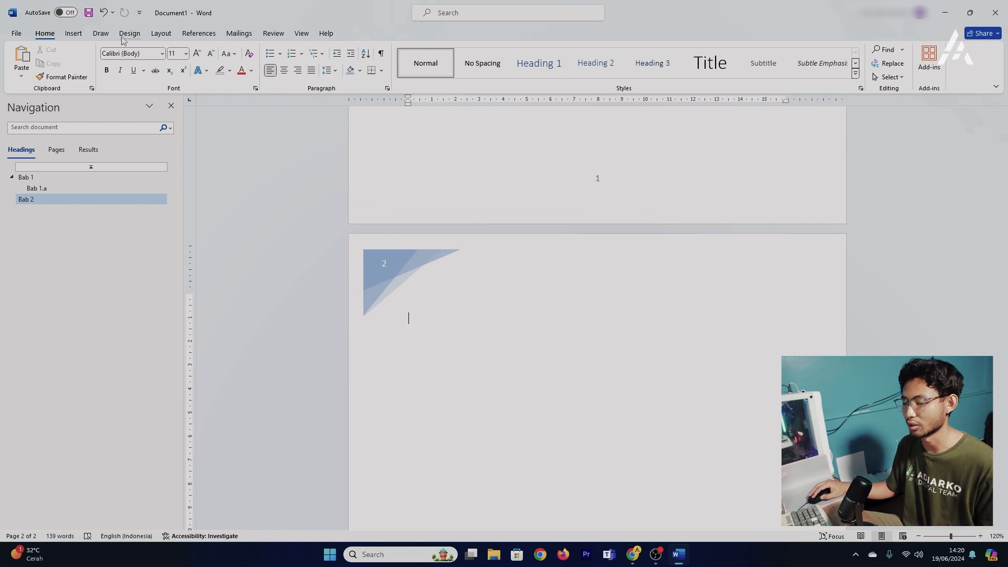
# Insert a picture from the Meme folder on the second page
pyautogui.click(74, 33)
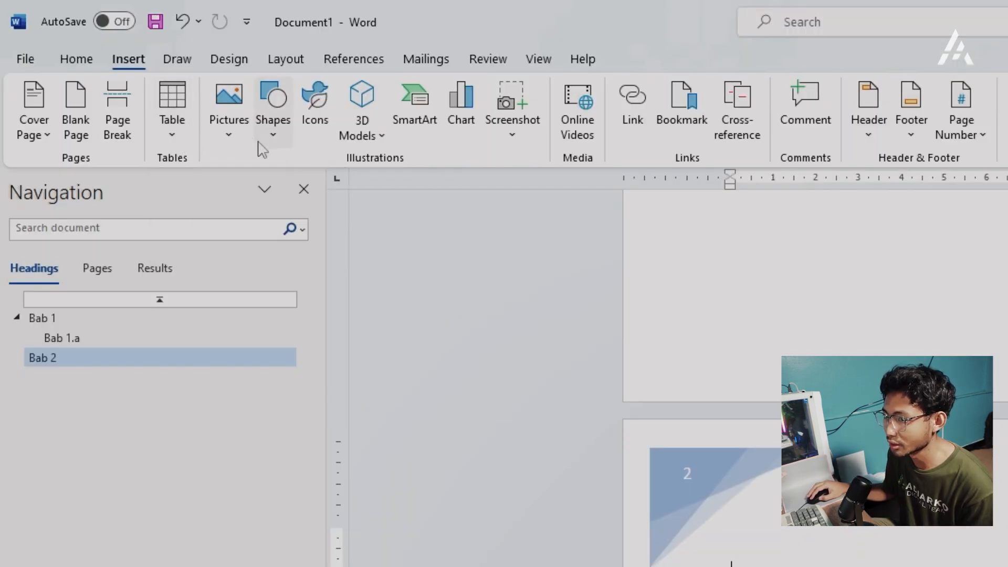
pyautogui.click(228, 123)
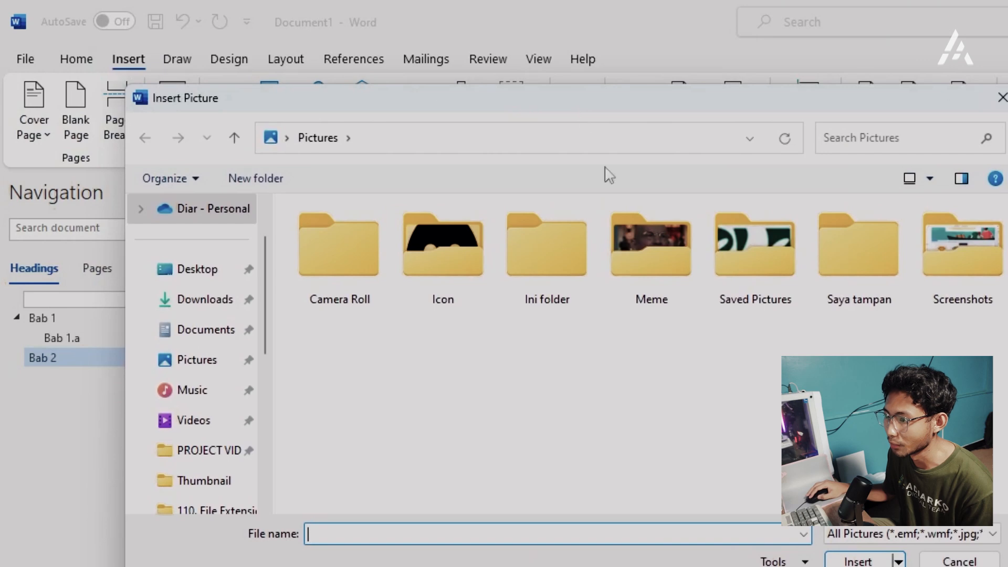
pyautogui.doubleClick(645, 265)
pyautogui.doubleClick(663, 277)
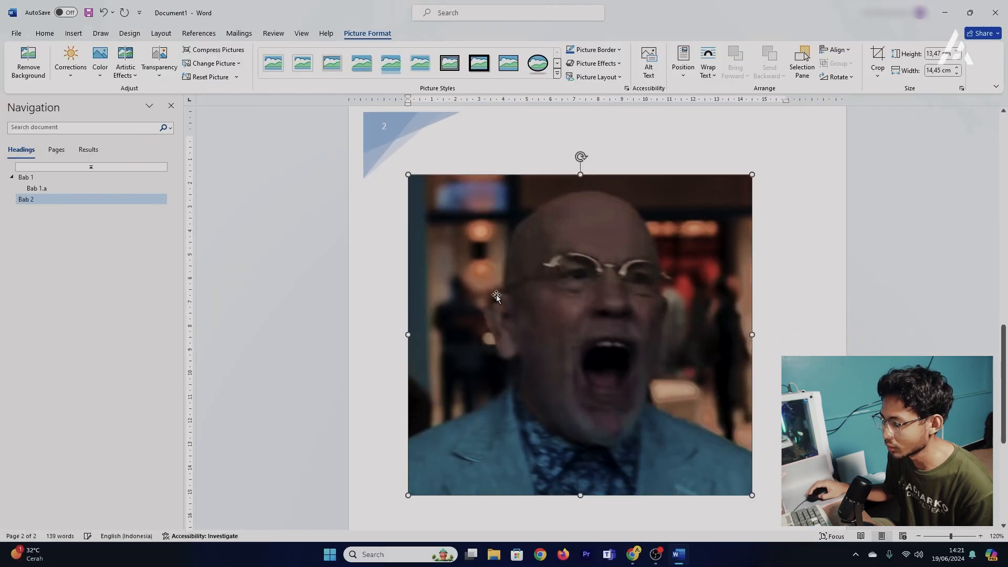
# Crop the lower edge of the picture to a height of 11,18 cm
pyautogui.scroll(-4, 539, 294)
pyautogui.scroll(2, 540, 294)
pyautogui.click(780, 364)
pyautogui.click(702, 363)
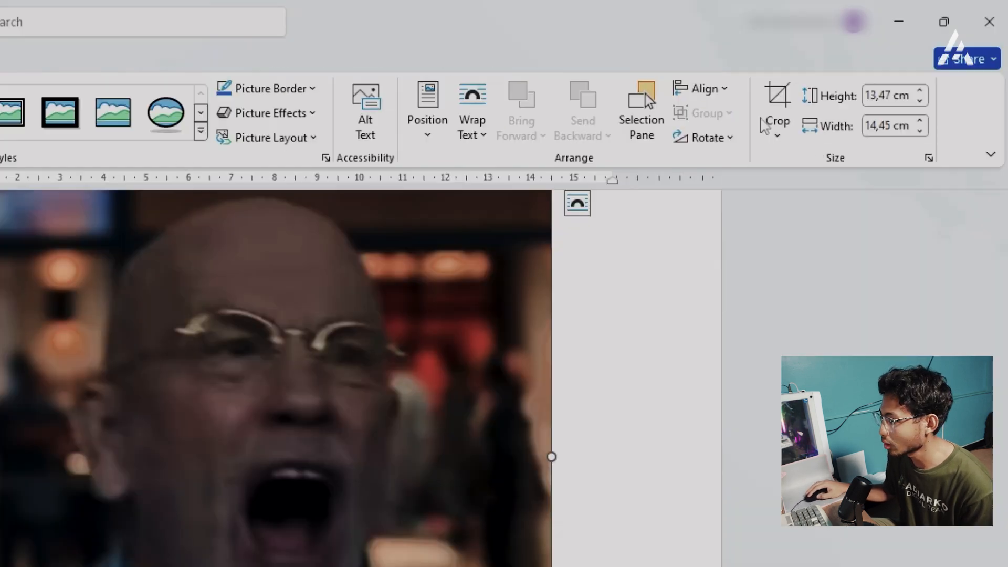
pyautogui.click(777, 108)
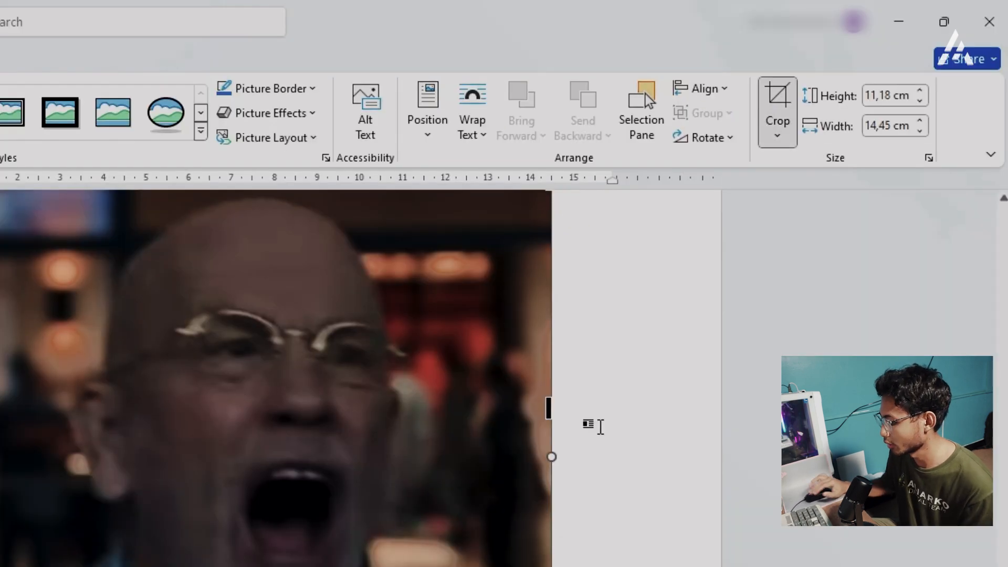
pyautogui.click(601, 426)
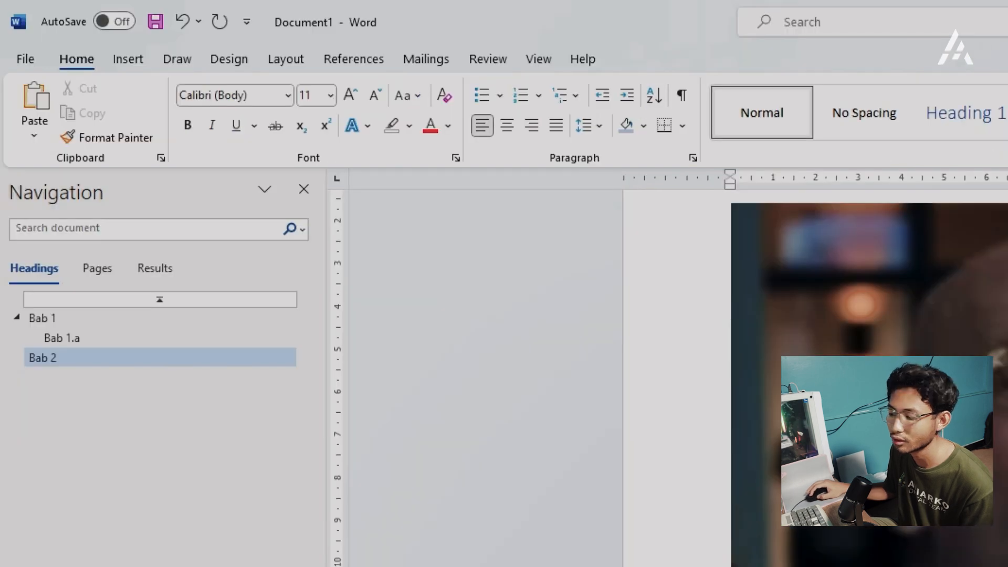
# Insert a table with two columns and three rows on a new line below the picture
pyautogui.click(242, 443)
pyautogui.click(129, 58)
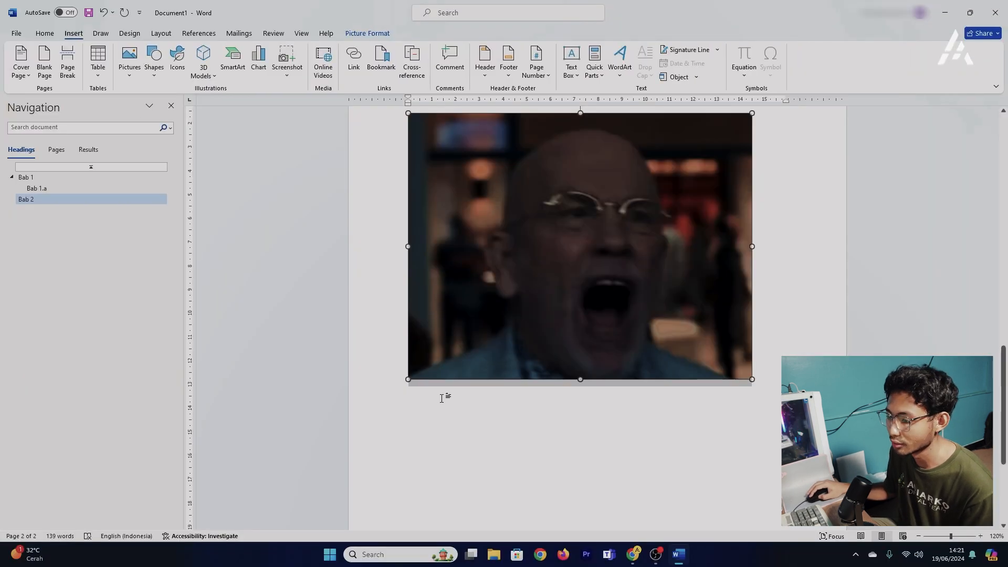
pyautogui.click(768, 369)
pyautogui.press('Return')
pyautogui.click(98, 60)
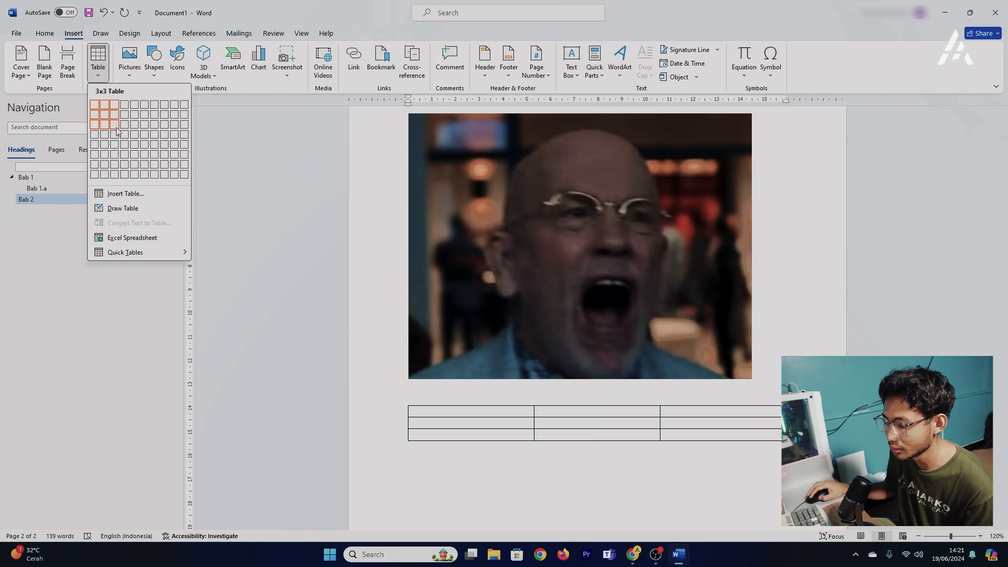
pyautogui.click(105, 125)
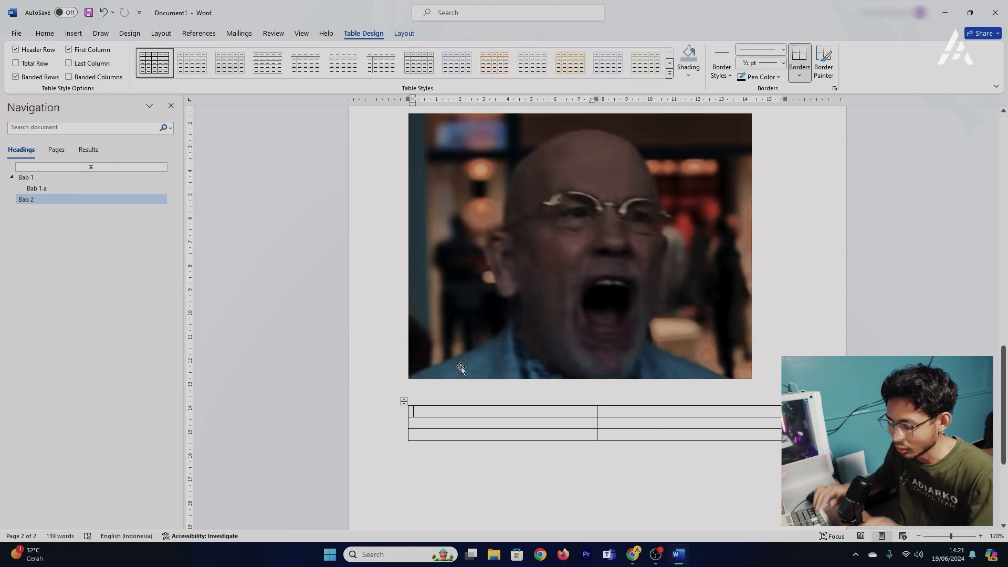
# Fill the first two table rows with the labels Nama and Tgl Lahir and the person's name and date of birth
pyautogui.write('Nama')
pyautogui.press('Tab')
pyautogui.write('Budi')
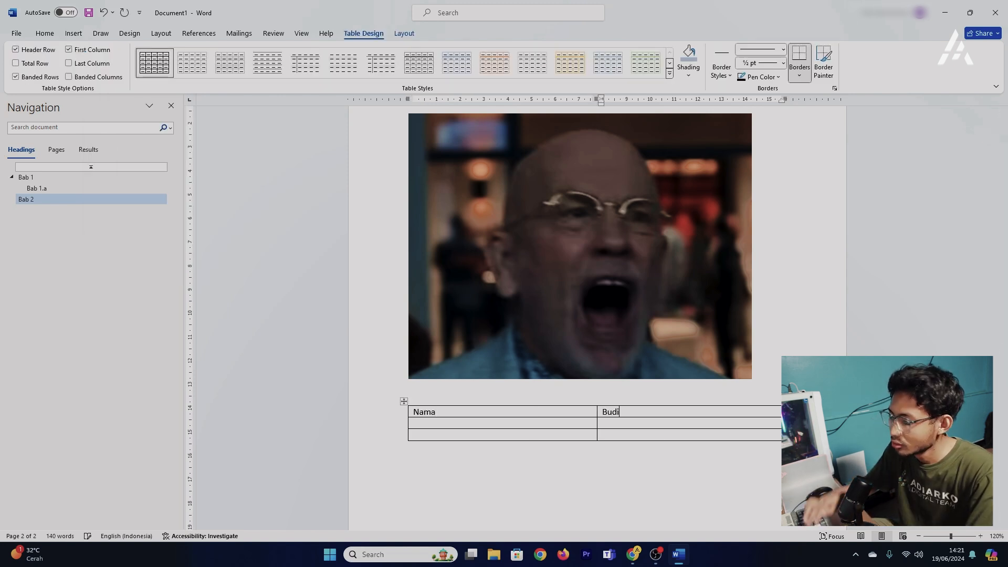
pyautogui.press('Tab')
pyautogui.write('Tgl Lahir')
pyautogui.press('Tab')
pyautogui.write('30 Februa')
pyautogui.press('BackSpace')
pyautogui.write('ruari 20')
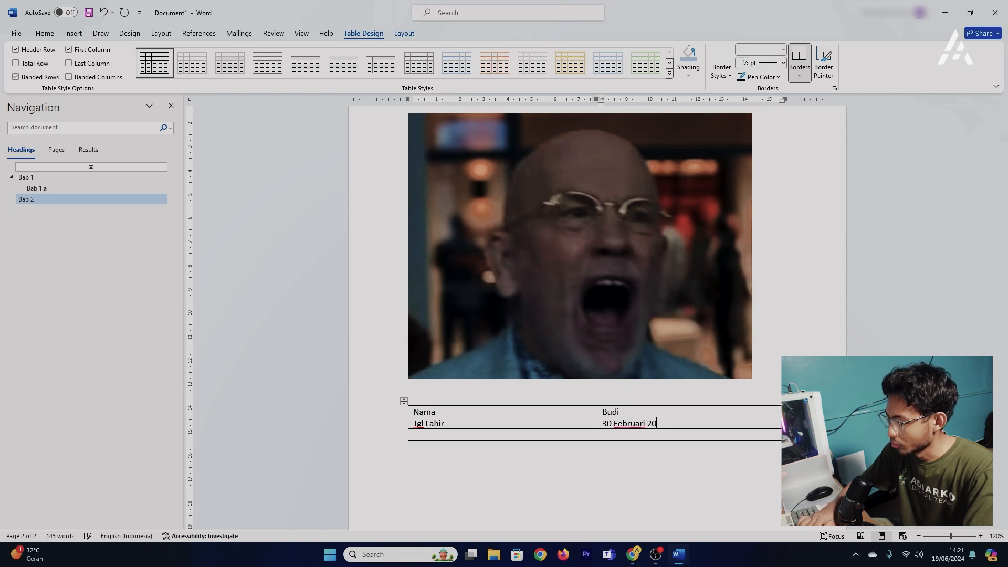
pyautogui.write('01')
# Fill the third table row with Usia and 4 Tahun
pyautogui.press('Tab')
pyautogui.write('Usia')
pyautogui.press('Tab')
pyautogui.write('4 Tah')
pyautogui.write('un')
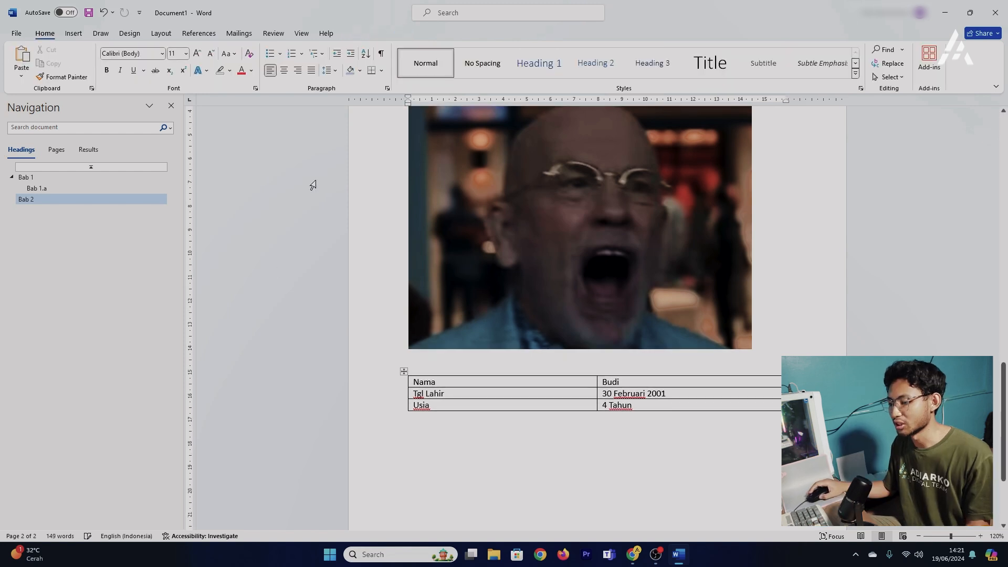
pyautogui.scroll(-1, 313, 184)
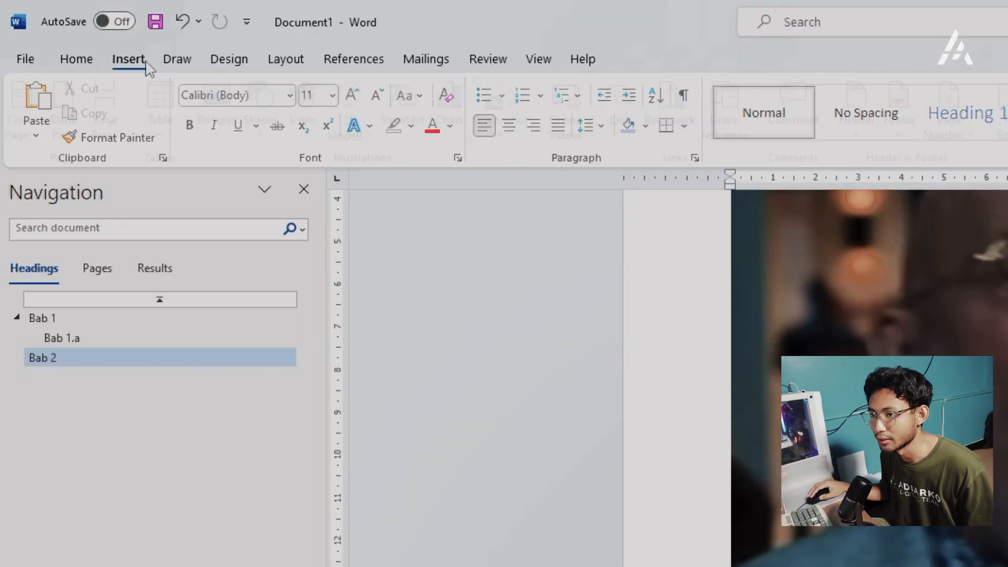
pyautogui.click(73, 33)
pyautogui.click(99, 62)
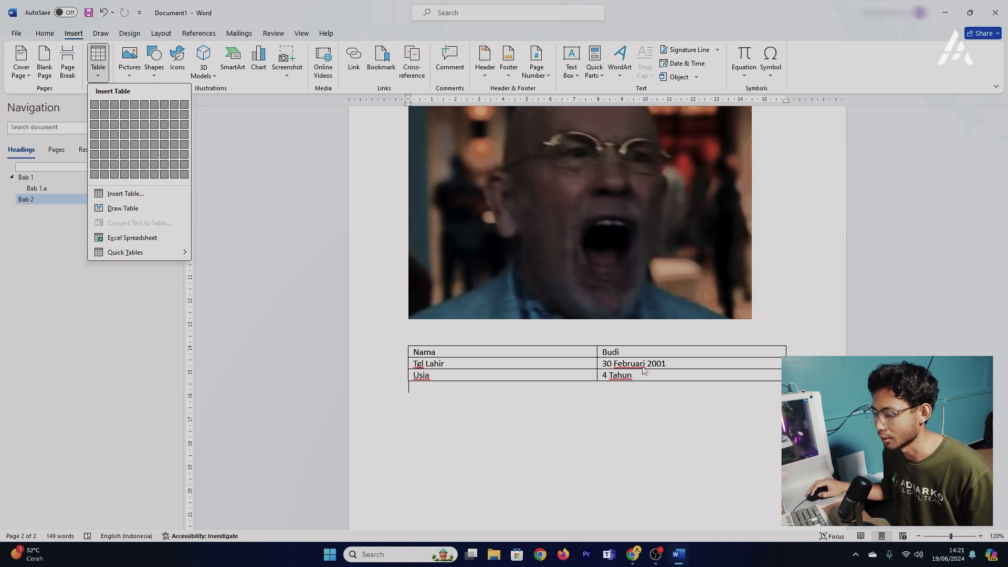
# Select all cells of the table below the picture and apply a border preset to them
pyautogui.moveTo(645, 375); pyautogui.dragTo(425, 352)
pyautogui.click(45, 33)
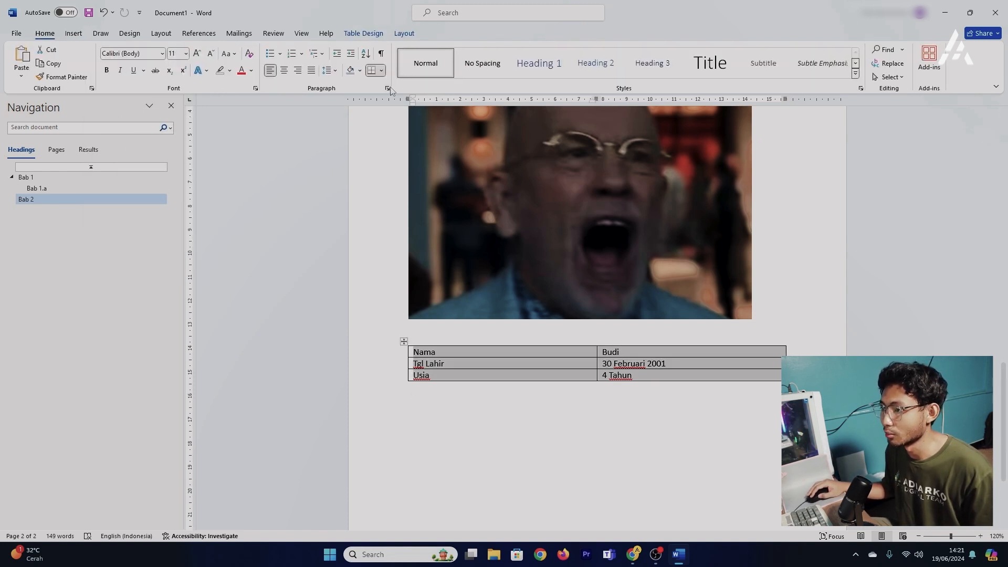
pyautogui.click(381, 71)
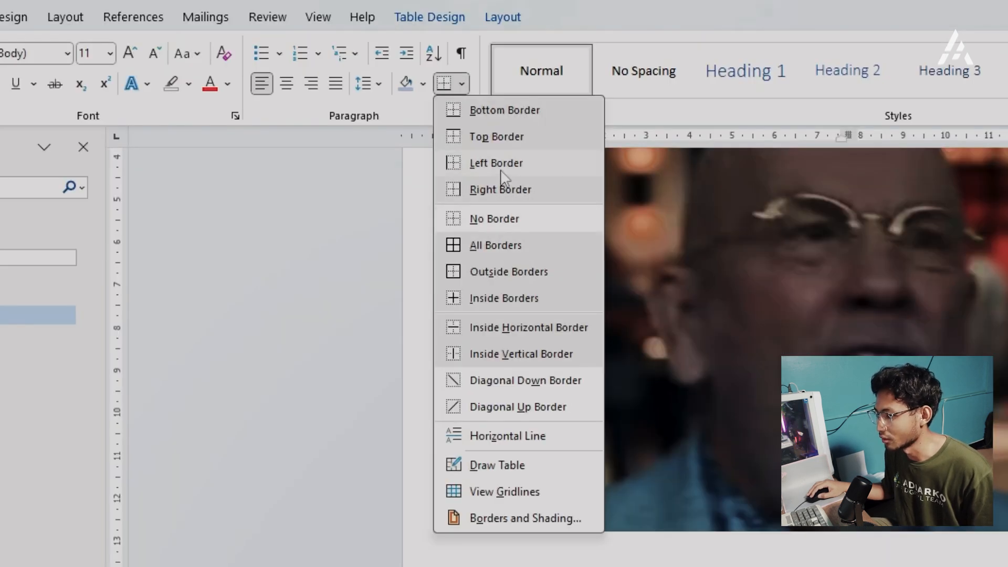
pyautogui.click(494, 237)
pyautogui.scroll(5, 471, 326)
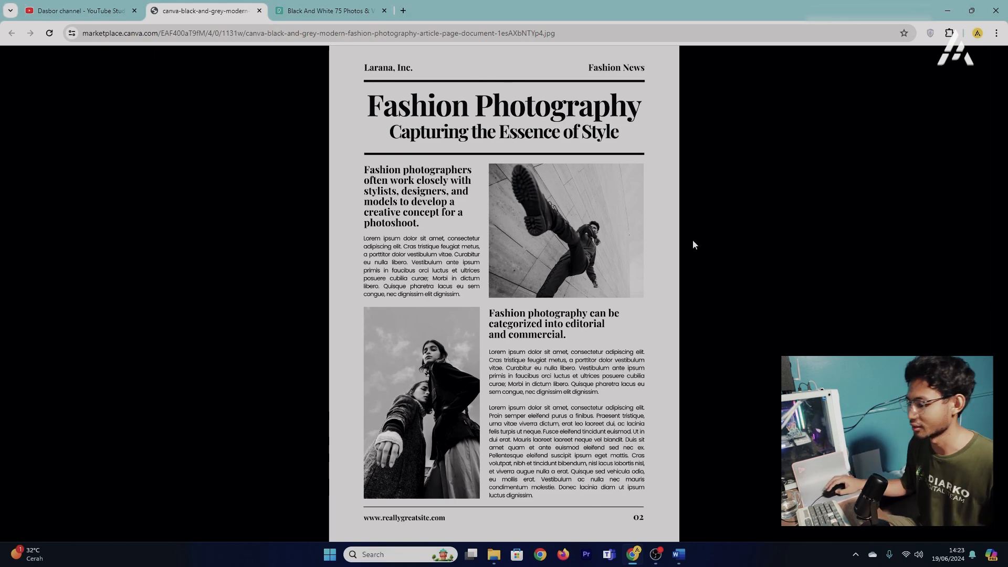
# Switch to Word, create a new blank document and snap its window to the right half of the desktop
pyautogui.click(680, 555)
pyautogui.click(18, 33)
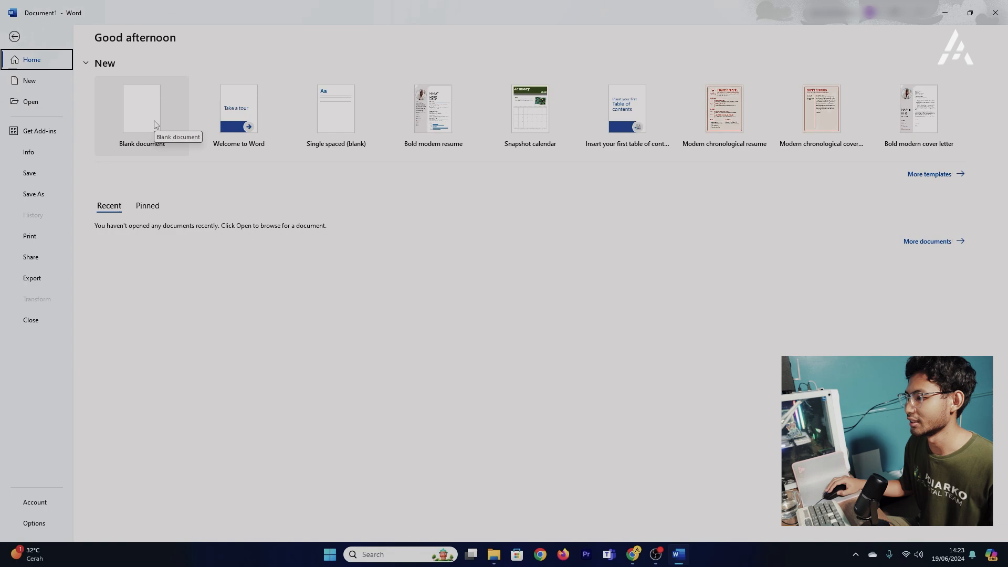
pyautogui.click(173, 117)
pyautogui.press('super+Right')
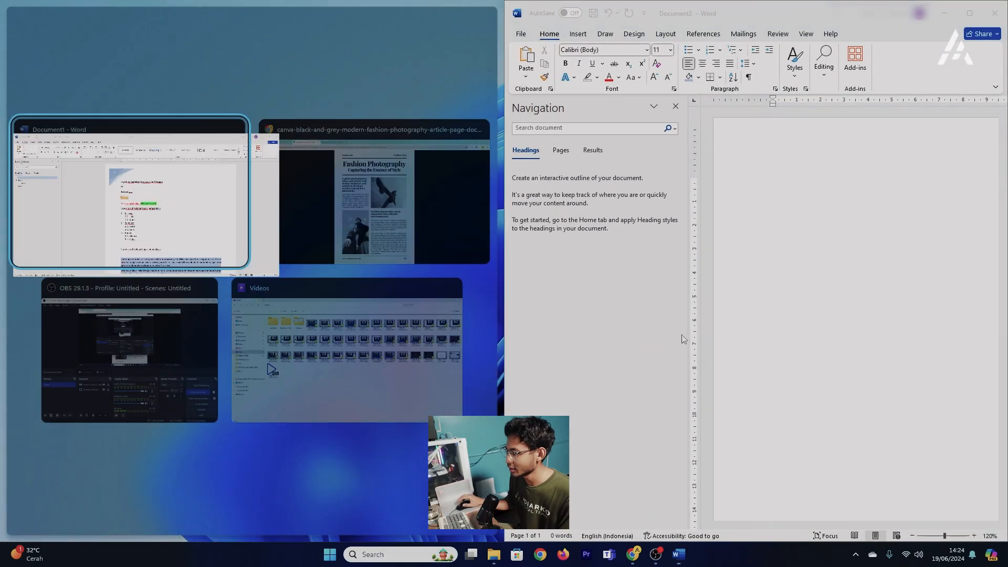
# Fill the other half of the desktop with the browser showing the magazine page and close the Navigation pane in Word
pyautogui.click(374, 200)
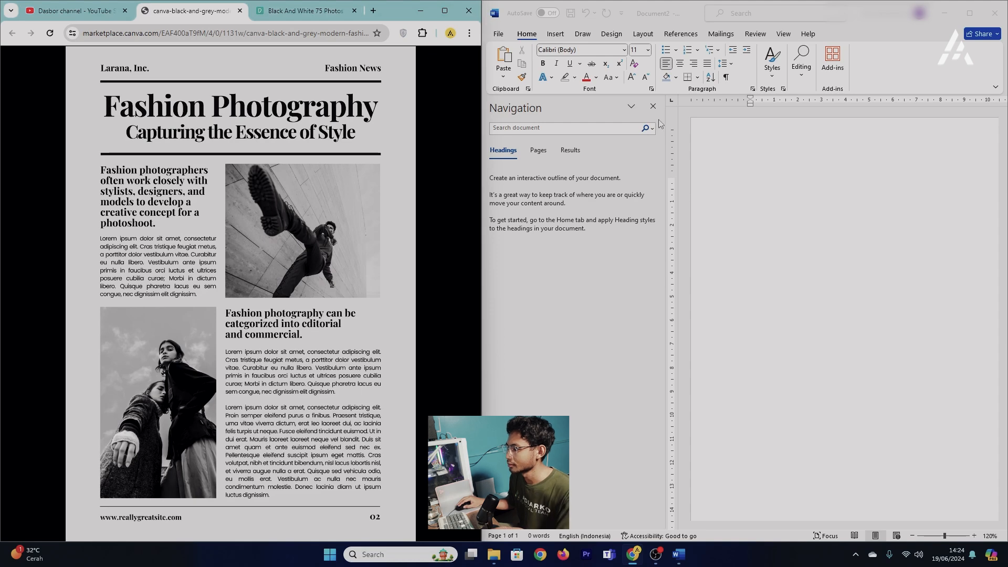
pyautogui.click(653, 106)
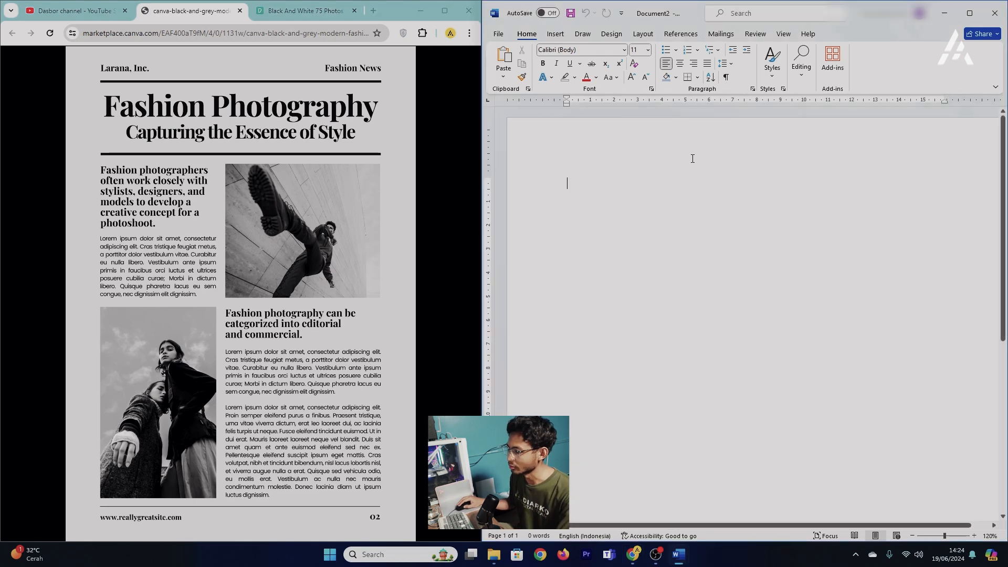
# Open the page header and enter Larana, Inc left-aligned and Fashion News right-aligned on the same line
pyautogui.doubleClick(687, 151)
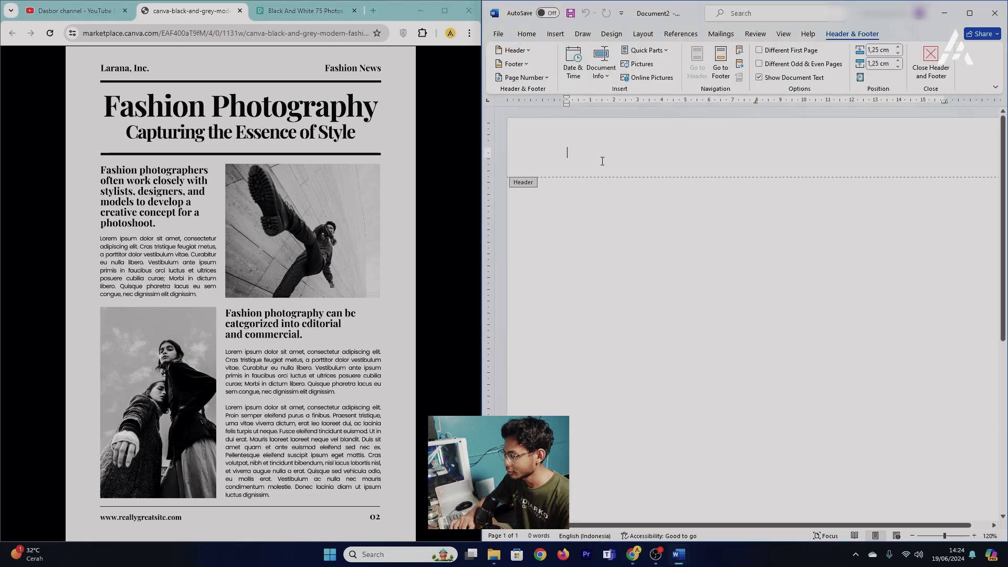
pyautogui.write('Larar')
pyautogui.write('a, Inc')
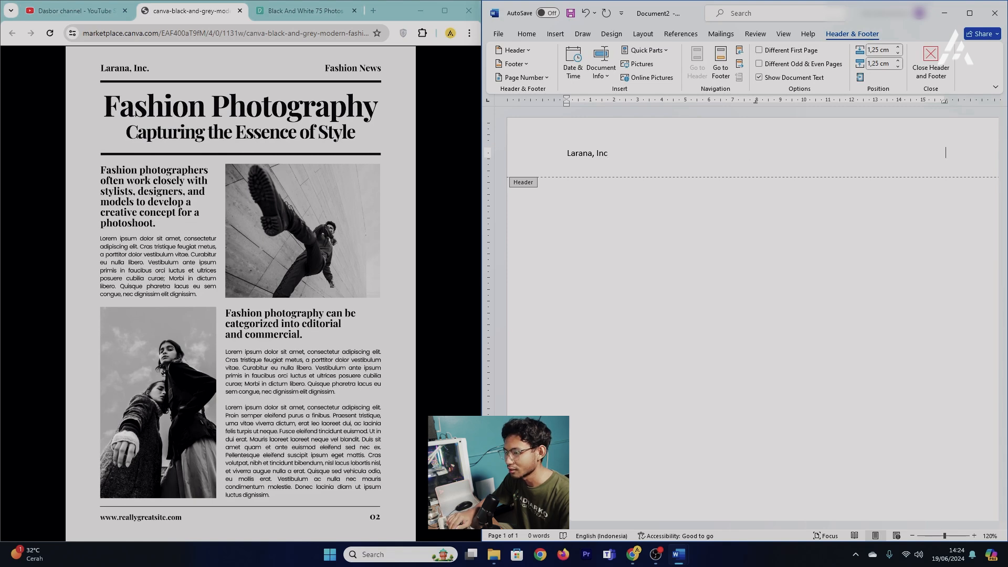
pyautogui.write('Fashion News')
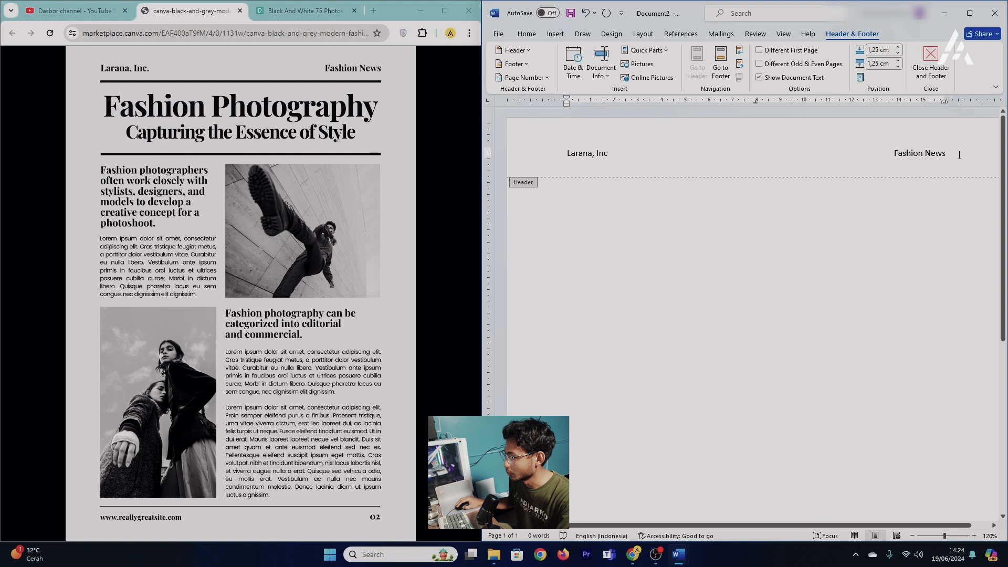
# Format all of the header text as bold Times New Roman at size 12
pyautogui.hotkey('ctrl', 'a')
pyautogui.hotkey('ctrl', 'b')
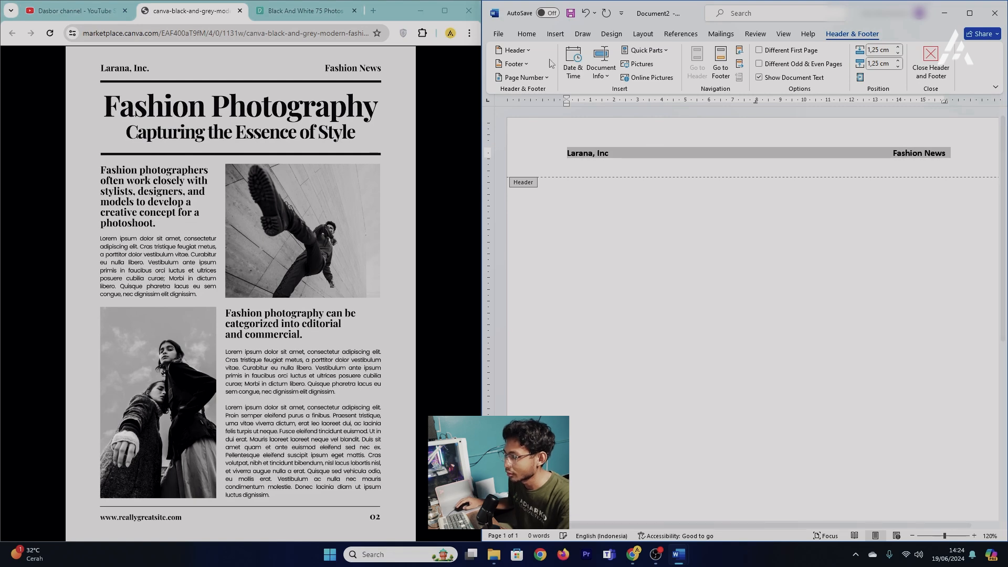
pyautogui.click(527, 34)
pyautogui.click(590, 52)
pyautogui.write('Times New Roman')
pyautogui.press('Return')
pyautogui.click(648, 50)
pyautogui.click(637, 107)
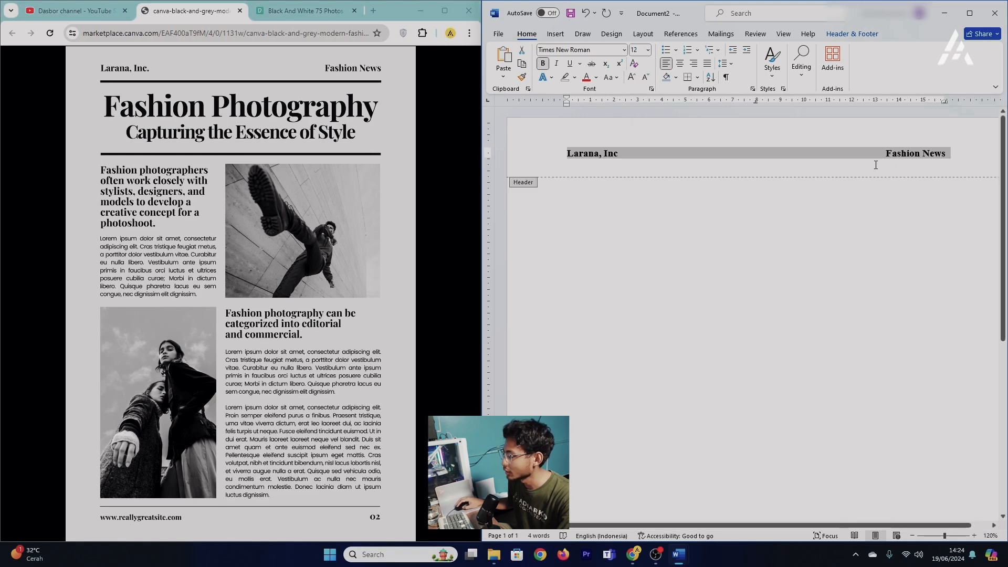
# Try automatic border lines beneath the header text, first a double line from === and a triple line from ###
pyautogui.click(945, 159)
pyautogui.press('Return')
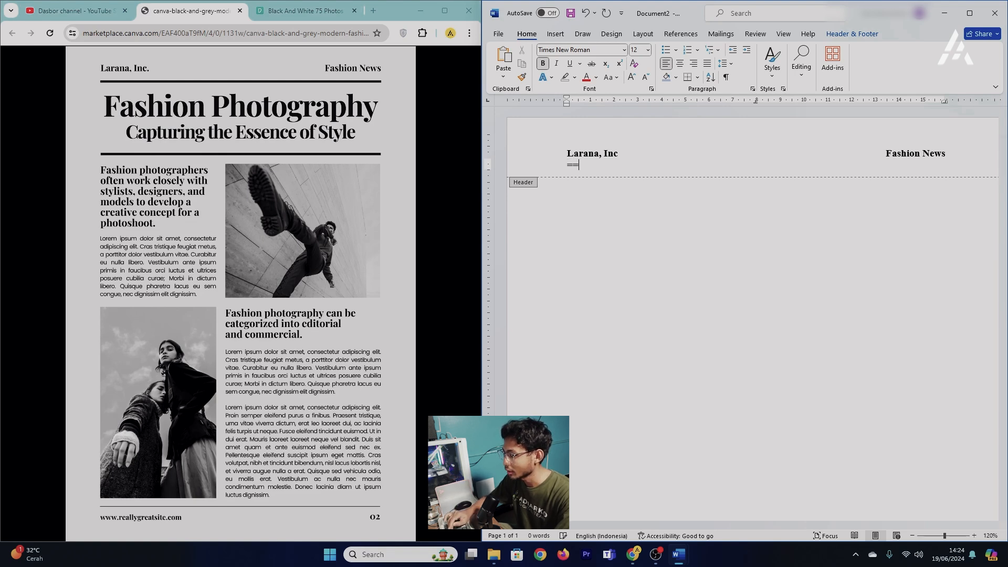
pyautogui.write('===')
pyautogui.press('Return')
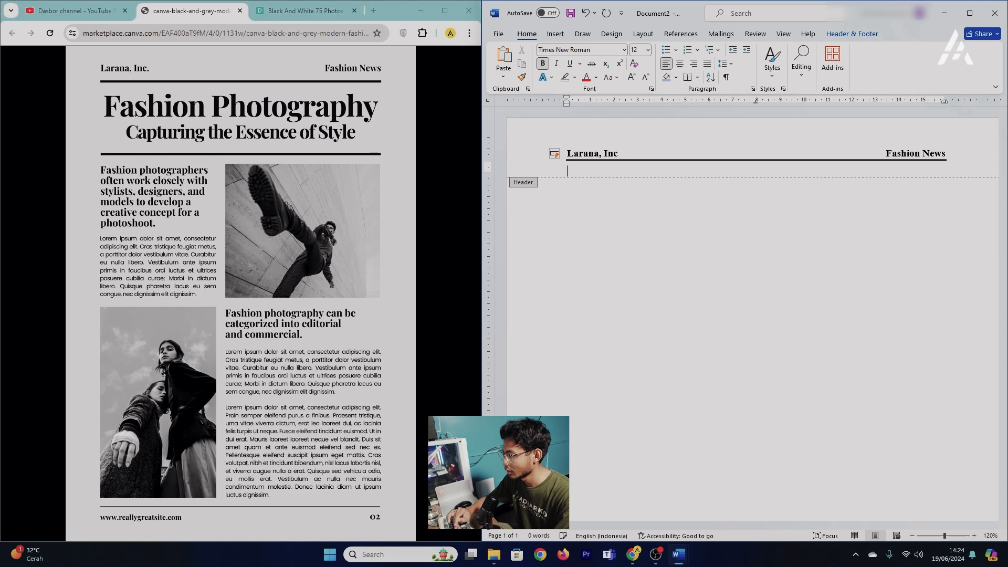
pyautogui.write('###')
pyautogui.press('Return')
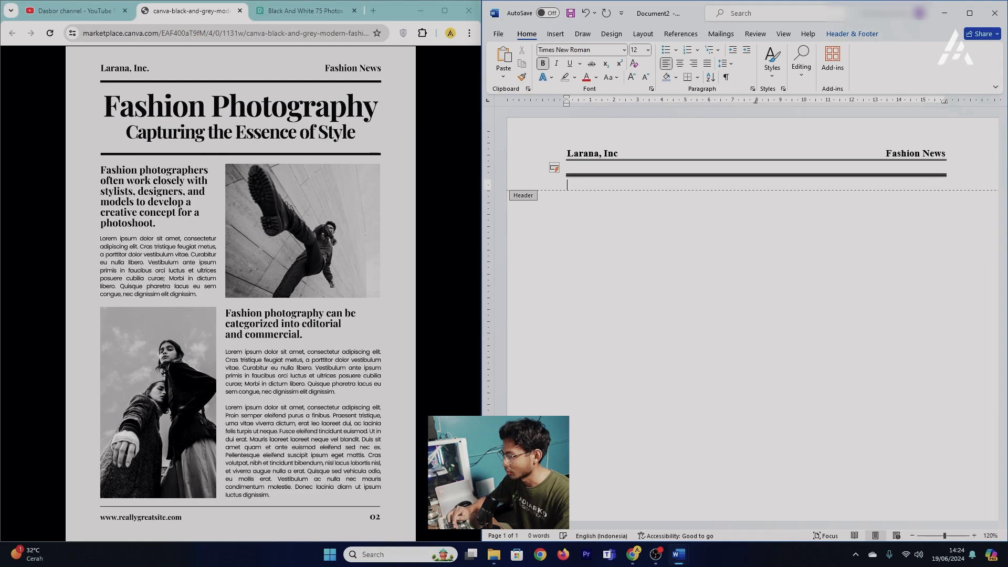
# Undo both automatic border lines beneath the header text
pyautogui.hotkey('ctrl', 'z')
pyautogui.hotkey('ctrl', 'z')
pyautogui.hotkey('ctrl', 'z')
pyautogui.hotkey('ctrl', 'z')
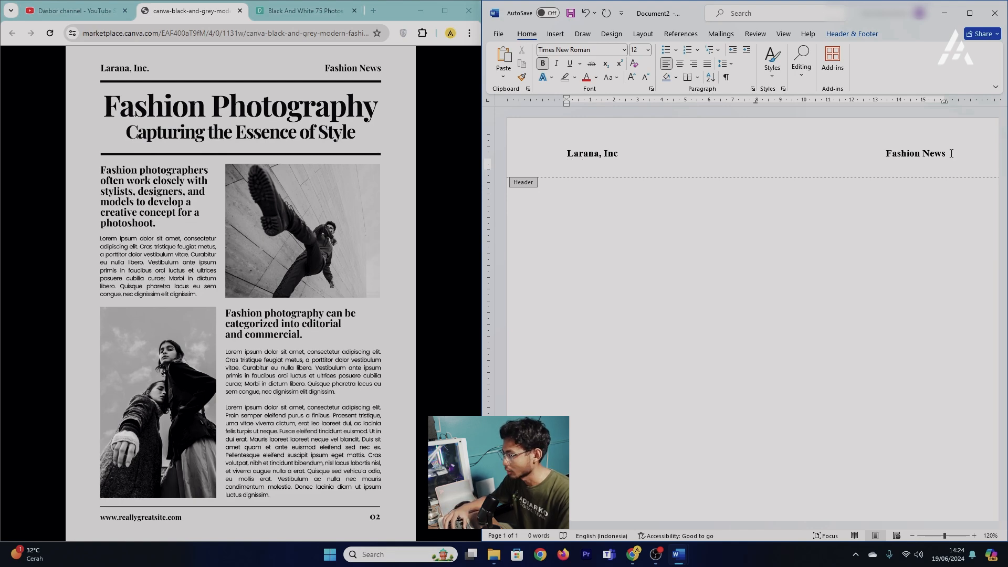
# Add a triple border line beneath the header text and set that text's line spacing to 1.5
pyautogui.press('Return')
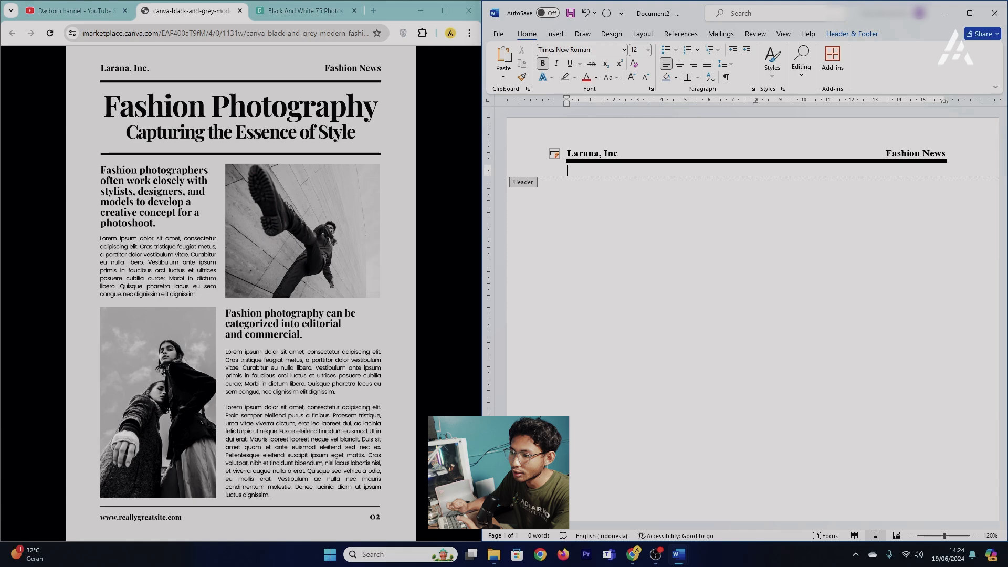
pyautogui.click(108, 80)
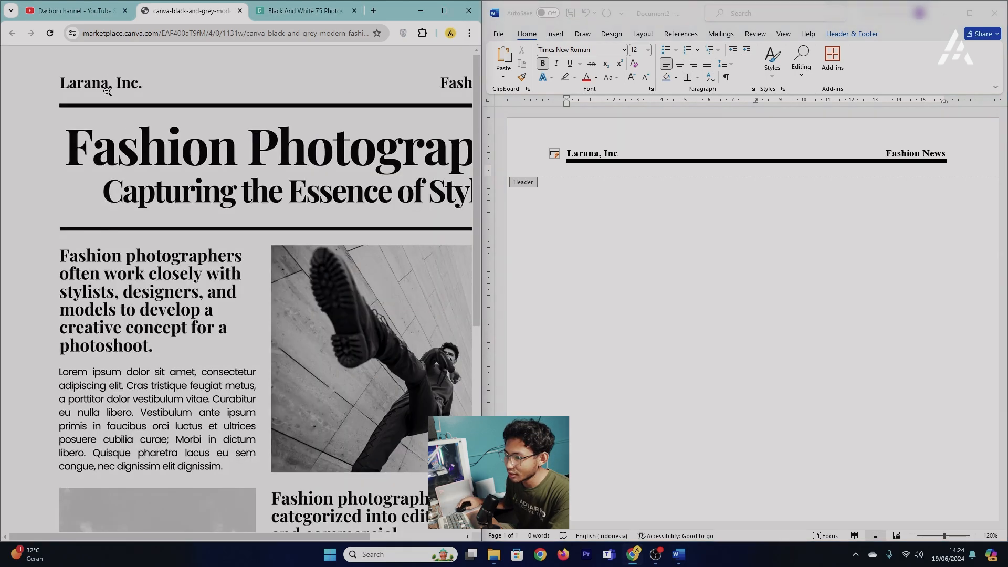
pyautogui.click(71, 95)
pyautogui.click(843, 159)
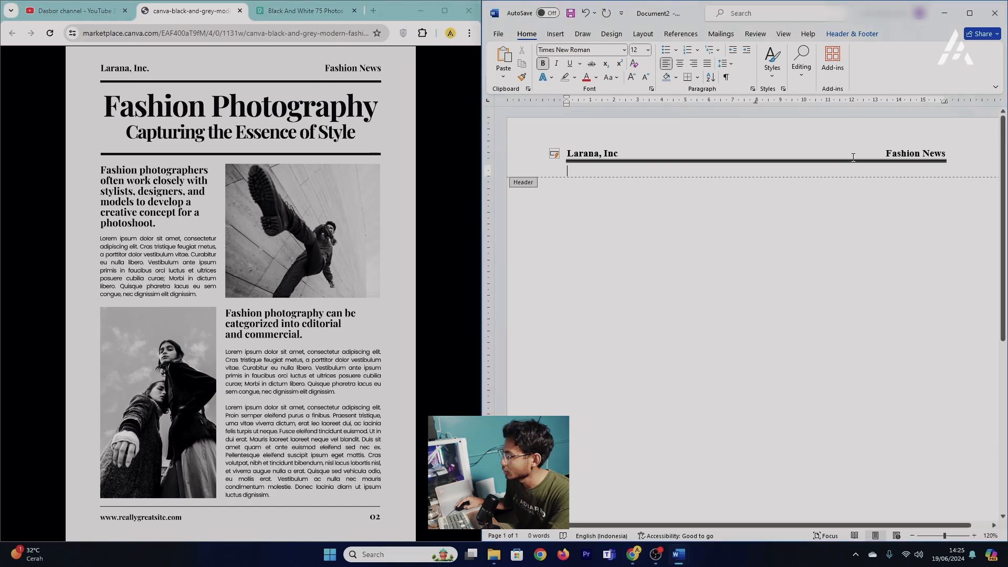
pyautogui.tripleClick(842, 159)
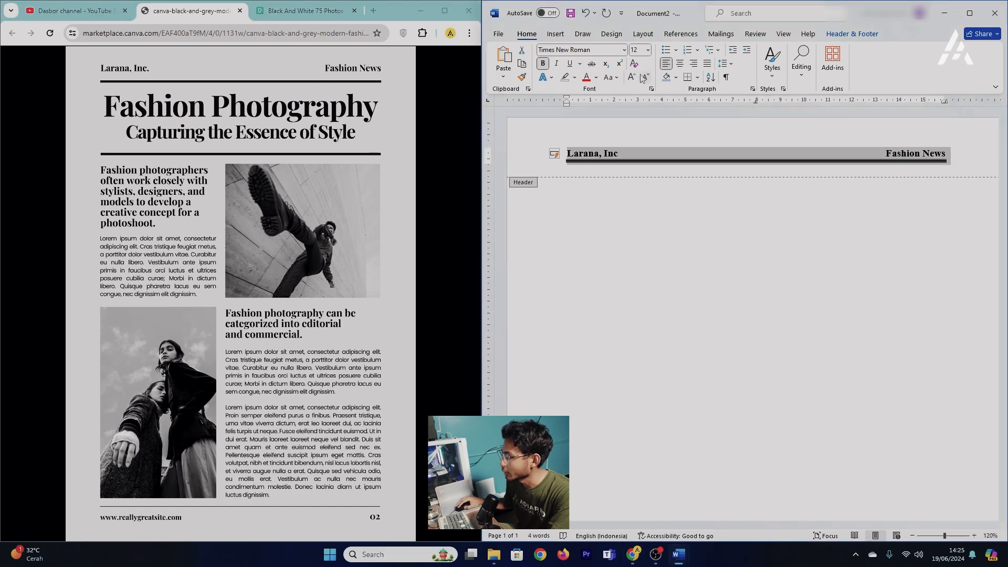
pyautogui.click(724, 64)
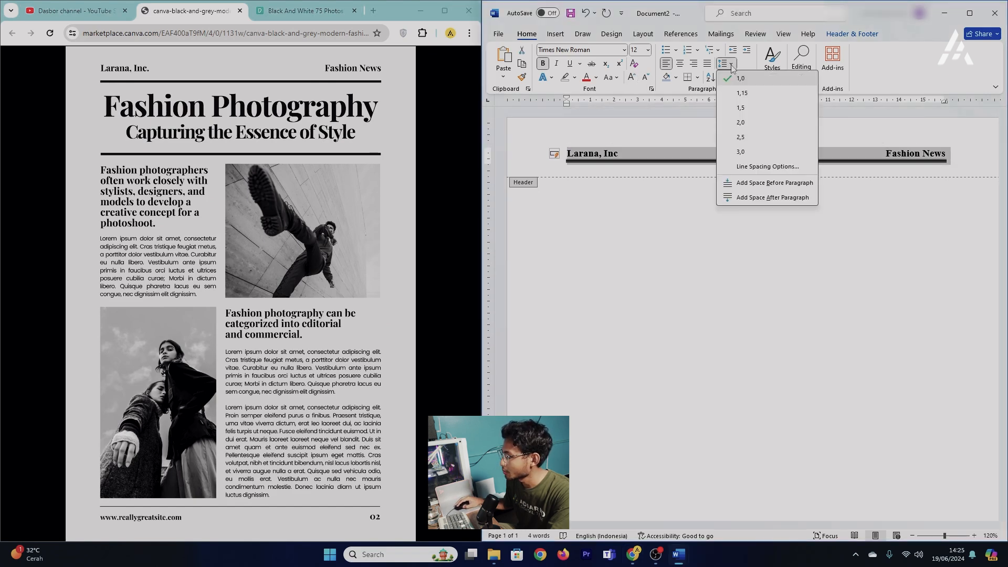
pyautogui.click(749, 116)
pyautogui.doubleClick(618, 209)
pyautogui.scroll(-5, 668, 188)
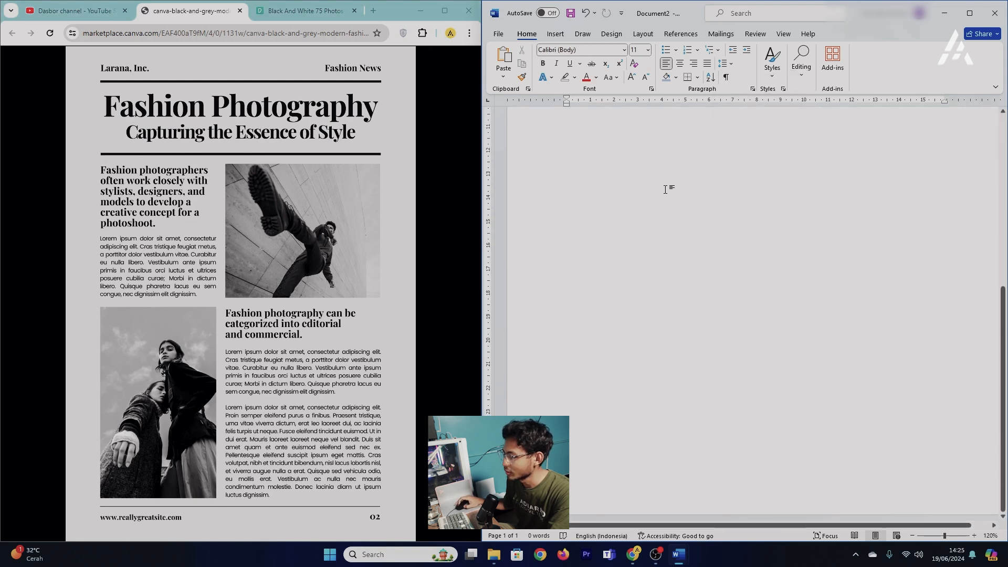
pyautogui.doubleClick(656, 498)
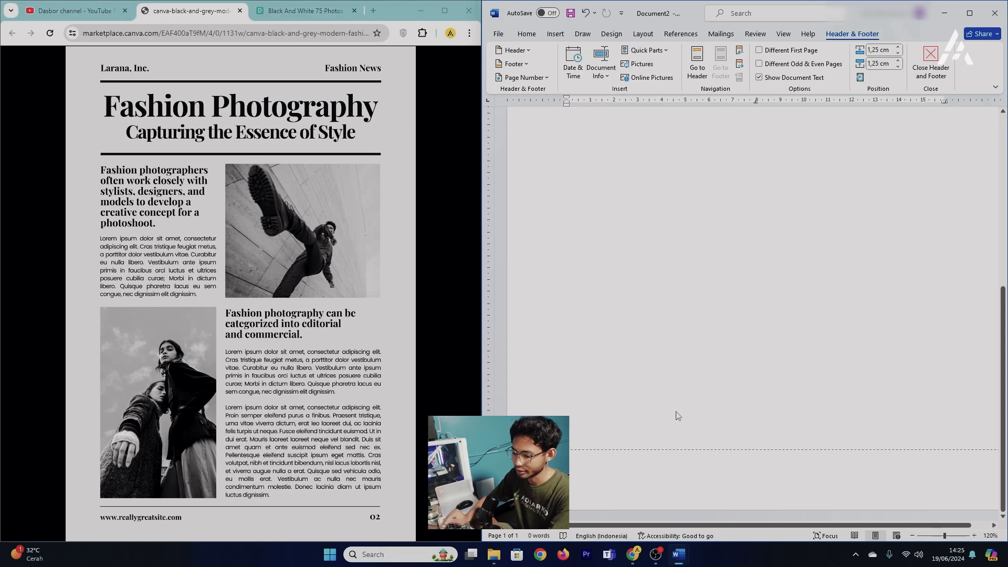
pyautogui.write('---')
pyautogui.press('Return')
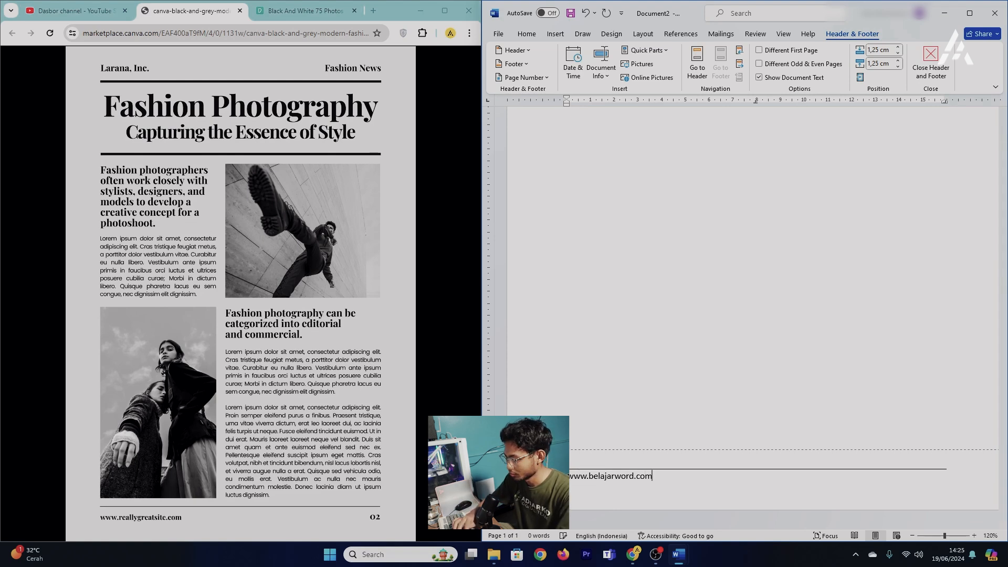
# Insert a page number at the current position in the footer and align it to the right end of the line
pyautogui.click(559, 34)
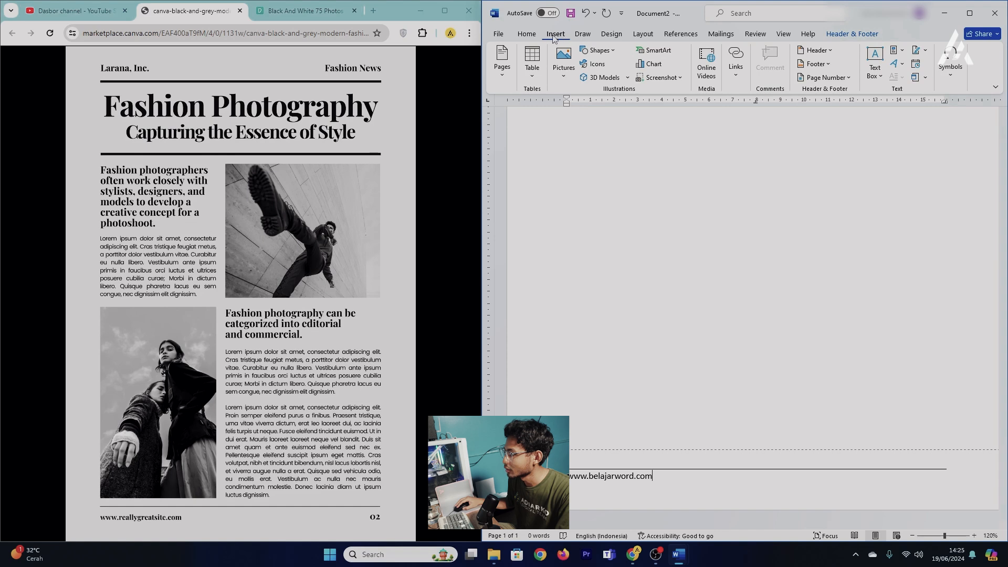
pyautogui.click(836, 77)
pyautogui.moveTo(845, 108)
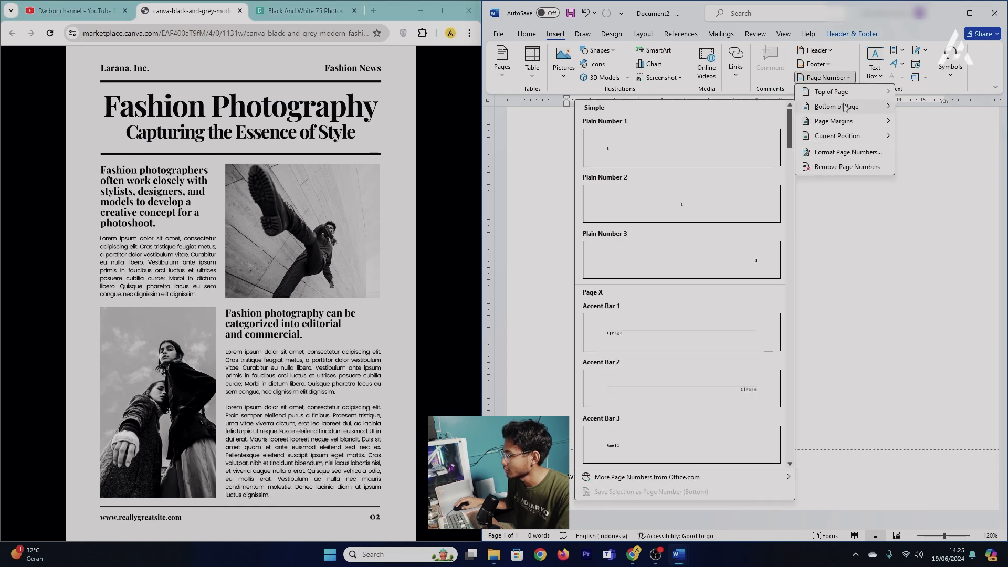
pyautogui.moveTo(839, 139)
pyautogui.click(687, 182)
pyautogui.press('Tab')
pyautogui.press('Tab')
# Remove the hyperlink formatting from the website address in the footer
pyautogui.moveTo(662, 478); pyautogui.dragTo(564, 476)
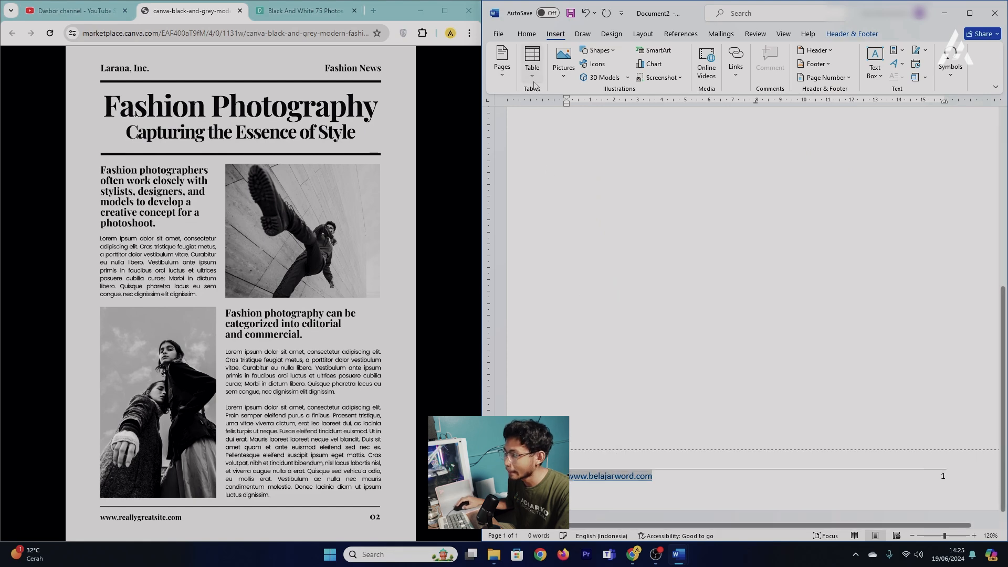
pyautogui.click(527, 34)
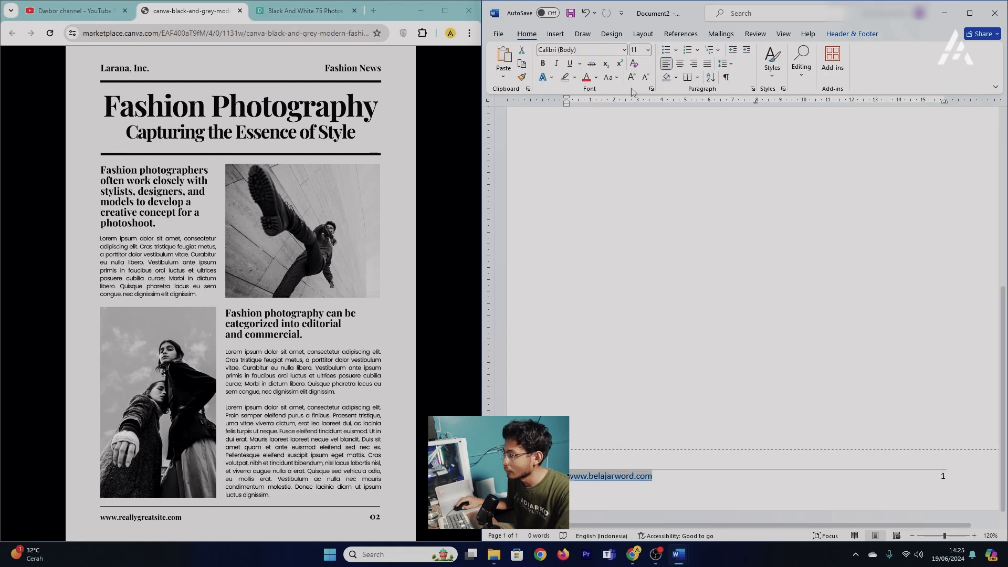
pyautogui.click(709, 492)
pyautogui.click(575, 67)
pyautogui.click(911, 490)
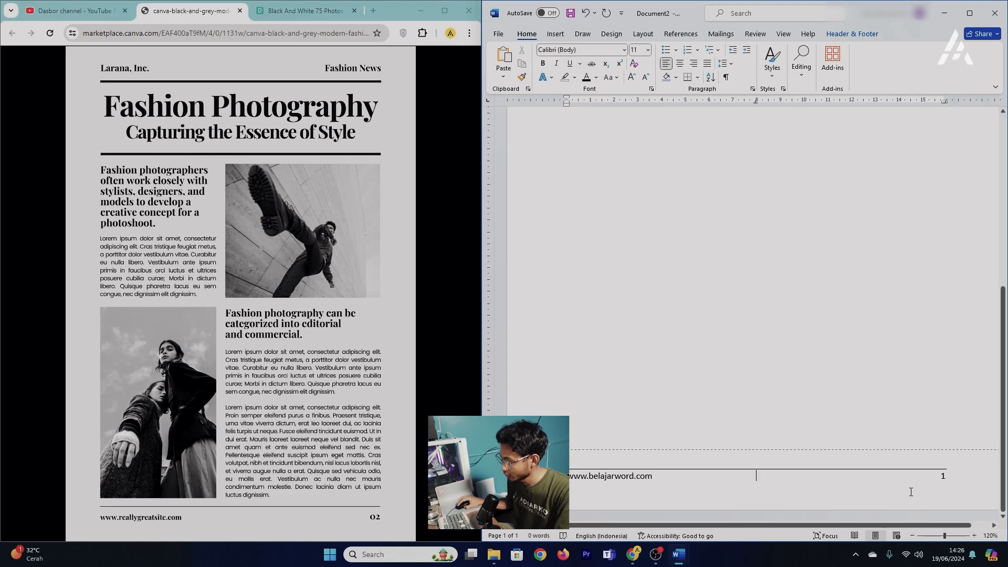
# Try a line spacing of 1.5 on the footer line with the website address and page number
pyautogui.click(119, 485)
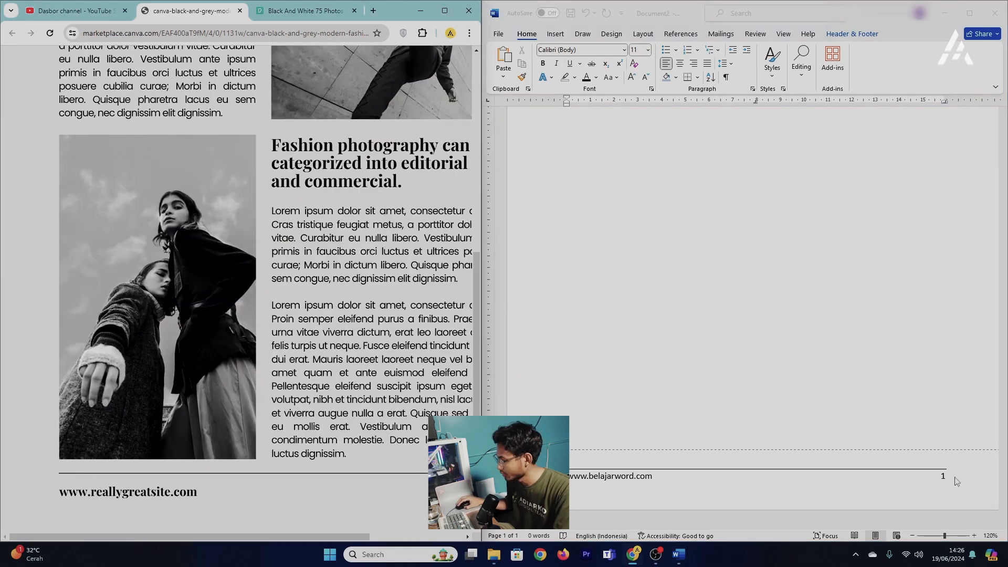
pyautogui.tripleClick(957, 481)
pyautogui.click(724, 63)
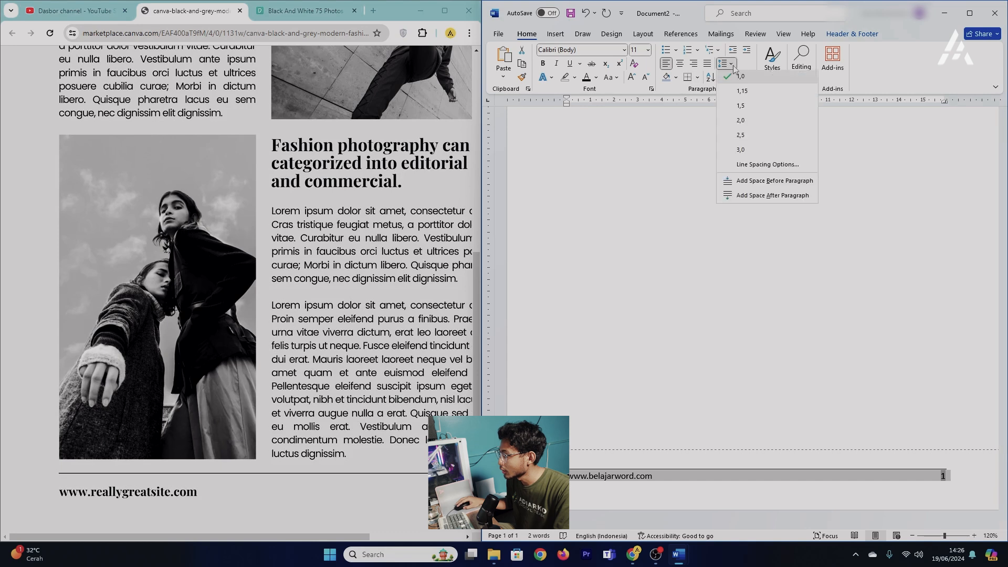
pyautogui.click(742, 110)
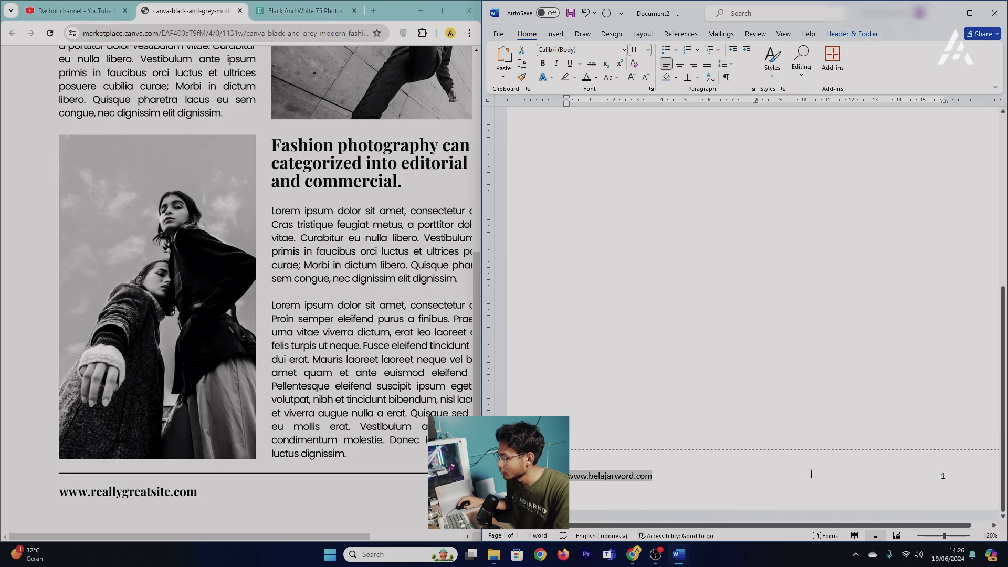
# Set the spacing before the footer paragraph to 6 pt
pyautogui.click(643, 34)
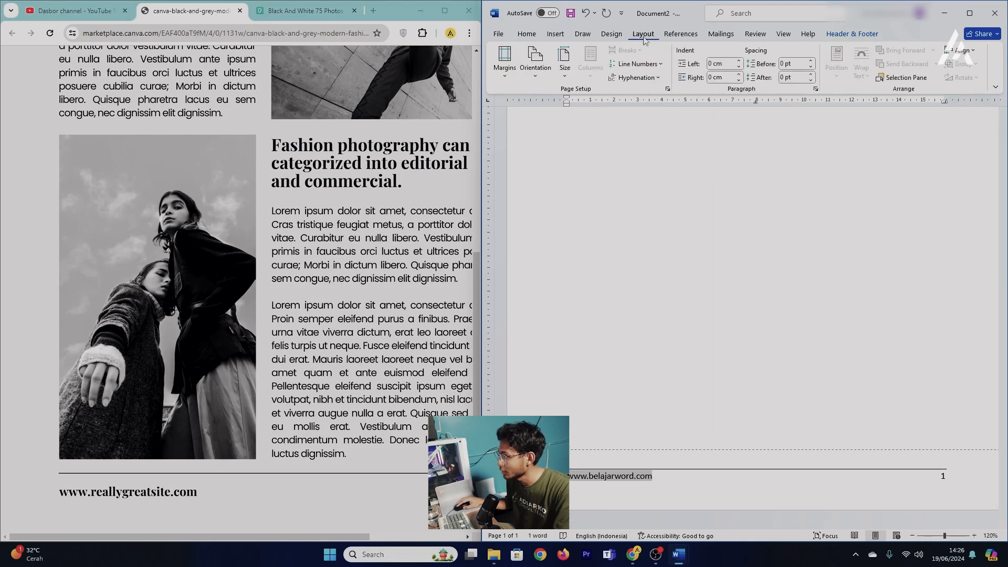
pyautogui.click(811, 62)
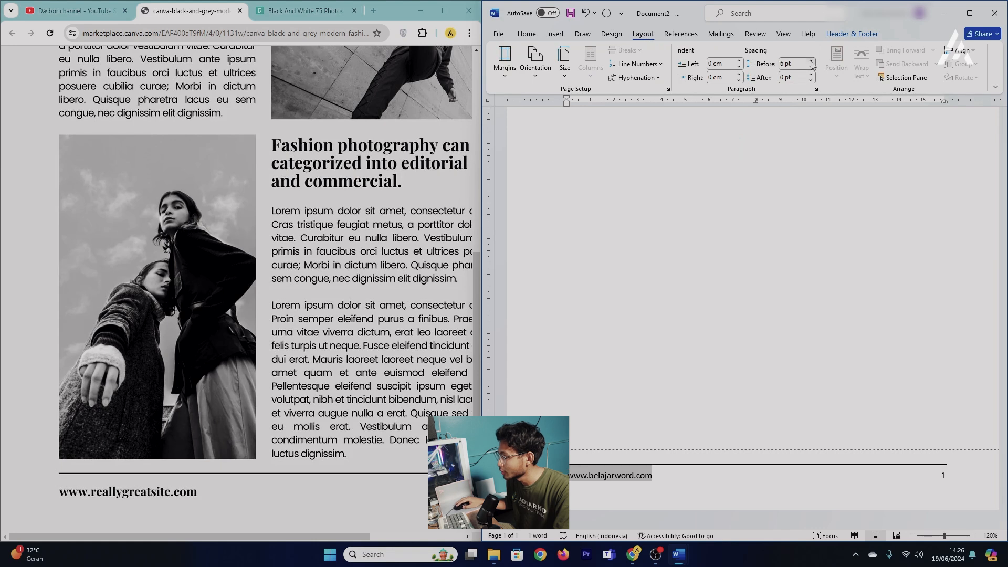
pyautogui.click(687, 475)
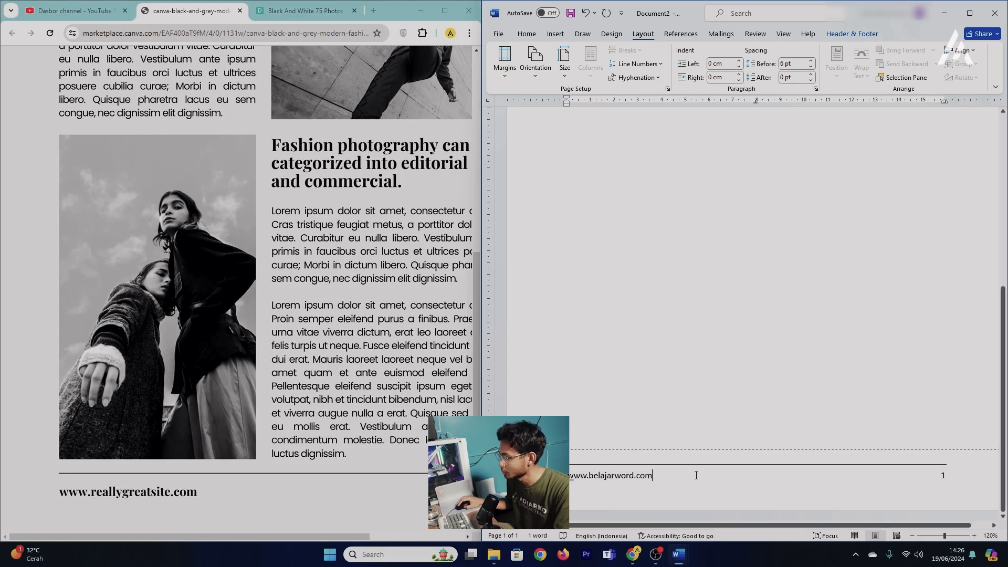
pyautogui.scroll(10, 665, 349)
pyautogui.scroll(-10, 640, 256)
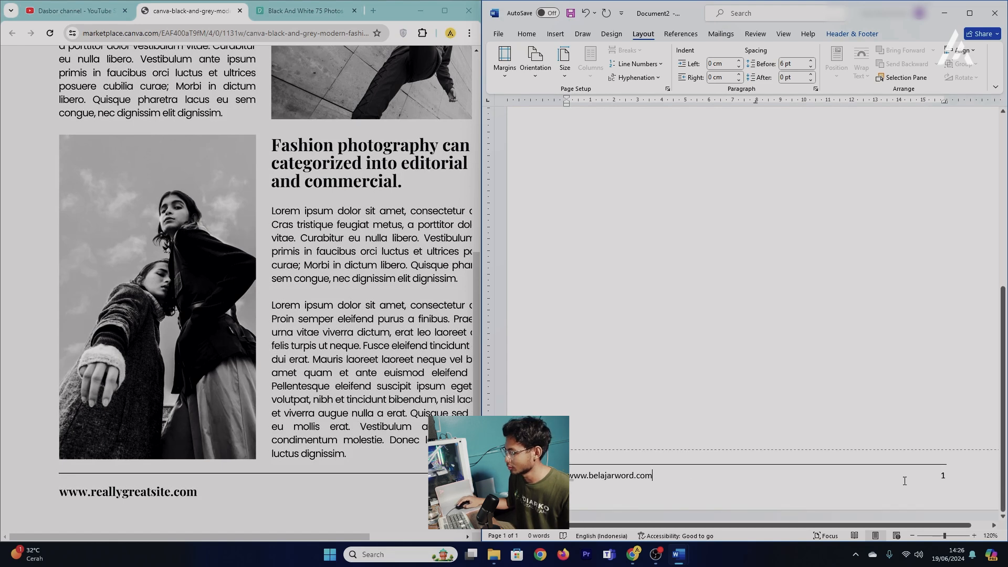
# Format the footer's website address and page number as bold Times New Roman at size 12
pyautogui.tripleClick(926, 477)
pyautogui.click(526, 34)
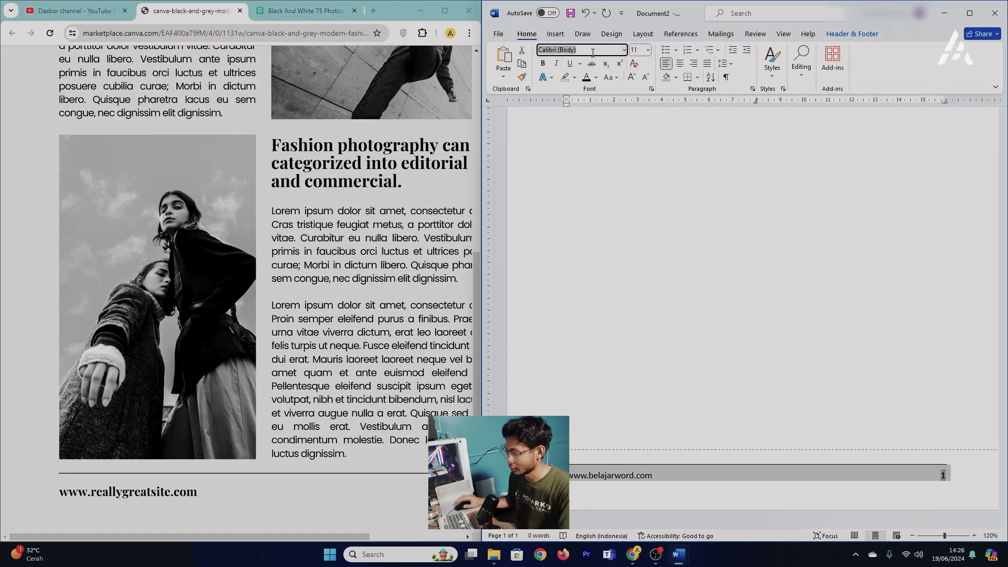
pyautogui.write('Times New Roman')
pyautogui.press('Return')
pyautogui.click(546, 64)
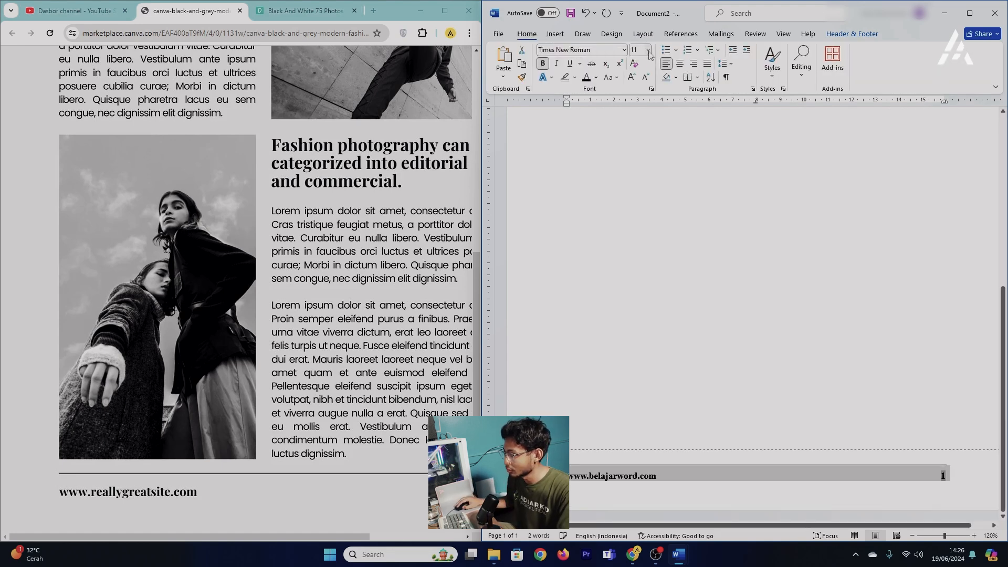
pyautogui.click(647, 50)
pyautogui.click(639, 107)
# Switch through the document views back to Print Layout and zoom out to 80% to check the header and page
pyautogui.scroll(10, 613, 215)
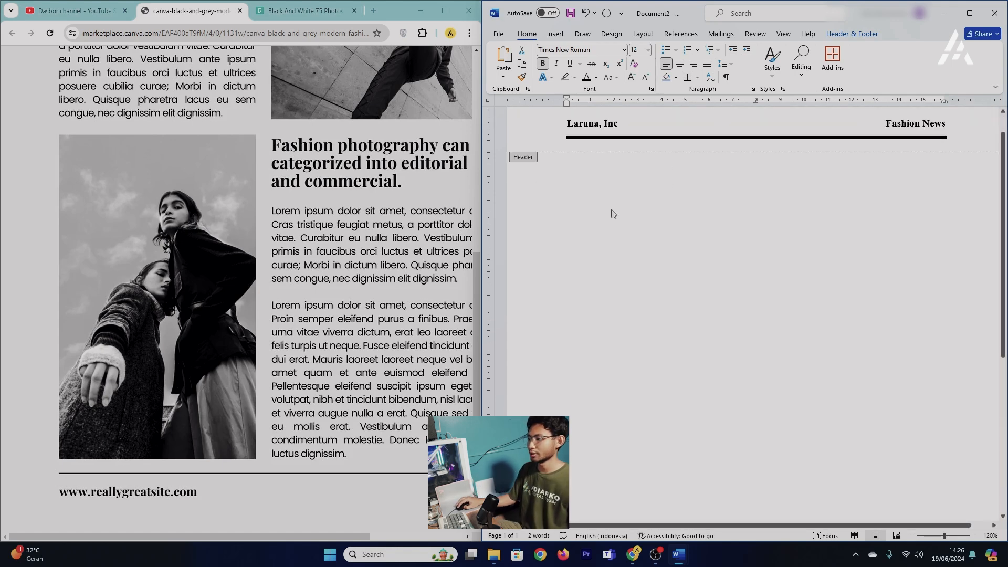
pyautogui.click(897, 535)
pyautogui.click(855, 536)
pyautogui.click(874, 536)
pyautogui.scroll(-4, 904, 511)
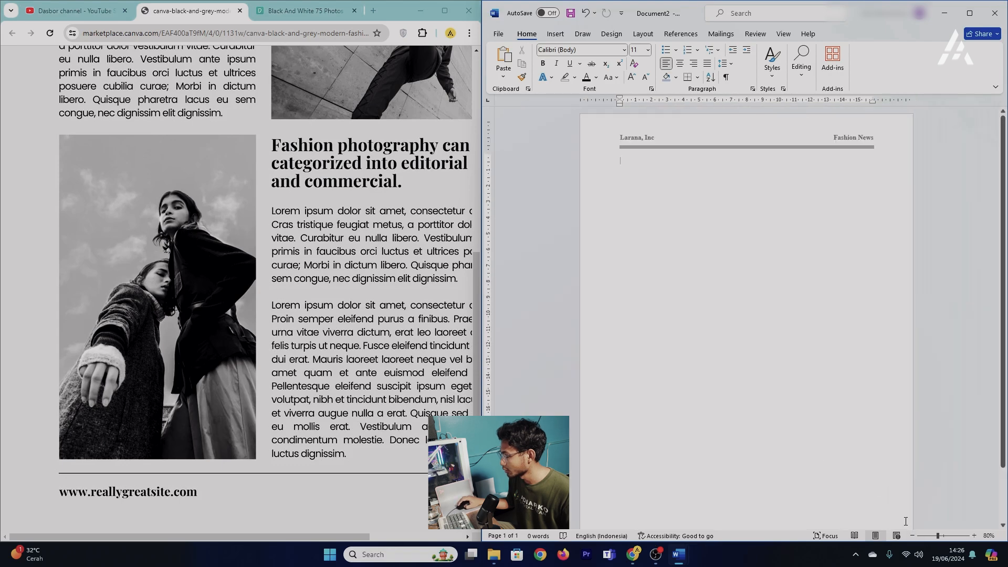
# Enter the title "Fashion Photography" on the first line of the page body
pyautogui.scroll(-2, 704, 279)
pyautogui.scroll(7, 262, 141)
pyautogui.click(192, 112)
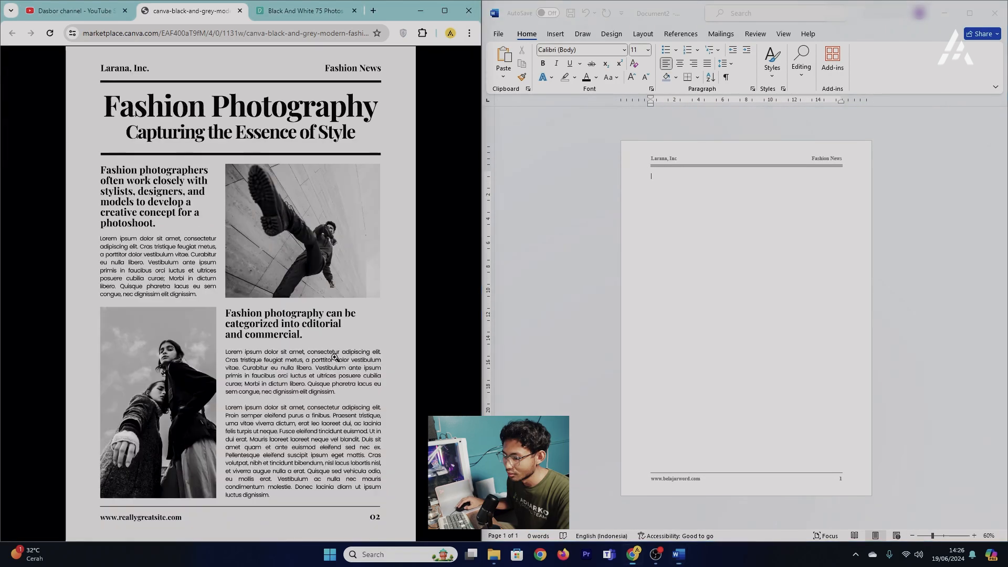
pyautogui.click(669, 184)
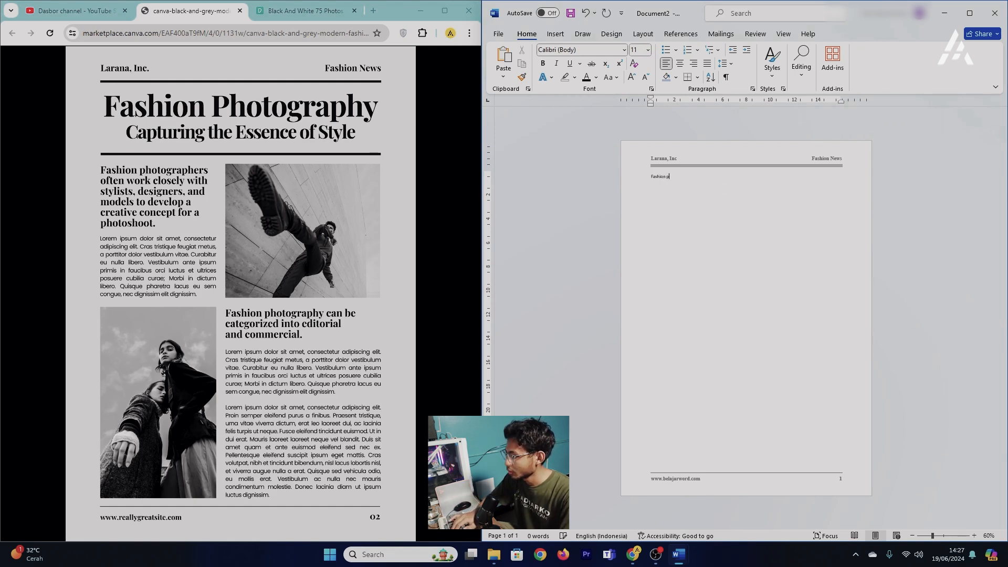
pyautogui.write('Fashion Photography')
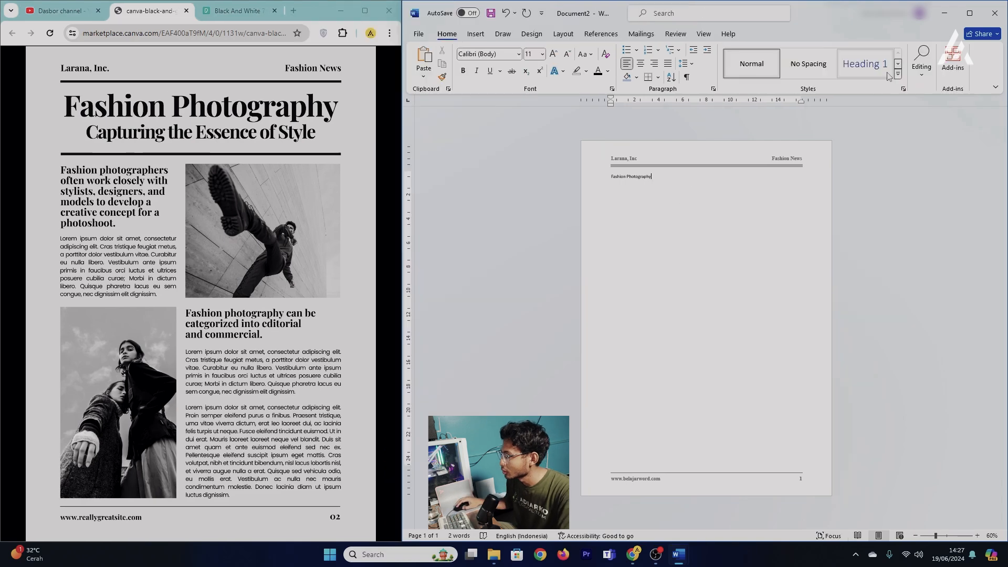
# Format the "Fashion Photography" title as Heading 1 in Times New Roman at 24 pt
pyautogui.moveTo(682, 182); pyautogui.dragTo(603, 181)
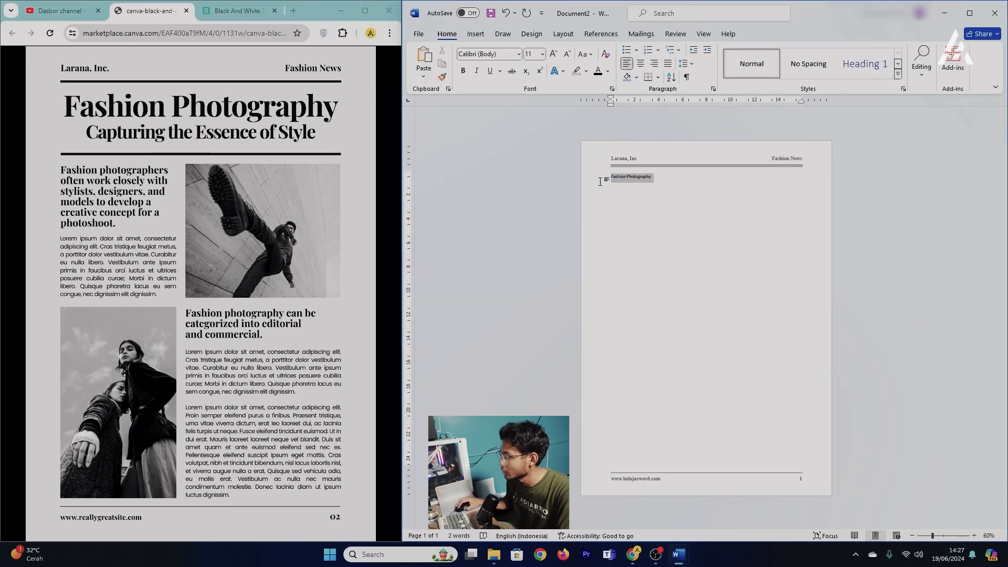
pyautogui.click(498, 56)
pyautogui.write('Times New Roman')
pyautogui.press('Return')
pyautogui.click(554, 54)
pyautogui.click(553, 54)
pyautogui.click(553, 54)
pyautogui.click(554, 55)
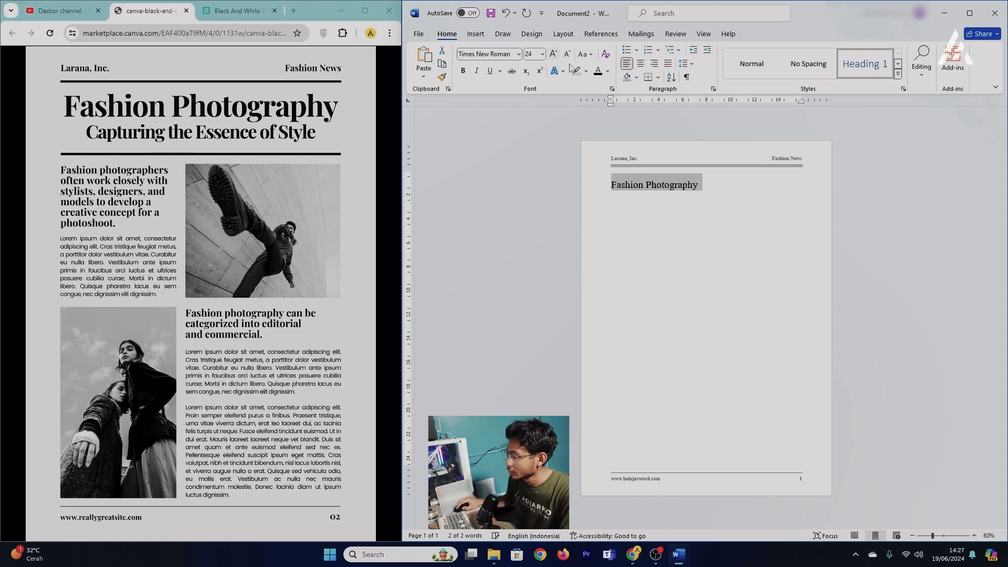
# Center the "Fashion Photography" title, enlarge it to 48 pt and make it bold
pyautogui.click(640, 64)
pyautogui.click(554, 54)
pyautogui.click(554, 54)
pyautogui.click(554, 54)
pyautogui.click(554, 54)
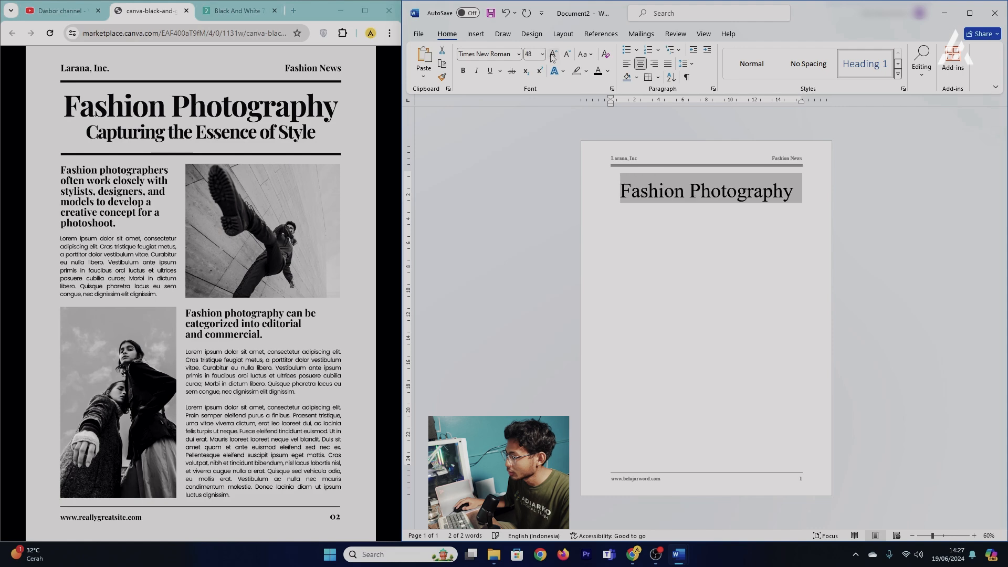
pyautogui.click(462, 70)
# Add a Heading 2 line below the title reading "Capturing the Essence of Style"
pyautogui.press('End')
pyautogui.press('Return')
pyautogui.click(898, 64)
pyautogui.click(751, 64)
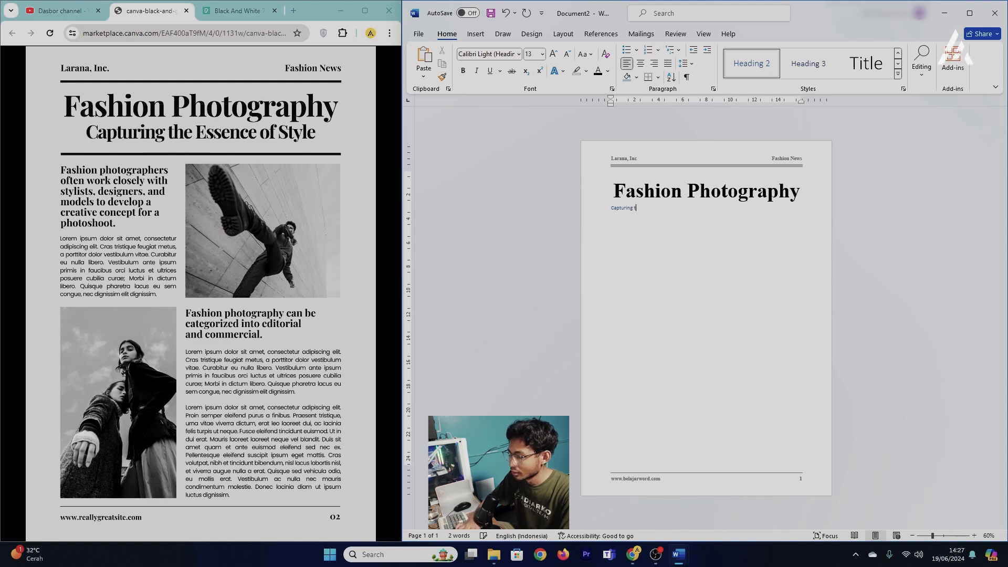
pyautogui.write('sence of Style')
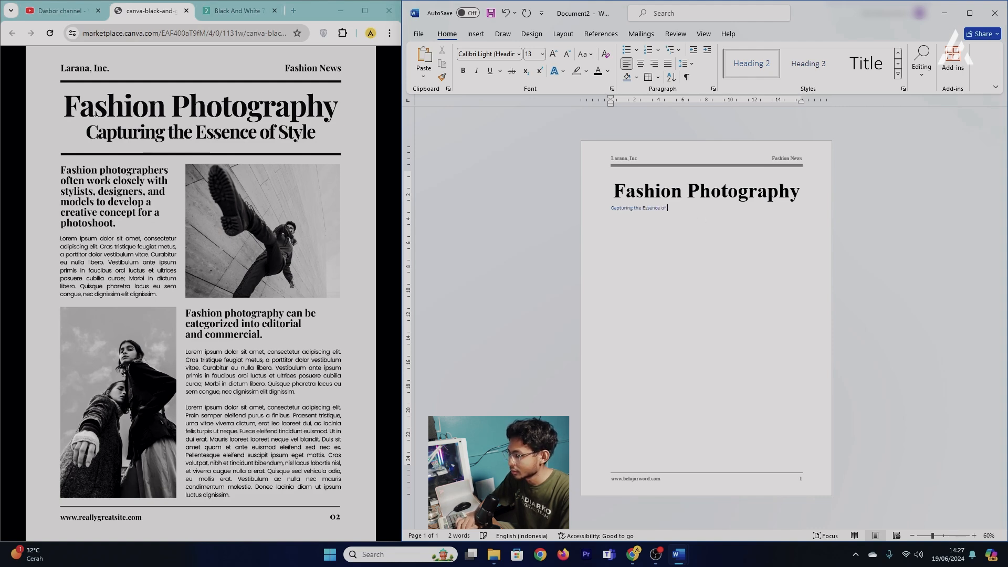
# Center the "Capturing the Essence of Style" subtitle and change its font to Times New Roman
pyautogui.hotkey('shift', 'Home')
pyautogui.click(640, 63)
pyautogui.click(488, 53)
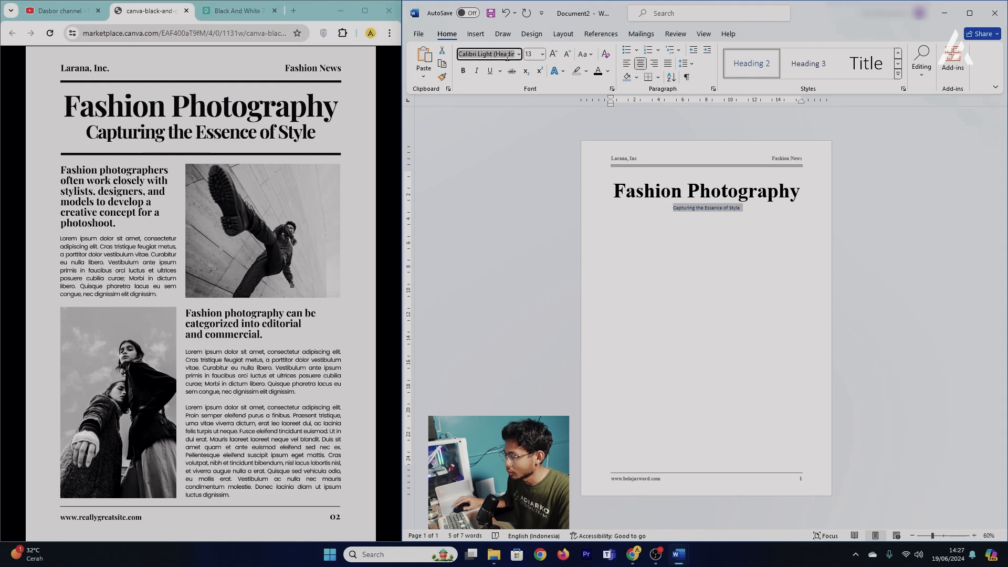
pyautogui.write('Tinmes')
pyautogui.press('BackSpace')
pyautogui.press('BackSpace')
pyautogui.press('BackSpace')
pyautogui.press('BackSpace')
pyautogui.write('mes New Roman')
pyautogui.press('Return')
# Enlarge the subtitle to 26 pt and make it bold
pyautogui.click(553, 56)
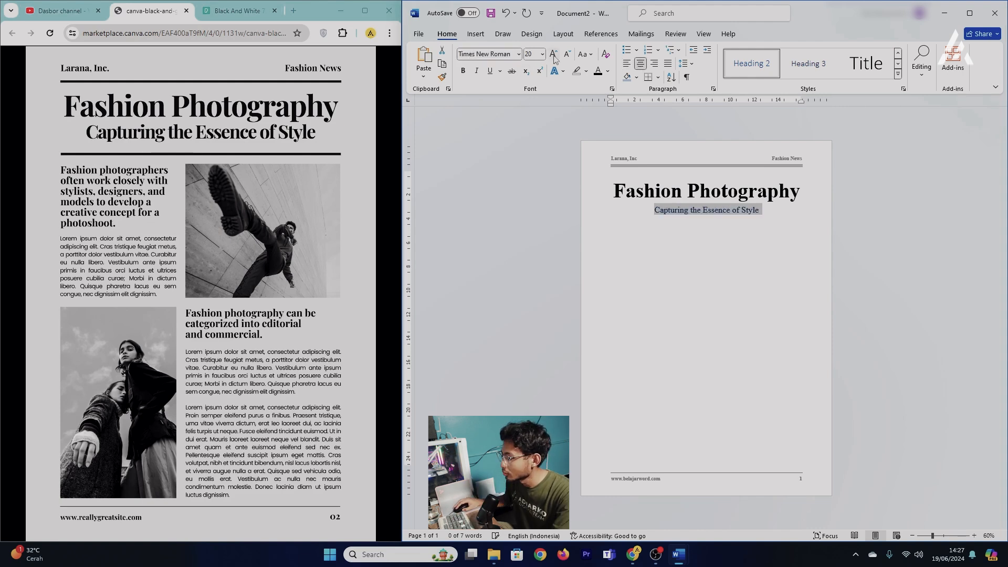
pyautogui.click(553, 56)
pyautogui.click(554, 56)
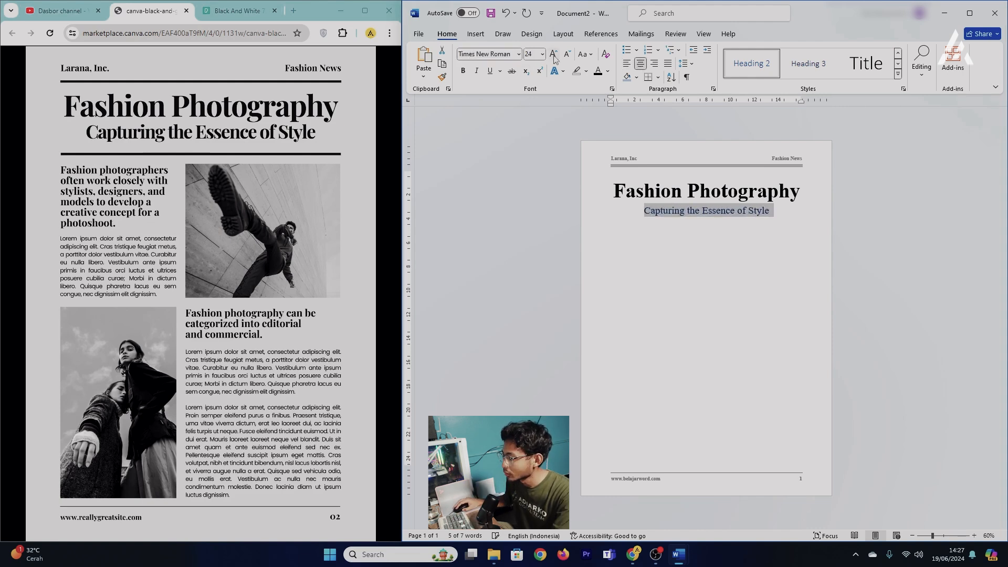
pyautogui.click(554, 56)
pyautogui.hotkey('ctrl', 'b')
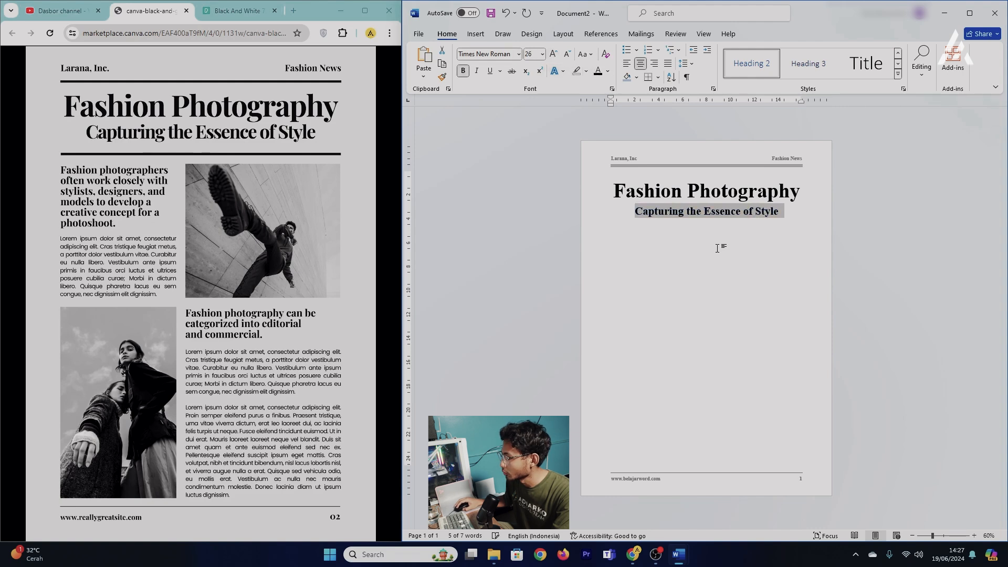
# Open Find to review the document's heading outline and close it again
pyautogui.click(724, 241)
pyautogui.click(921, 60)
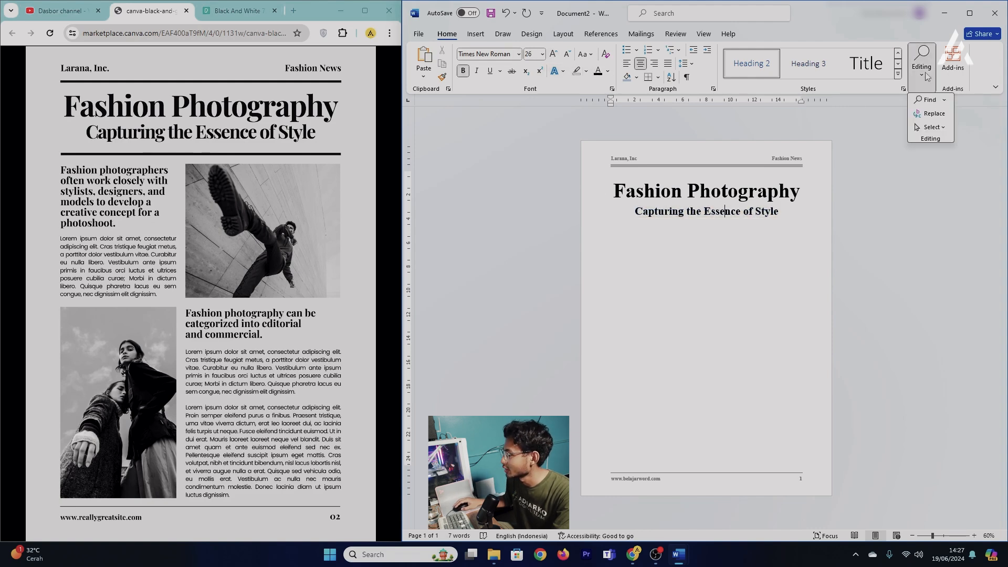
pyautogui.click(930, 102)
pyautogui.click(423, 150)
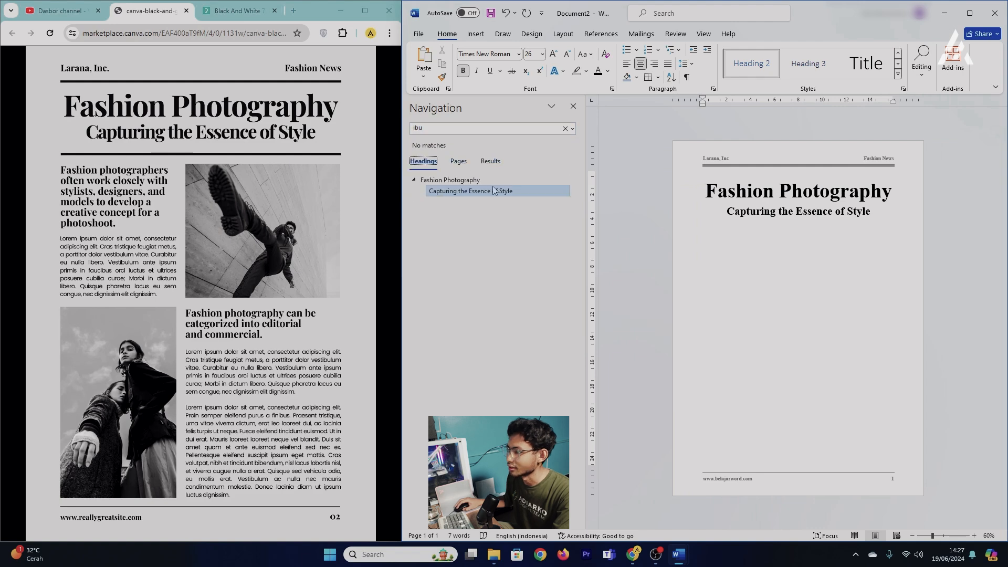
pyautogui.click(573, 106)
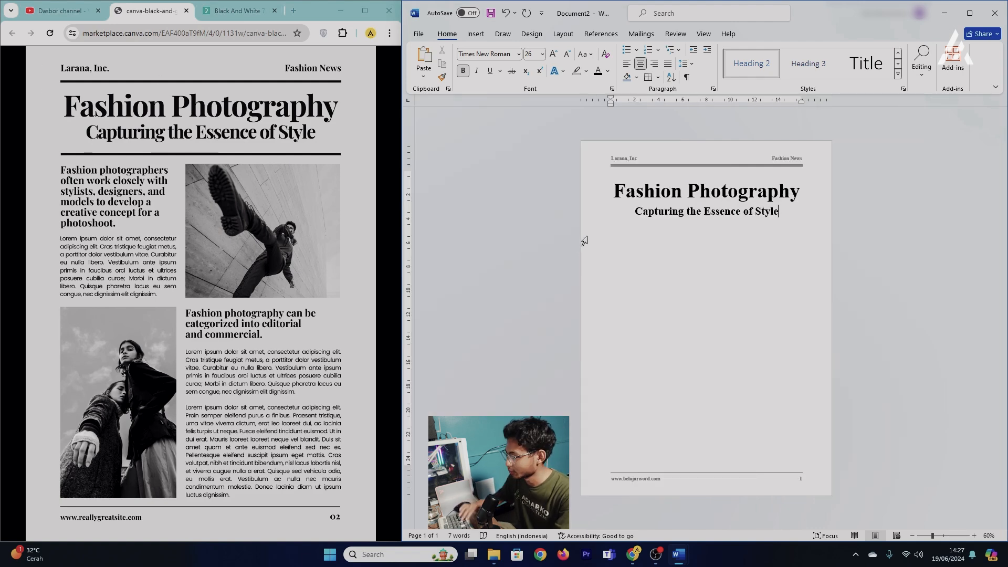
# Add a triple horizontal line across the page below the subtitle
pyautogui.press('Return')
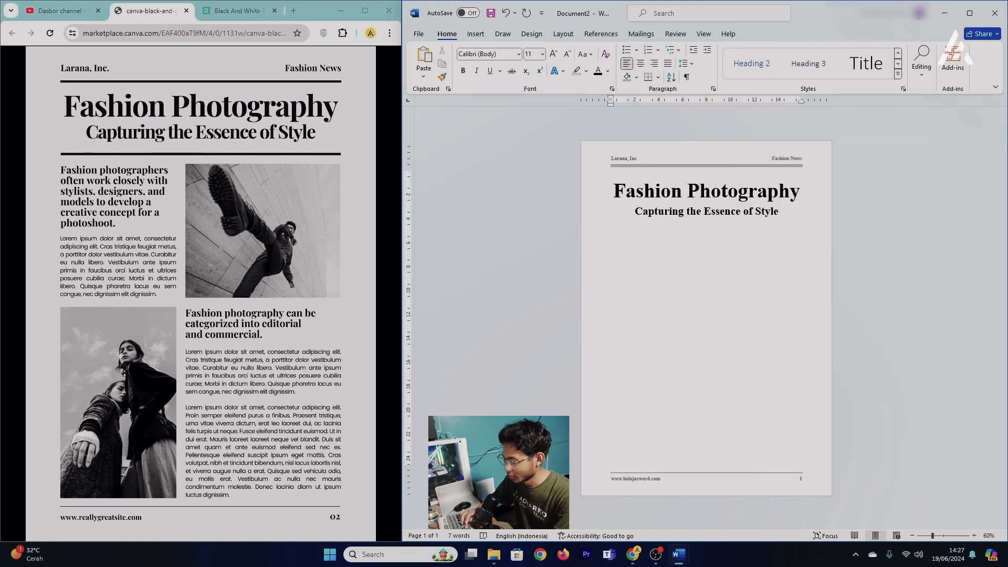
pyautogui.press('Return')
# Try a line spacing of 2.0 on the subtitle, undo it, and widen the gap between the subtitle and the line below
pyautogui.click(592, 212)
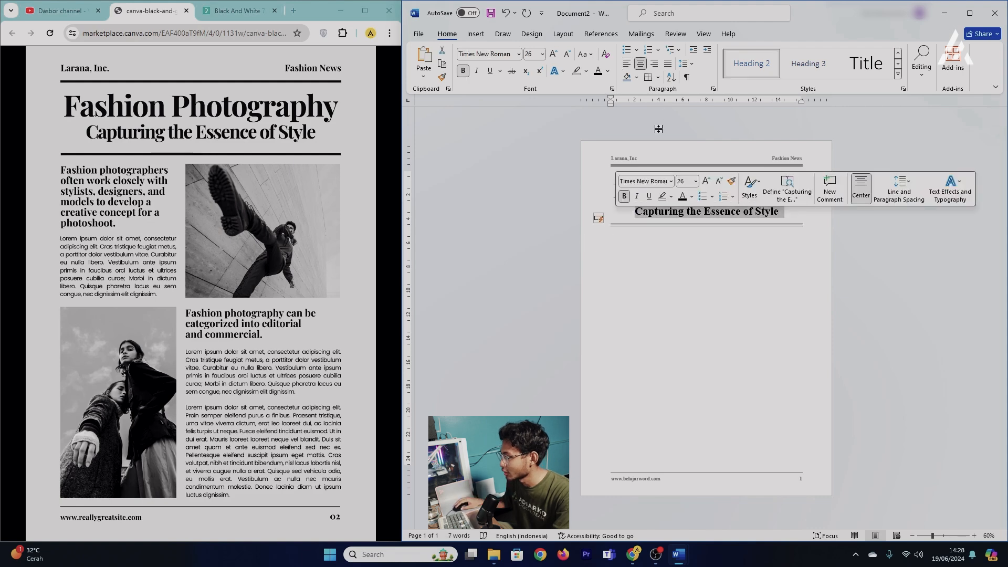
pyautogui.click(685, 64)
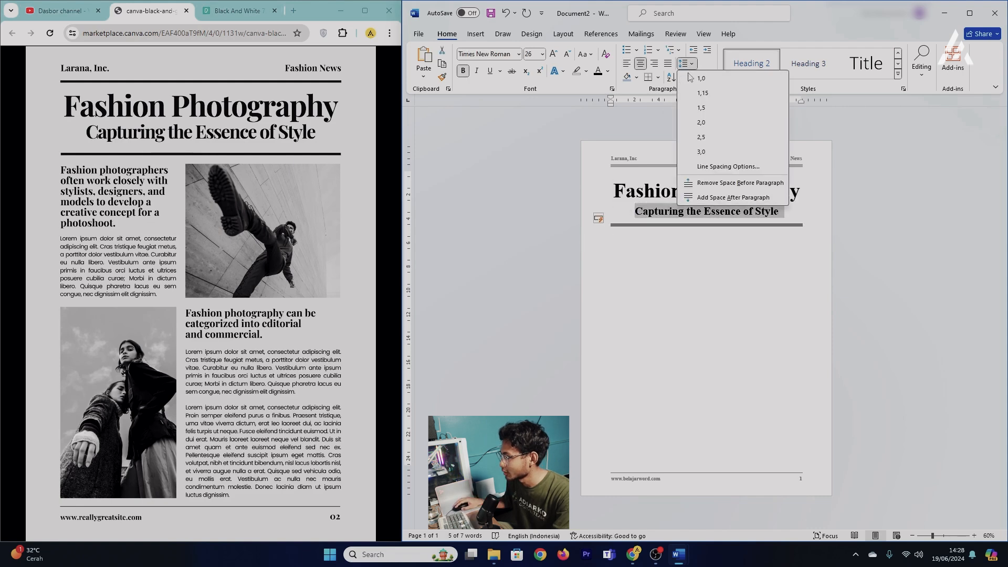
pyautogui.click(701, 122)
pyautogui.click(636, 253)
pyautogui.hotkey('ctrl', 'z')
pyautogui.click(617, 243)
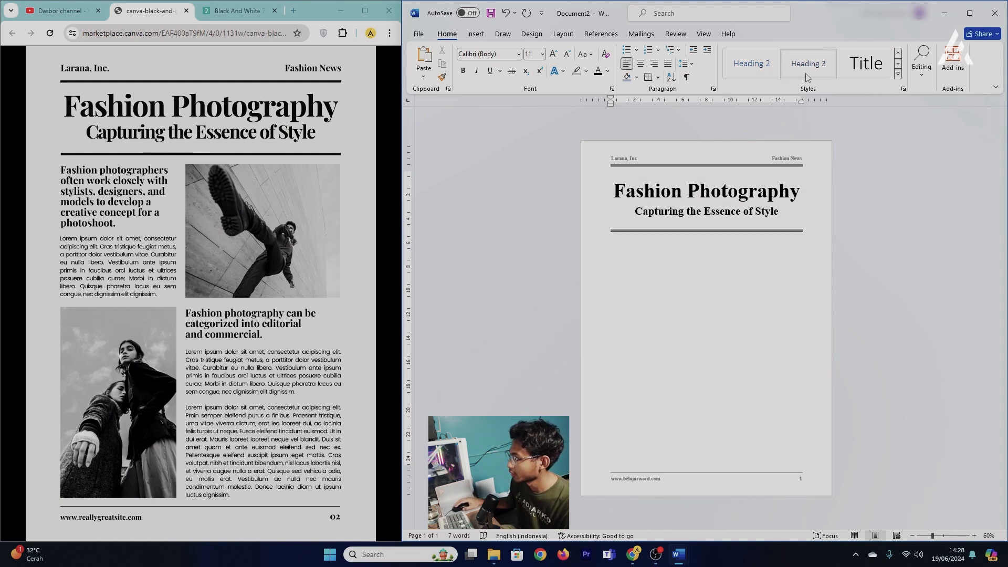
pyautogui.write('Fashion photro')
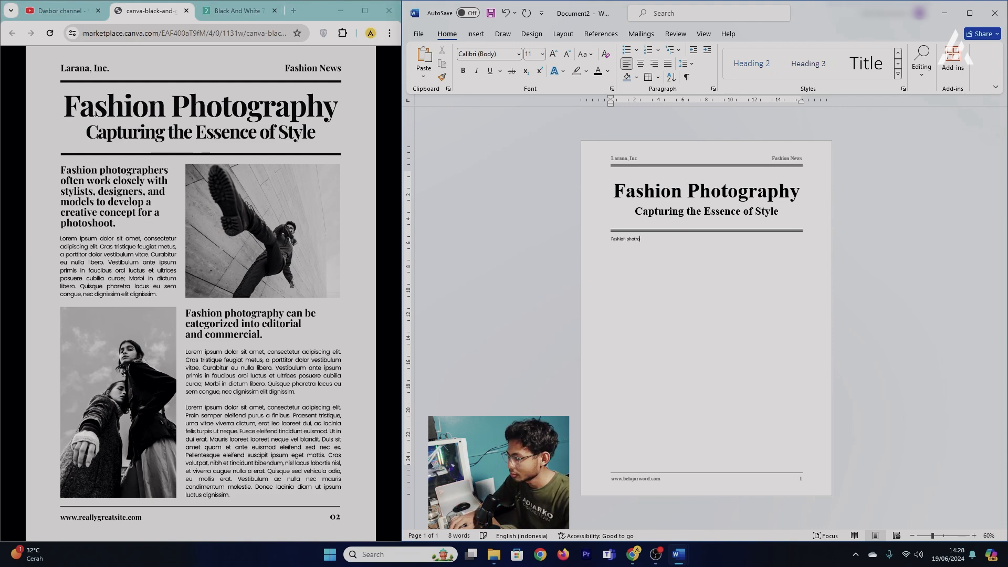
pyautogui.press('BackSpace')
pyautogui.press('BackSpace')
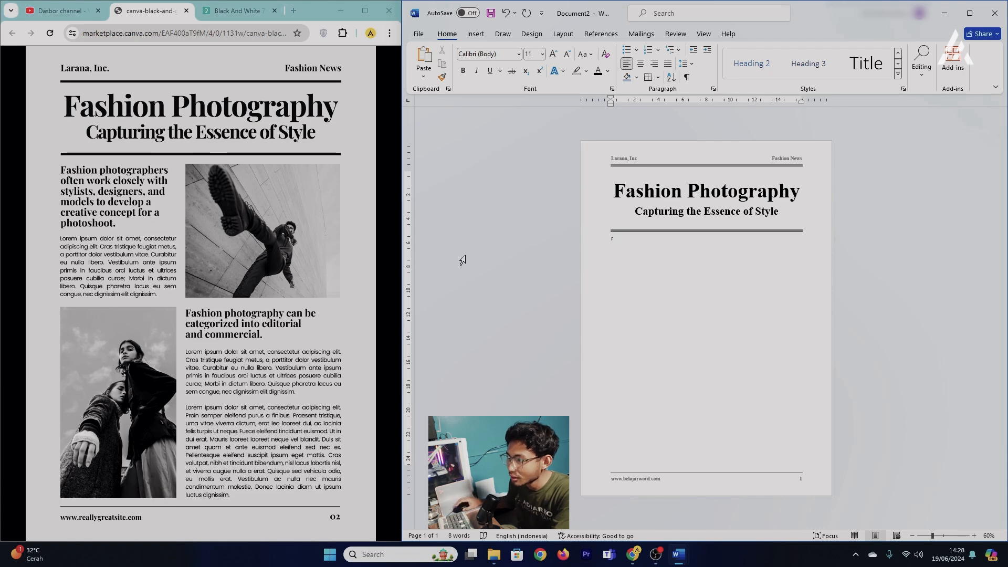
# Insert a table with two columns and one row below the triple line and remove the leftover line above it
pyautogui.click(476, 34)
pyautogui.click(486, 61)
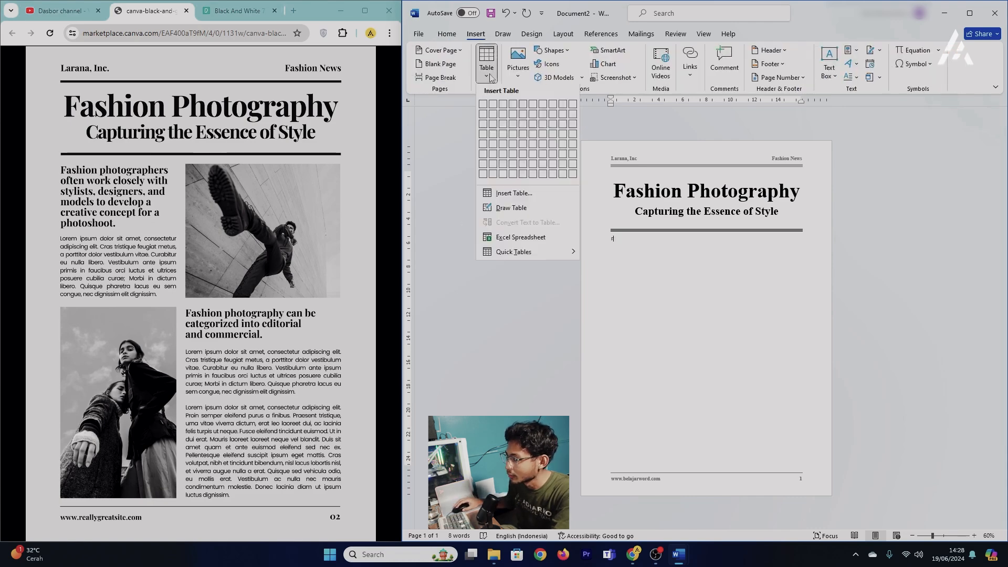
pyautogui.click(493, 108)
pyautogui.click(612, 239)
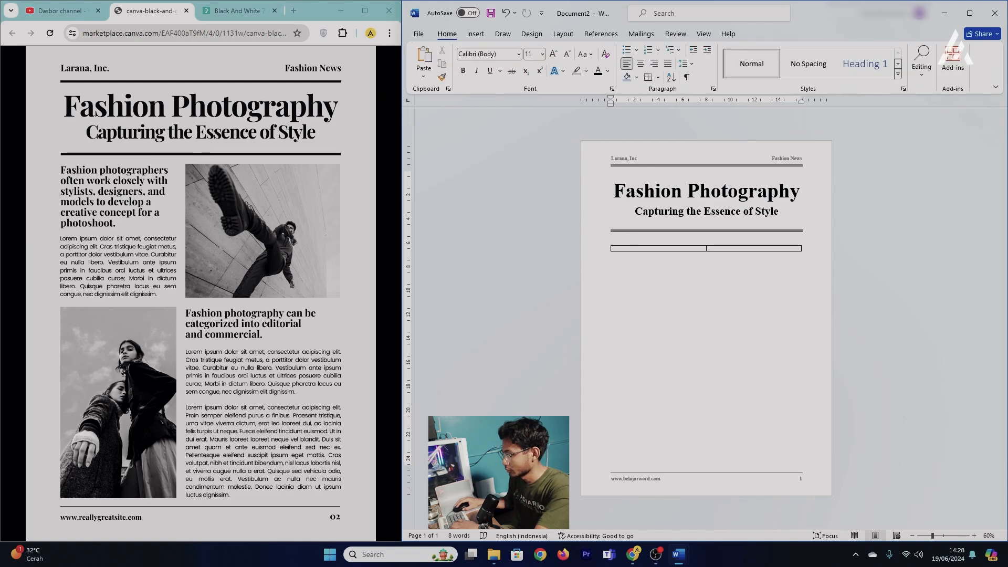
pyautogui.press('Delete')
# Enter "Fashion photographers often work closely with stylists, designers, and models to develop a creative concept for a photoshoot." in the table's first cell
pyautogui.write('Fashion photographers often work closel')
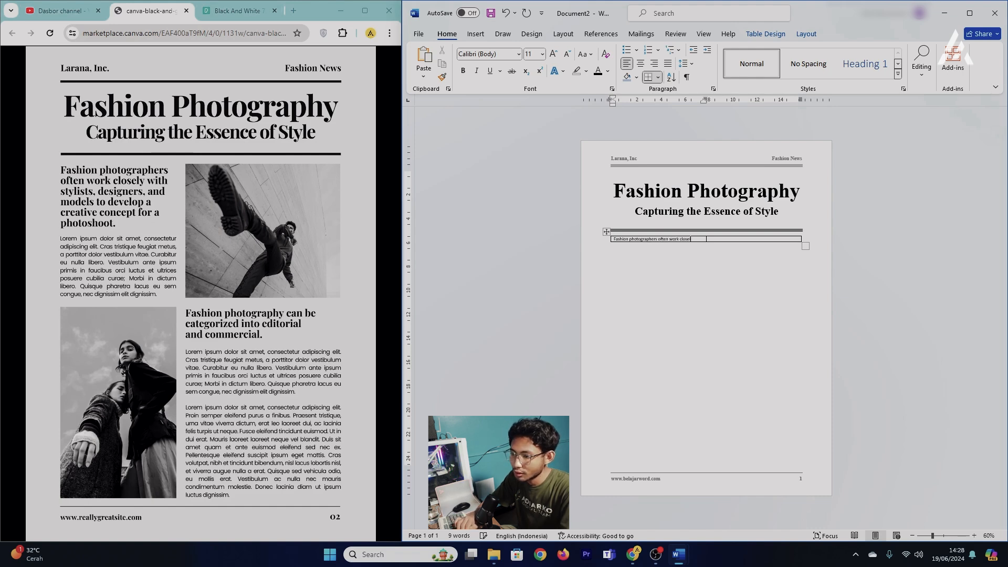
pyautogui.write('h stylists, designers, and models to develop a')
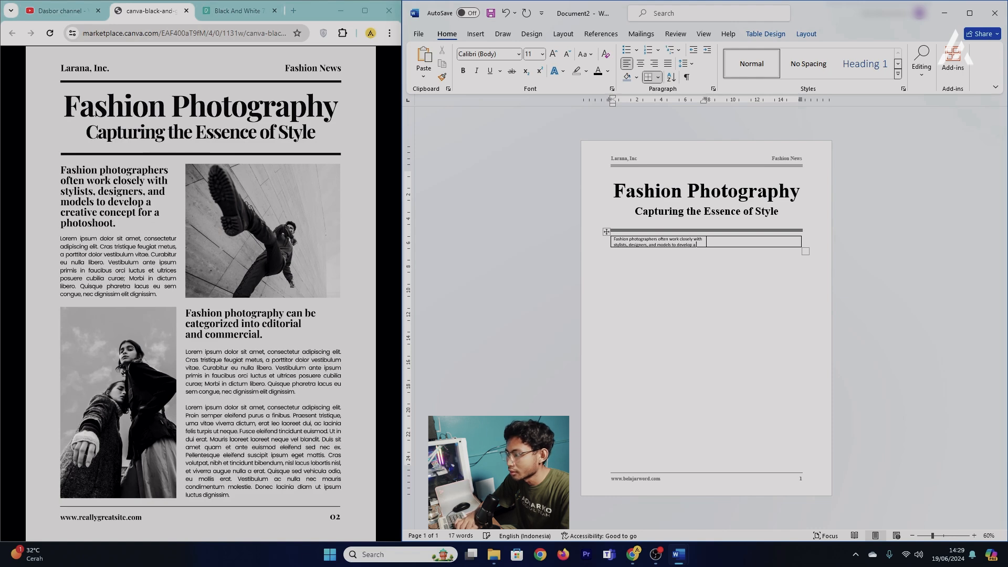
pyautogui.write('tive concept for a pho')
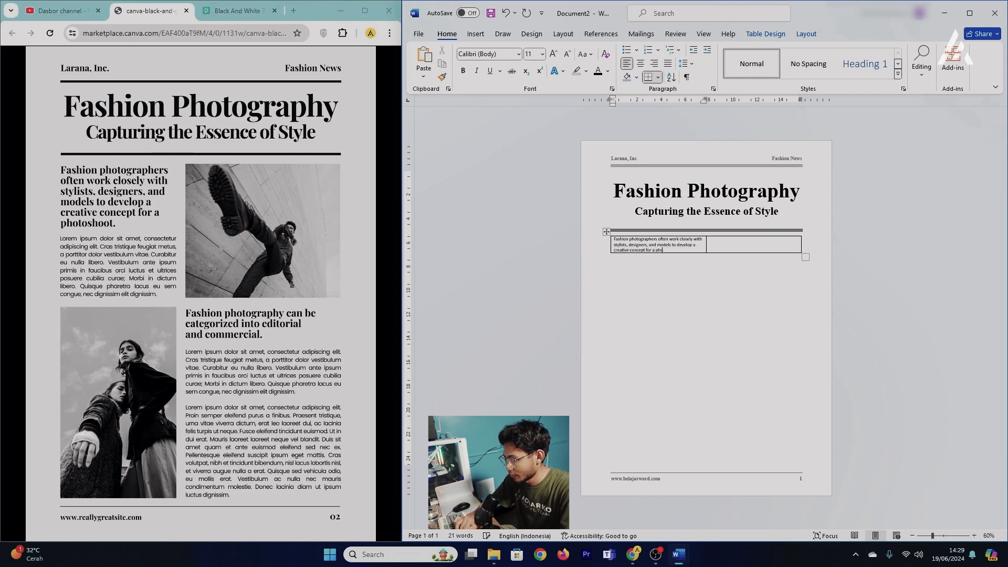
pyautogui.write('toshoot.')
# Generate a placeholder paragraph below the first cell's heading text with =Lorem(1, 4)
pyautogui.press('Return')
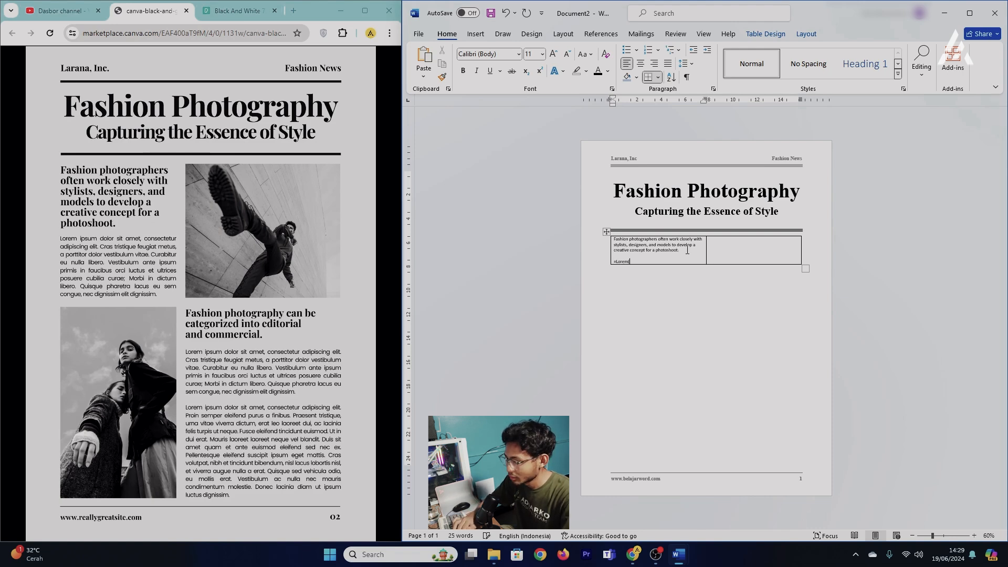
pyautogui.write('=Lorem(1, ')
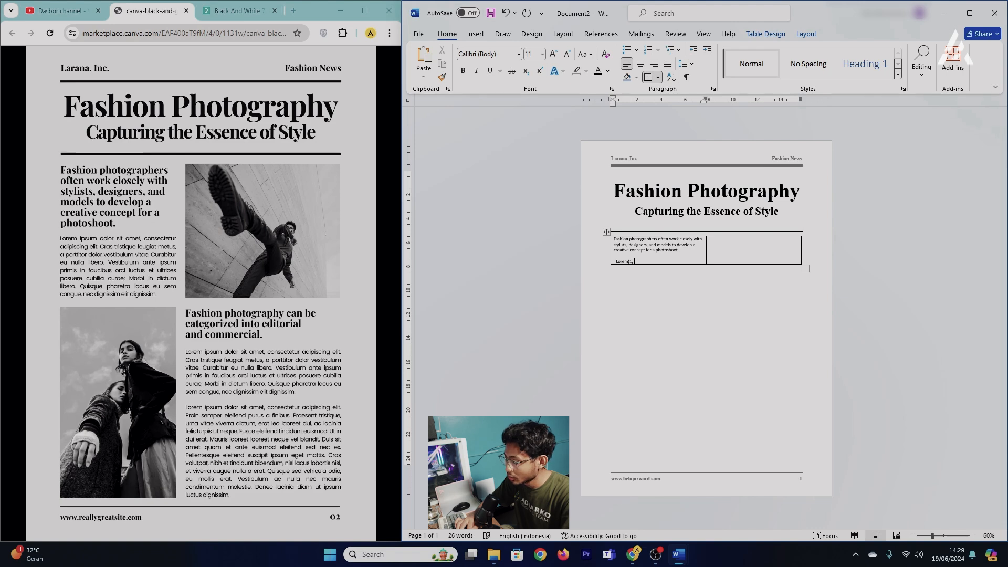
pyautogui.write('4)')
pyautogui.press('Return')
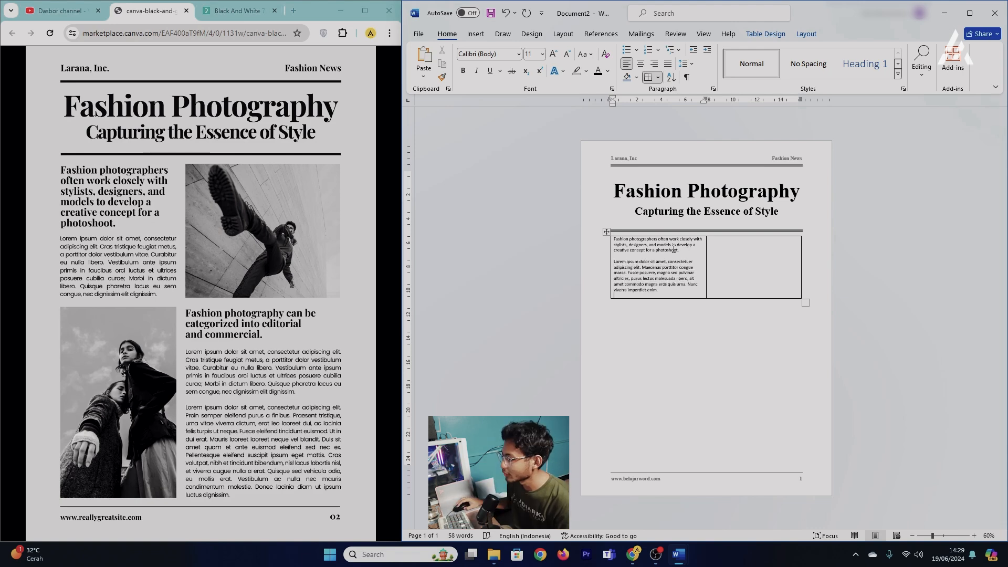
# Format the first cell's "Fashion photographers…" text as Heading 3 in Times New Roman at 16 pt
pyautogui.tripleClick(687, 249)
pyautogui.click(897, 64)
pyautogui.click(811, 65)
pyautogui.click(486, 54)
pyautogui.write('Ti')
pyautogui.press('Return')
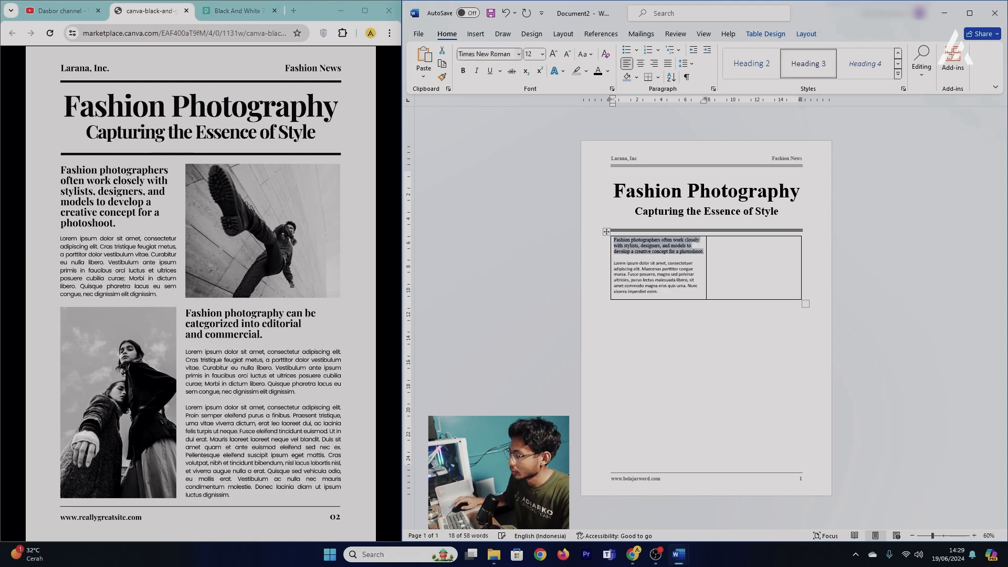
pyautogui.click(554, 55)
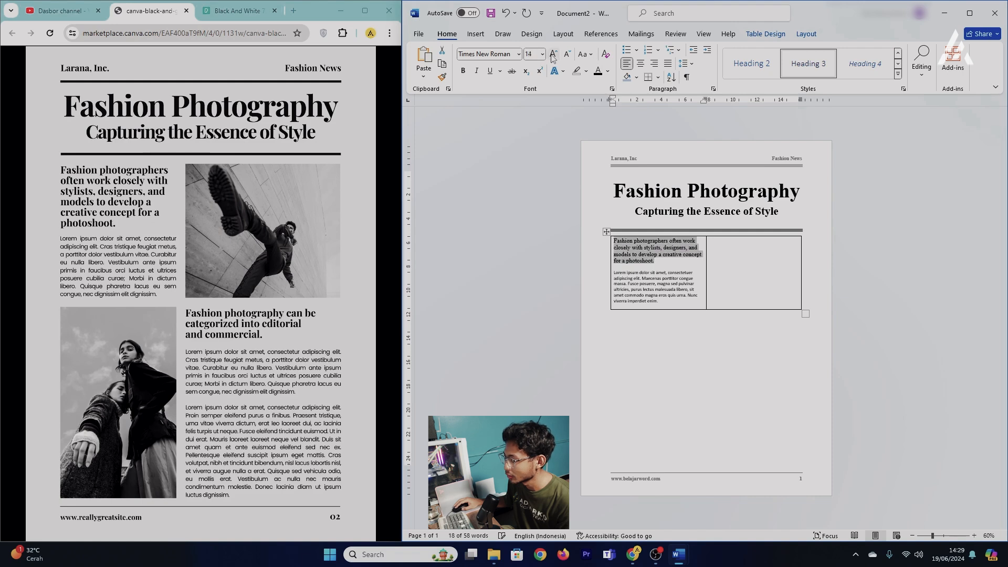
pyautogui.click(553, 55)
# Change the font of the lorem ipsum paragraph in the first cell to Times New Roman
pyautogui.moveTo(668, 312); pyautogui.dragTo(597, 288)
pyautogui.click(485, 55)
pyautogui.write('Times')
pyautogui.press('Return')
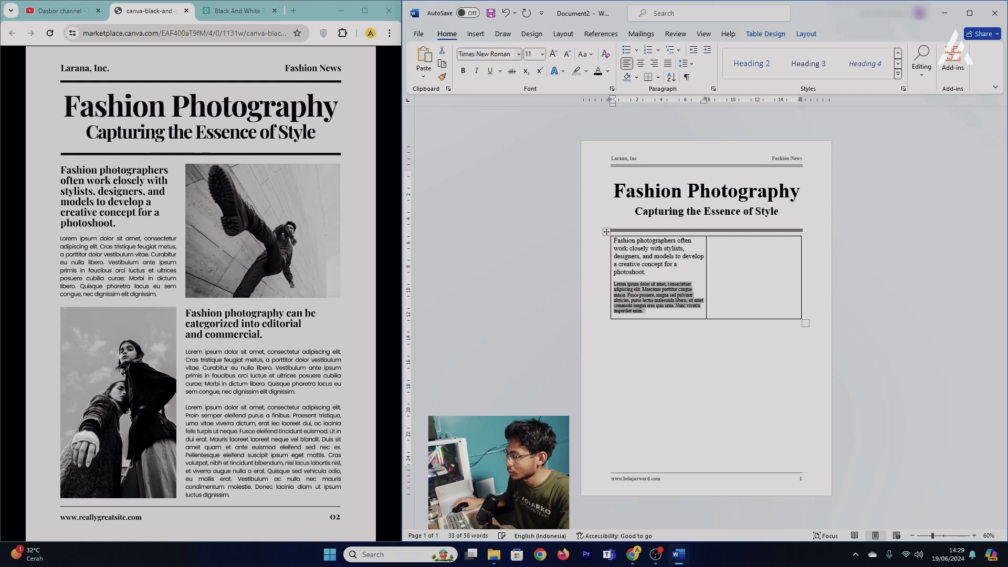
# Make the first cell's heading bold and set its lorem ipsum paragraph to 12 pt
pyautogui.moveTo(651, 272); pyautogui.dragTo(613, 240)
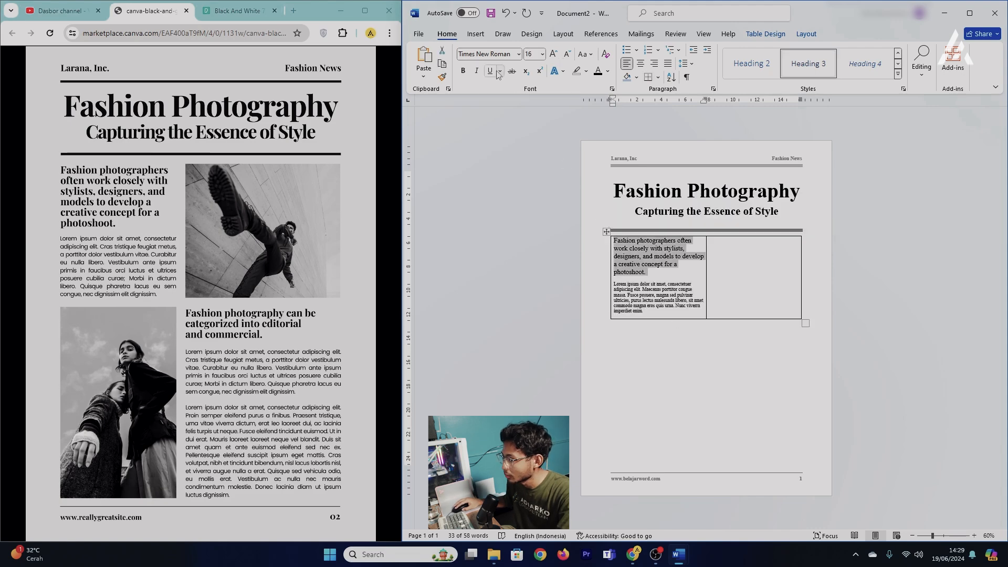
pyautogui.click(463, 71)
pyautogui.moveTo(650, 311); pyautogui.dragTo(613, 284)
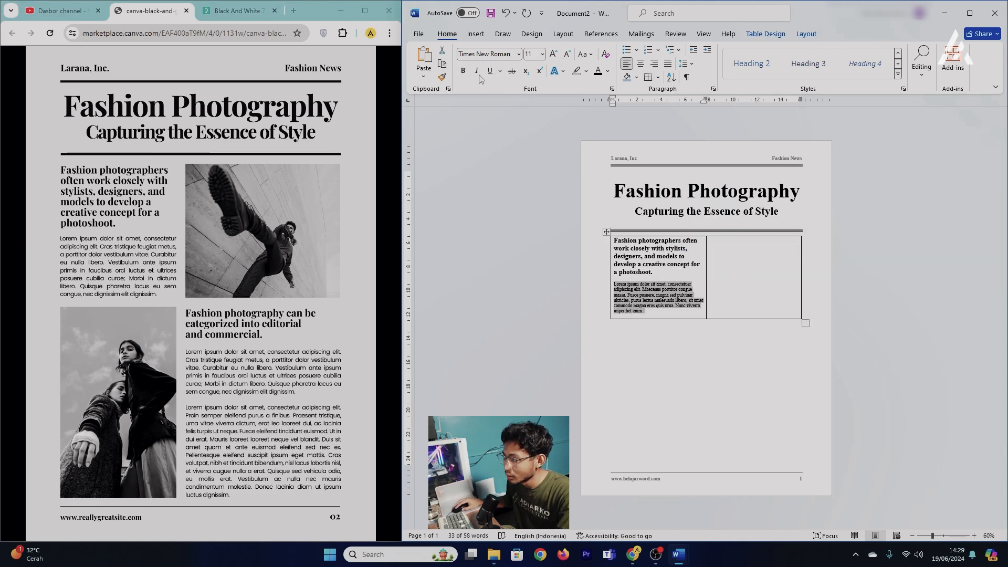
pyautogui.click(554, 54)
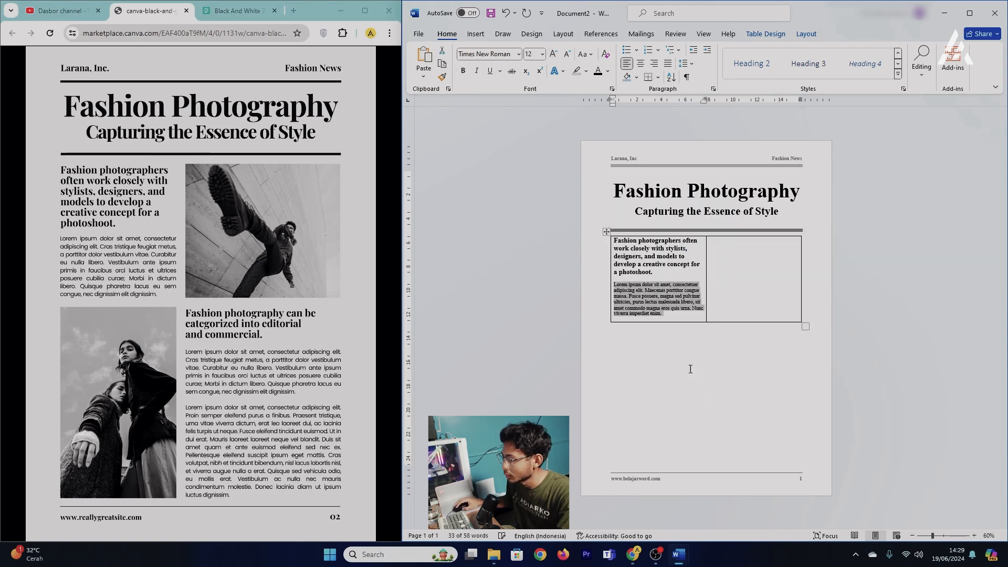
# Add a blank line below the first cell's paragraph and open the underwater diving woman photo from the Pexels black-and-white collection in the browser
pyautogui.click(673, 314)
pyautogui.press('Return')
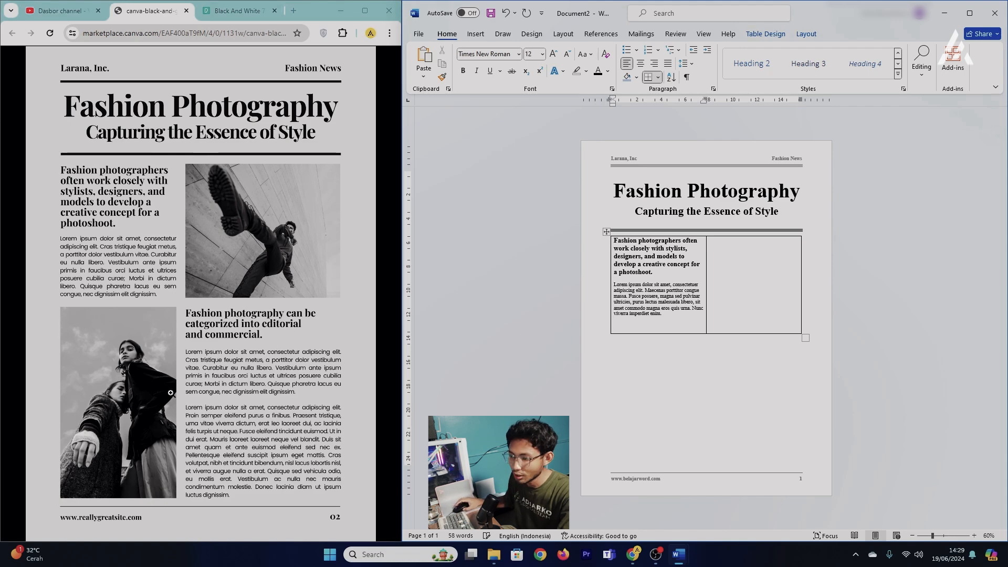
pyautogui.click(237, 10)
pyautogui.scroll(3, 196, 180)
pyautogui.scroll(-10, 137, 193)
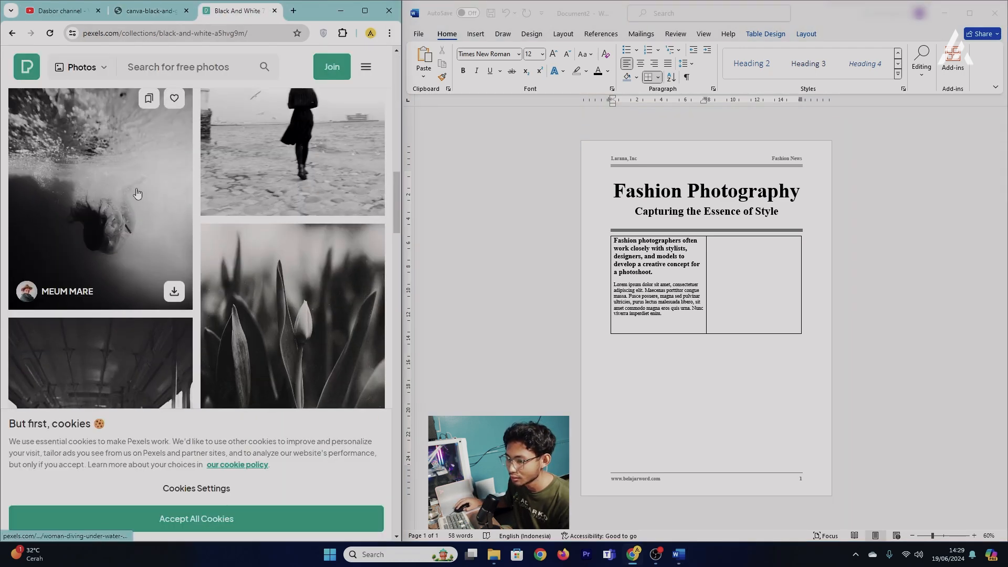
pyautogui.click(137, 193)
# Try to copy the underwater photo from Pexels and paste it below the first cell's paragraph in Word
pyautogui.rightClick(214, 202)
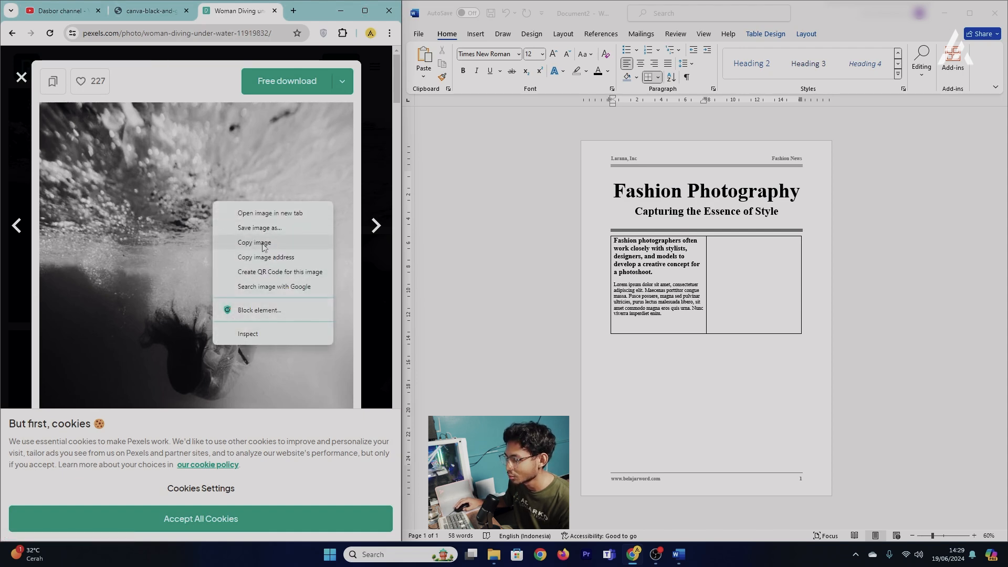
pyautogui.click(262, 243)
pyautogui.rightClick(644, 330)
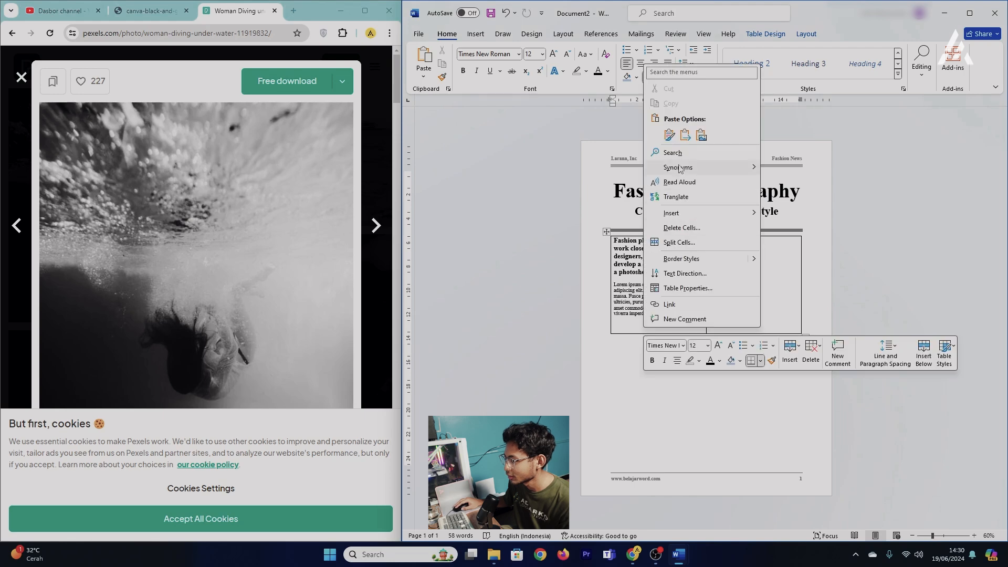
pyautogui.click(622, 330)
pyautogui.hotkey('ctrl', 'v')
pyautogui.hotkey('ctrl', 'z')
# Download the underwater diving woman photo from its Pexels page in the browser
pyautogui.rightClick(303, 241)
pyautogui.click(300, 93)
pyautogui.click(299, 94)
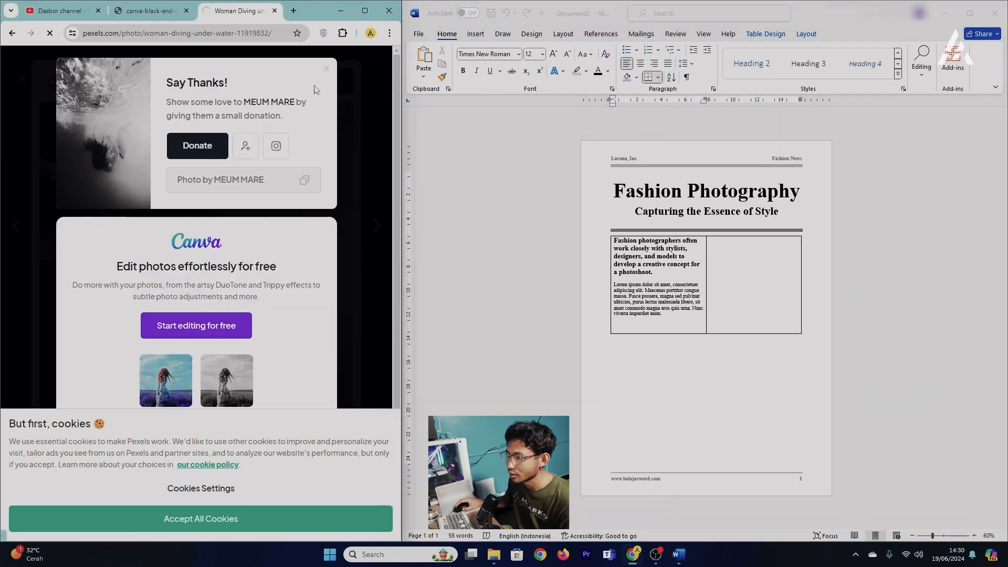
# Insert the downloaded underwater photo from this device below the first cell's paragraph in Word and shrink it to fit the column
pyautogui.click(634, 322)
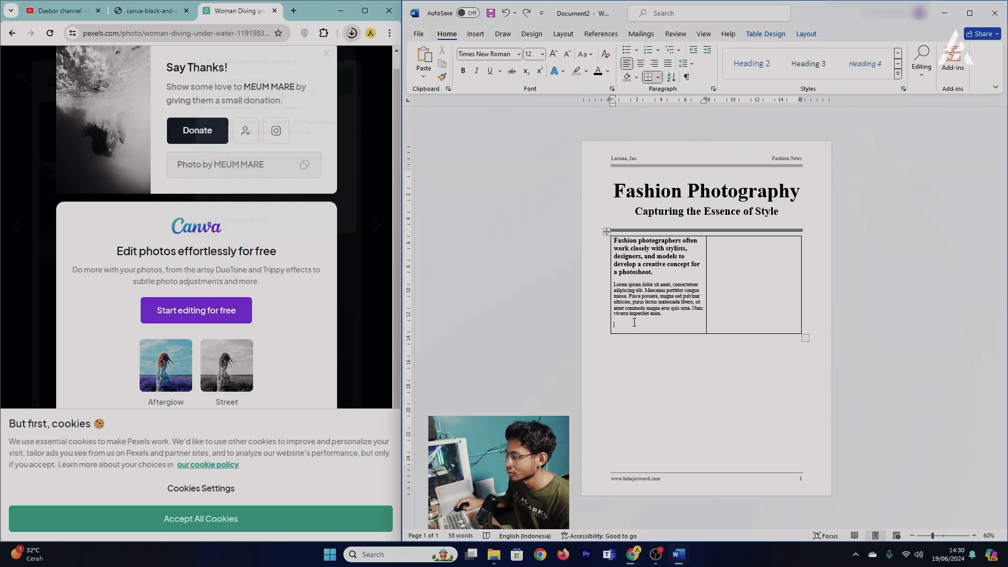
pyautogui.click(475, 33)
pyautogui.click(517, 62)
pyautogui.click(538, 108)
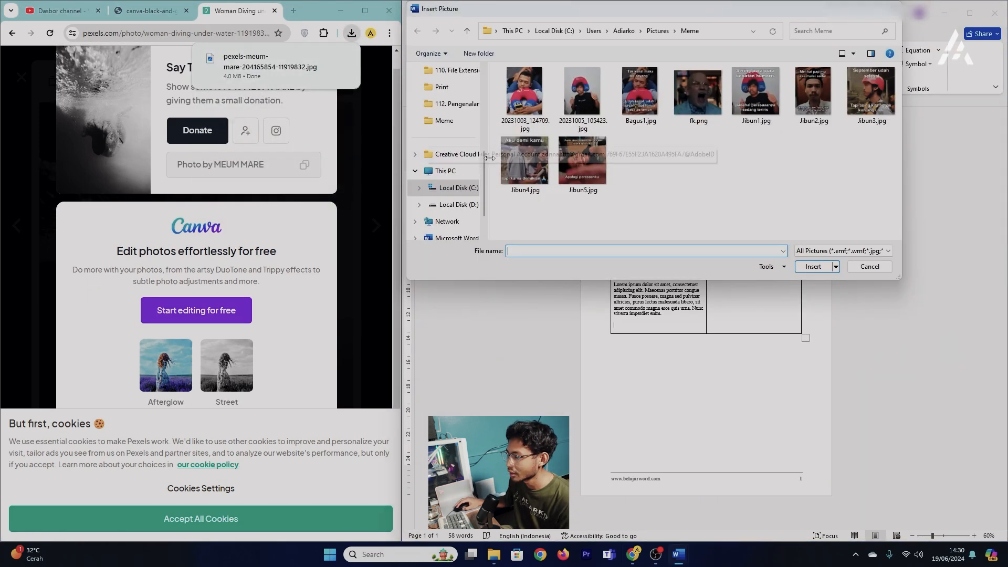
pyautogui.click(448, 156)
pyautogui.doubleClick(525, 117)
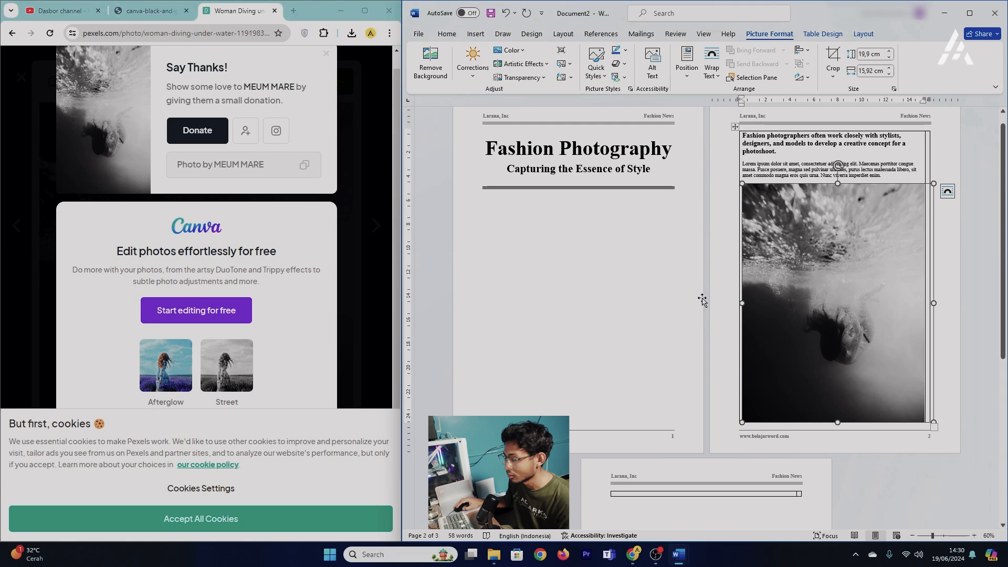
pyautogui.click(150, 11)
pyautogui.moveTo(933, 422); pyautogui.dragTo(815, 268)
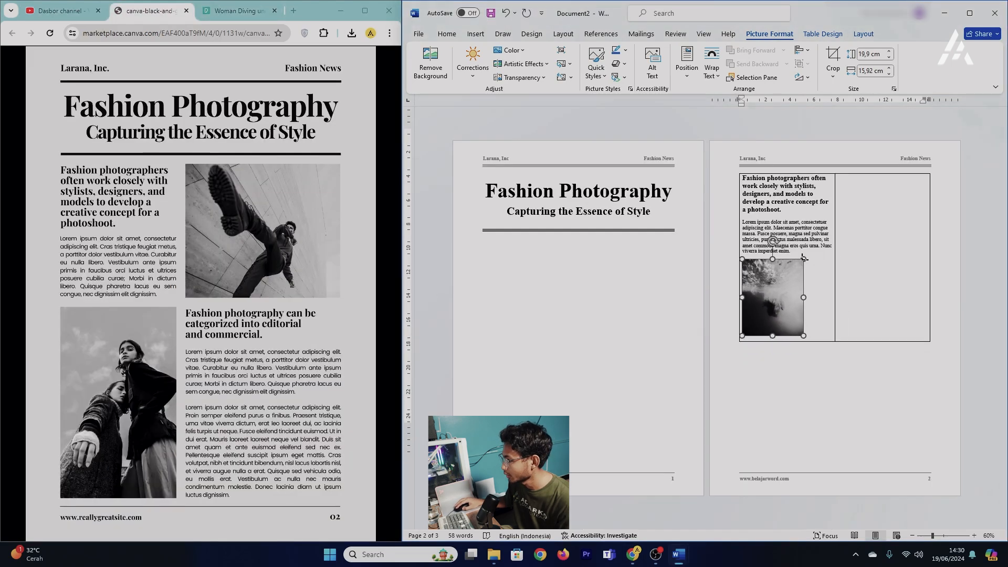
# Generate a one-sentence placeholder paragraph above the underwater photo with =Lorem(1,1)
pyautogui.click(680, 315)
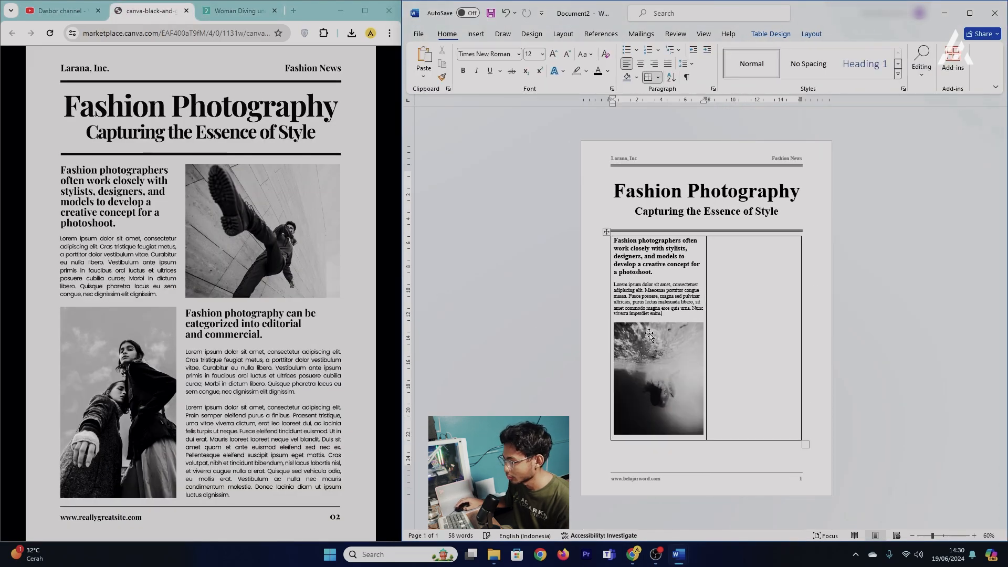
pyautogui.press('Return')
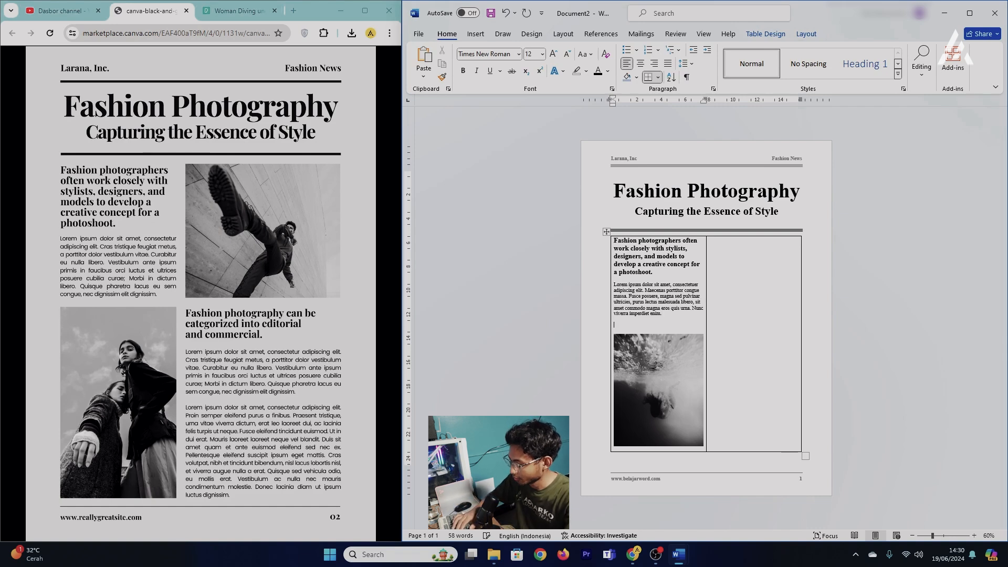
pyautogui.write('=Lorem')
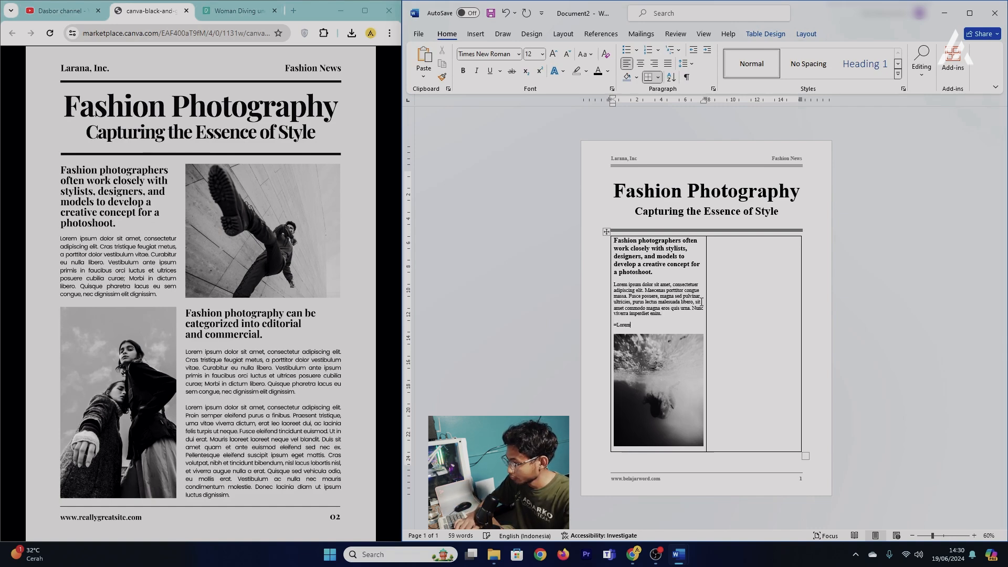
pyautogui.write('(1,')
pyautogui.write('1)')
pyautogui.press('Return')
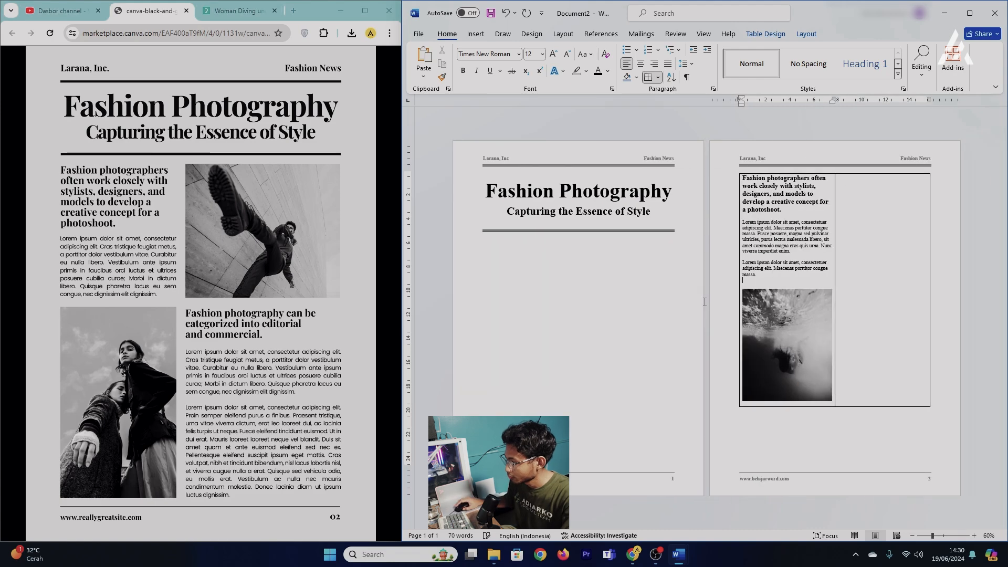
# Resize the underwater photo so the table fits on the first page, and remove the blank line above the photo
pyautogui.click(831, 400)
pyautogui.moveTo(831, 399); pyautogui.dragTo(821, 387)
pyautogui.click(638, 346)
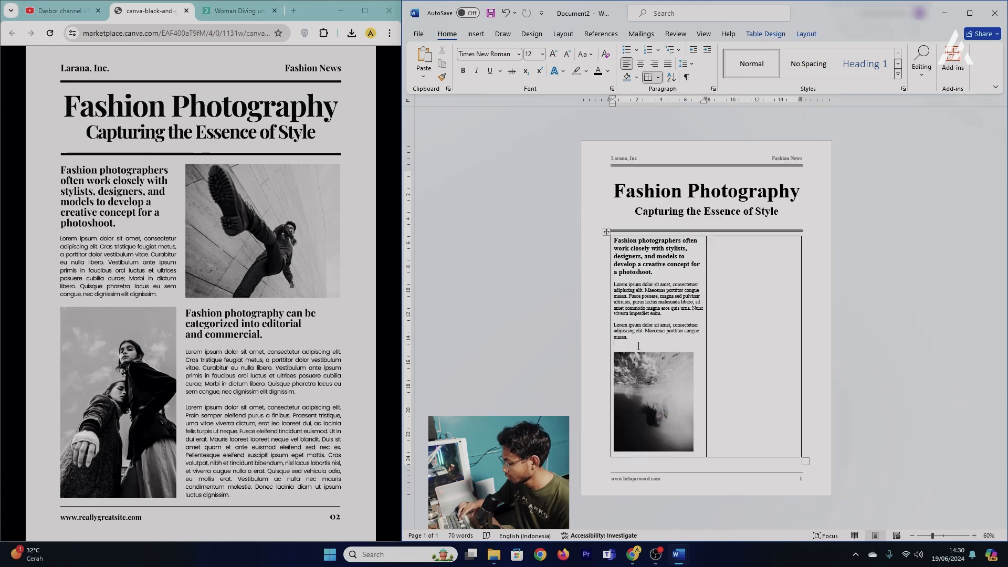
pyautogui.press('BackSpace')
pyautogui.click(672, 409)
pyautogui.moveTo(694, 446); pyautogui.dragTo(700, 454)
pyautogui.click(742, 364)
# Justify the two lorem ipsum paragraphs in the first cell
pyautogui.moveTo(628, 337); pyautogui.dragTo(613, 284)
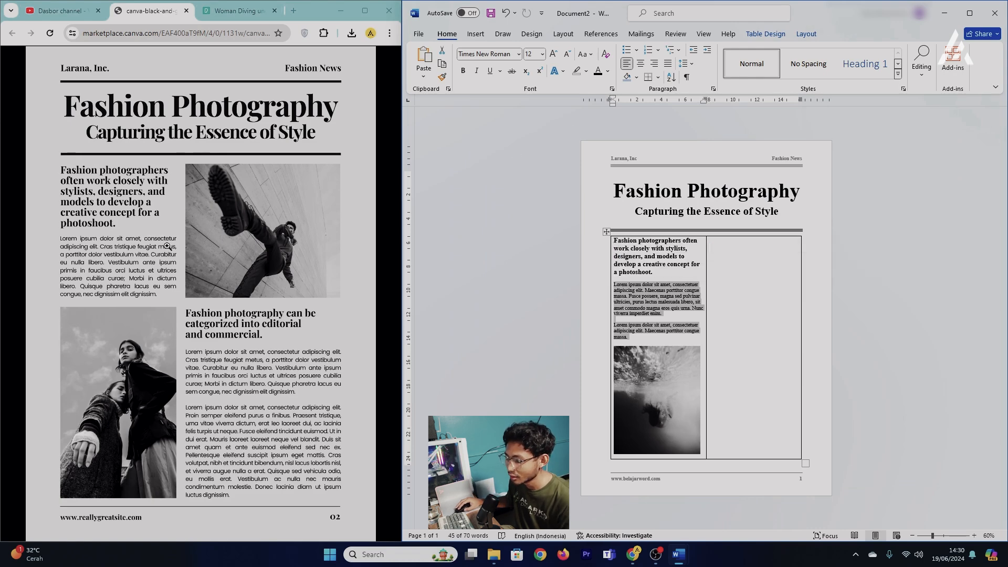
pyautogui.click(667, 65)
pyautogui.click(733, 251)
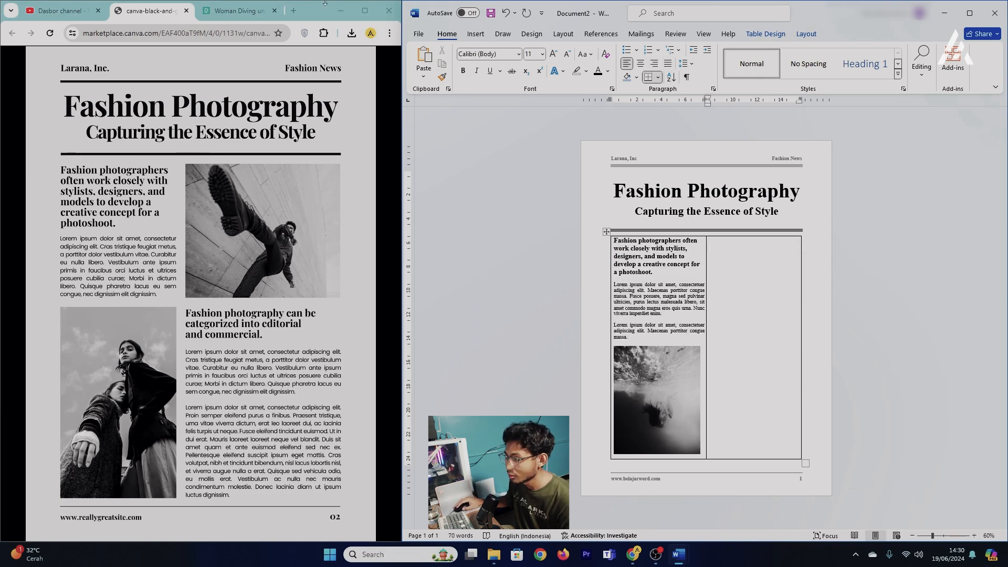
# Copy the grayscale cat photo from the Pexels collection in the browser and paste it into the second table cell in Word
pyautogui.click(239, 12)
pyautogui.scroll(10, 358, 160)
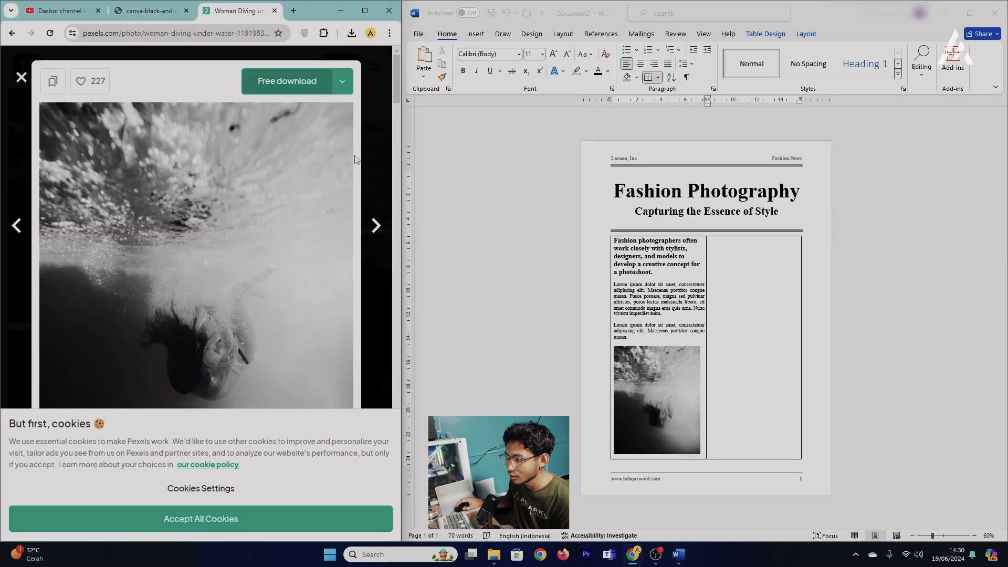
pyautogui.click(21, 78)
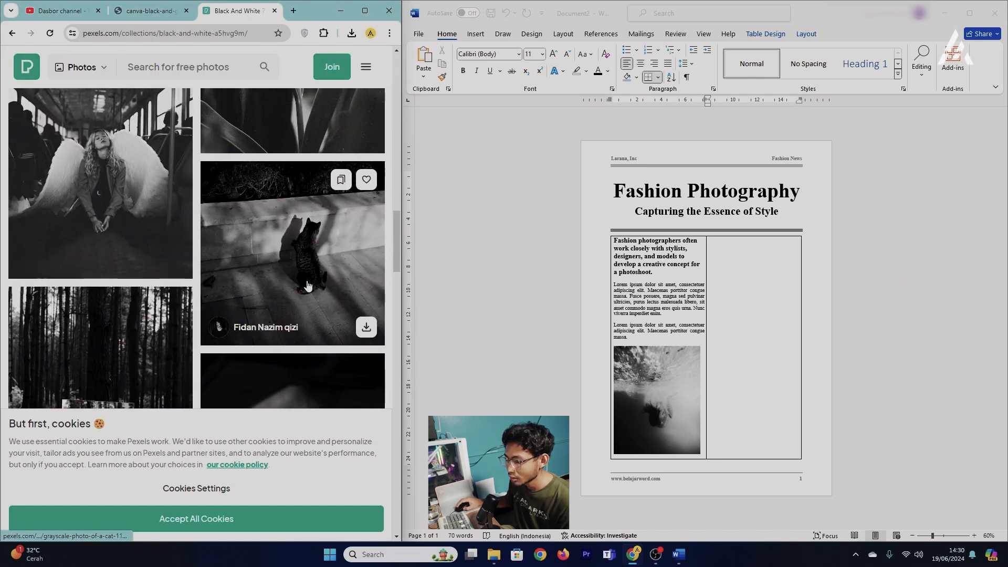
pyautogui.click(308, 285)
pyautogui.click(715, 246)
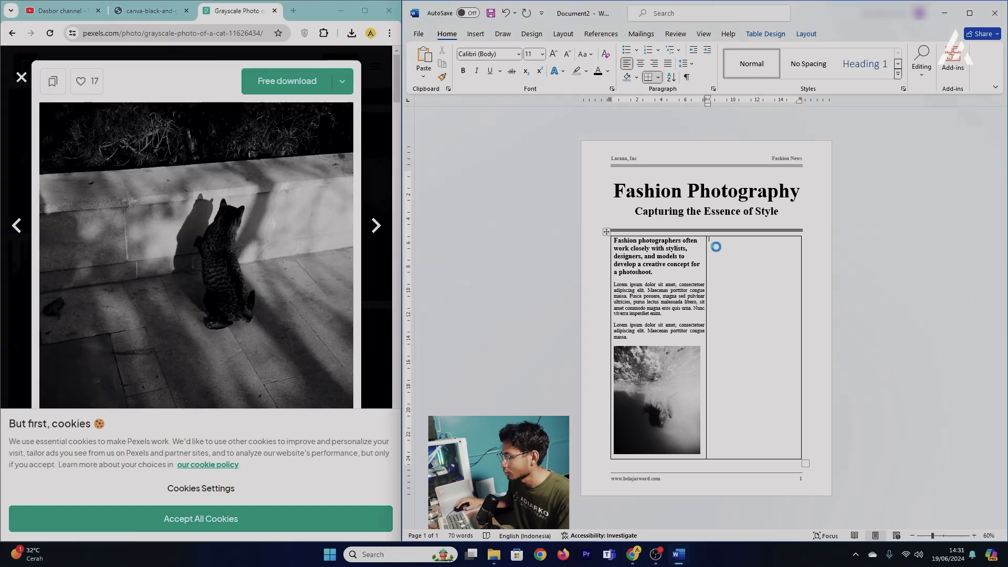
pyautogui.hotkey('ctrl', 'v')
# Shrink the cat photo to about 8.12 cm wide and crop its lower edge to a height of about 7.14 cm
pyautogui.click(150, 11)
pyautogui.click(869, 252)
pyautogui.moveTo(952, 327); pyautogui.dragTo(892, 282)
pyautogui.click(786, 38)
pyautogui.click(832, 57)
pyautogui.moveTo(752, 334); pyautogui.dragTo(757, 321)
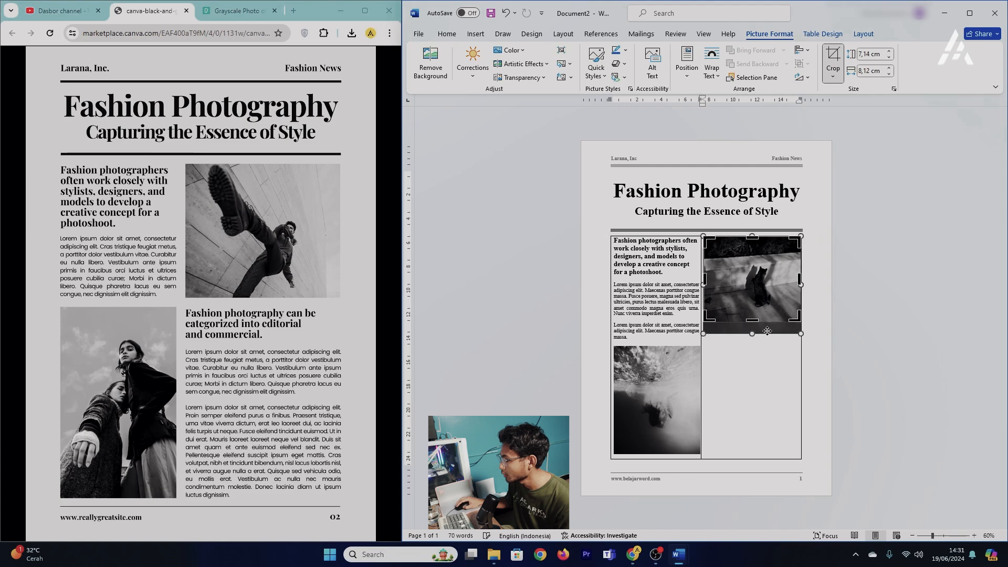
pyautogui.click(815, 321)
# Set the line spacing of the cat photo's paragraph to 1.0
pyautogui.click(770, 298)
pyautogui.click(563, 33)
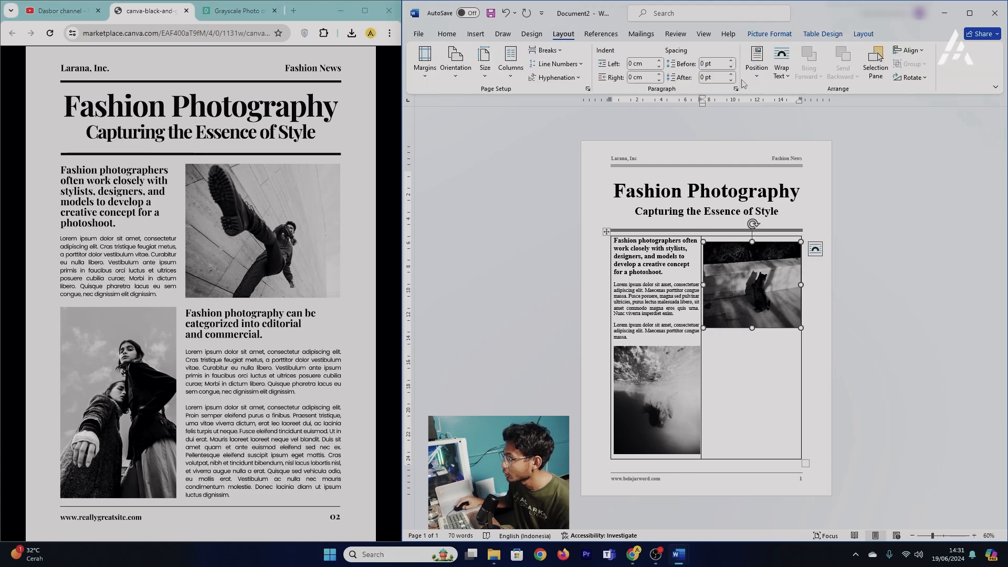
pyautogui.click(447, 33)
pyautogui.click(686, 64)
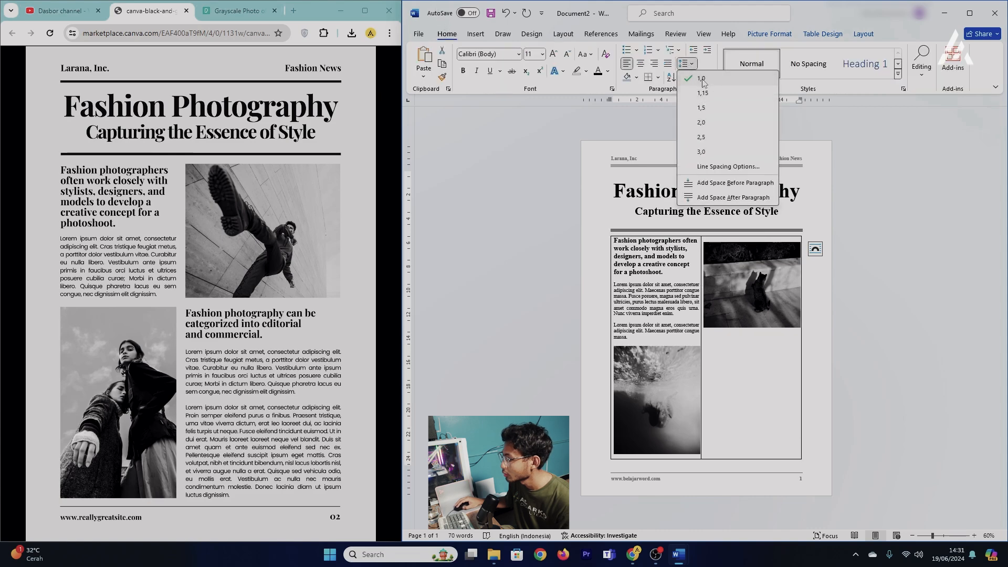
pyautogui.click(703, 83)
# Enter "Fashion photography can be categorized into editorial and commercial." below the cat photo
pyautogui.click(781, 353)
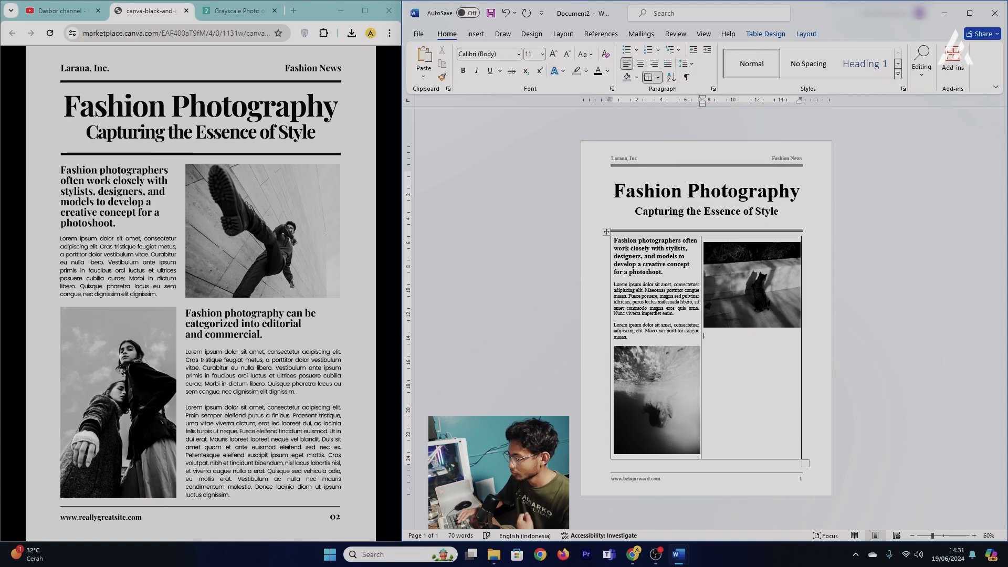
pyautogui.write('Fashion photography can be categor')
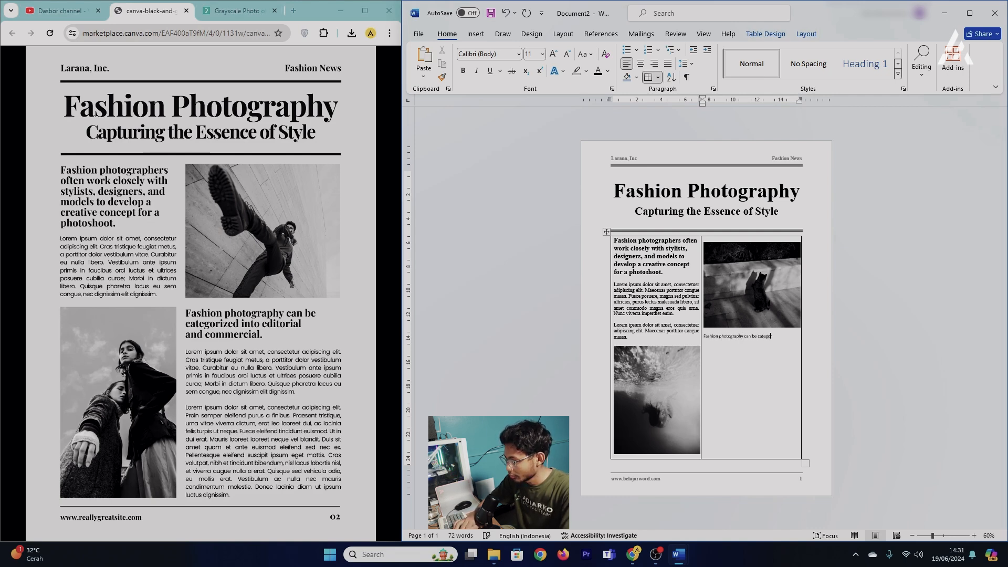
pyautogui.write('torial and commercial.')
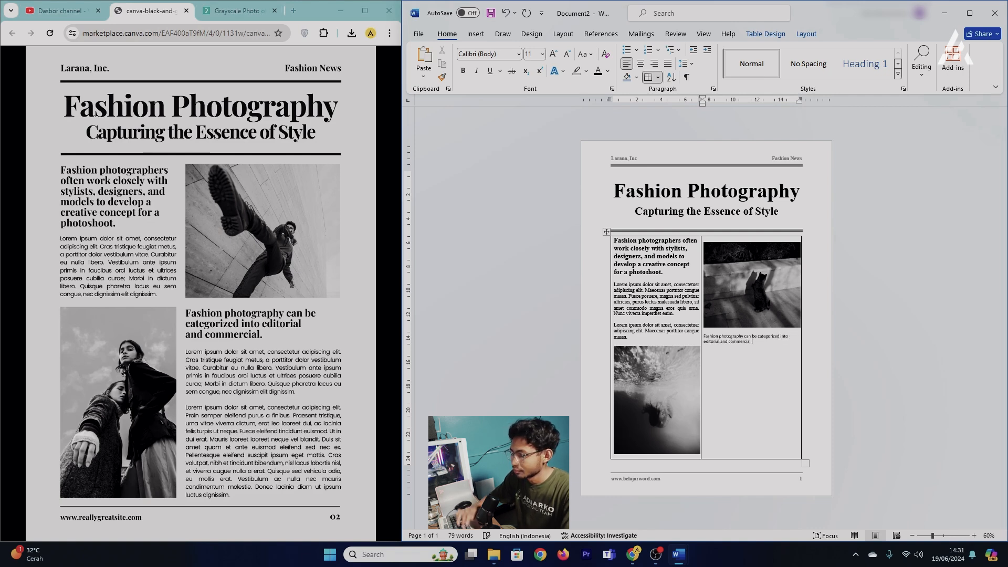
# Format the "Fashion photography can be categorized…" text as Heading 3 in Times New Roman
pyautogui.hotkey('shift', 'Home')
pyautogui.hotkey('shift', 'Up')
pyautogui.click(898, 64)
pyautogui.click(809, 64)
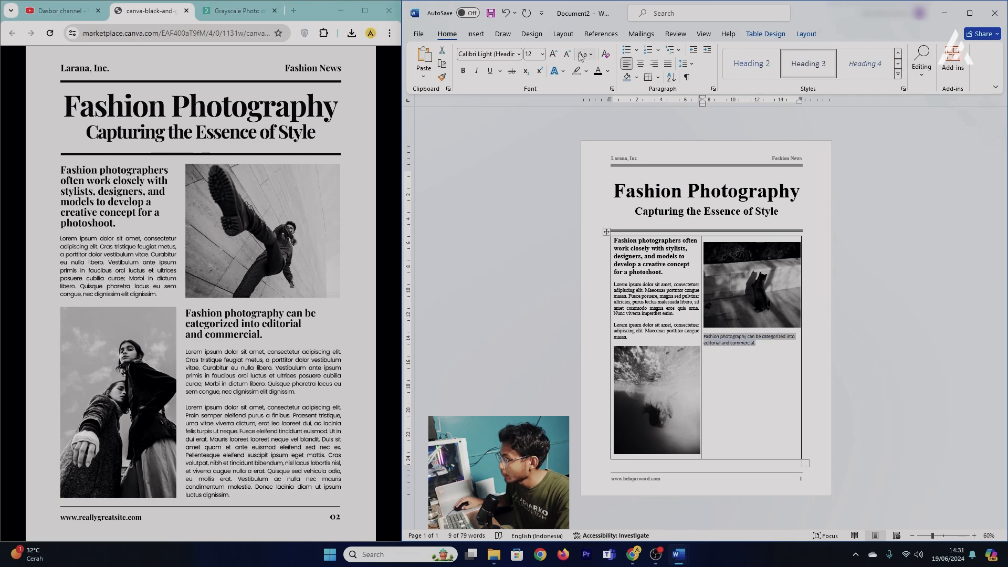
pyautogui.click(487, 54)
pyautogui.write('Tio')
pyautogui.press('BackSpace')
pyautogui.write('mes New Roman')
pyautogui.press('Return')
# Match the second cell's heading to the first cell's by setting it to 16 pt and bold
pyautogui.click(656, 264)
pyautogui.moveTo(757, 344); pyautogui.dragTo(703, 337)
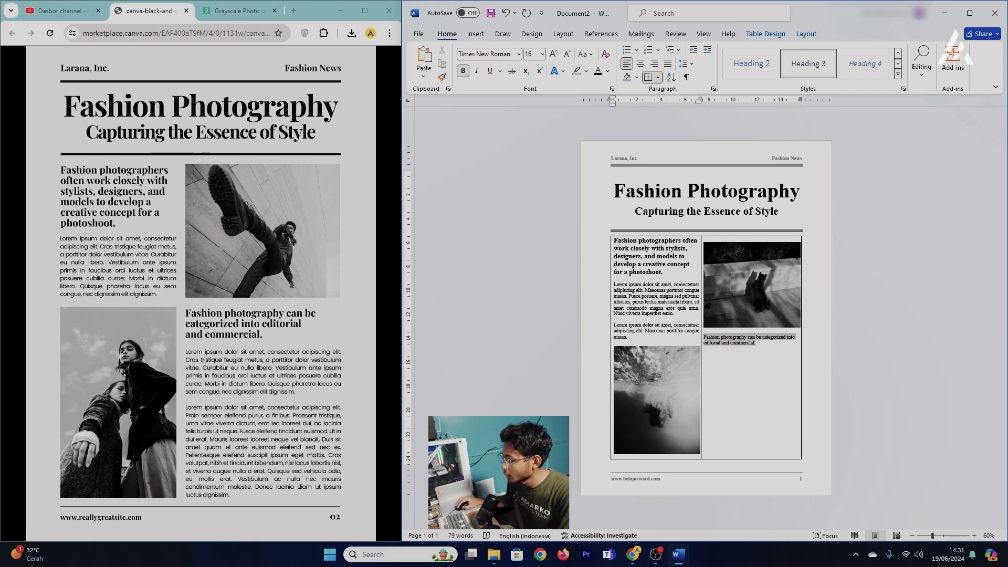
pyautogui.click(553, 54)
pyautogui.click(553, 54)
pyautogui.click(463, 71)
# Generate placeholder paragraphs below the second cell's heading with =Lorem(2,10), trim the excess to fit the page, and justify the cell's text
pyautogui.click(763, 353)
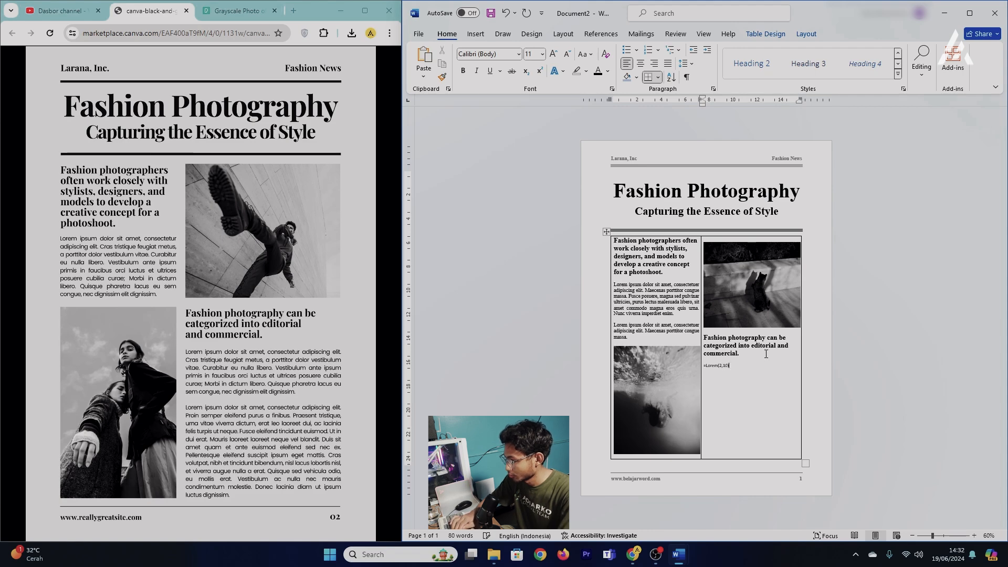
pyautogui.press('Return')
pyautogui.moveTo(862, 405)
pyautogui.mouseDown()
pyautogui.moveTo(913, 399)
pyautogui.moveTo(858, 388)
pyautogui.mouseUp()
pyautogui.press('Delete')
pyautogui.moveTo(704, 339); pyautogui.dragTo(787, 451)
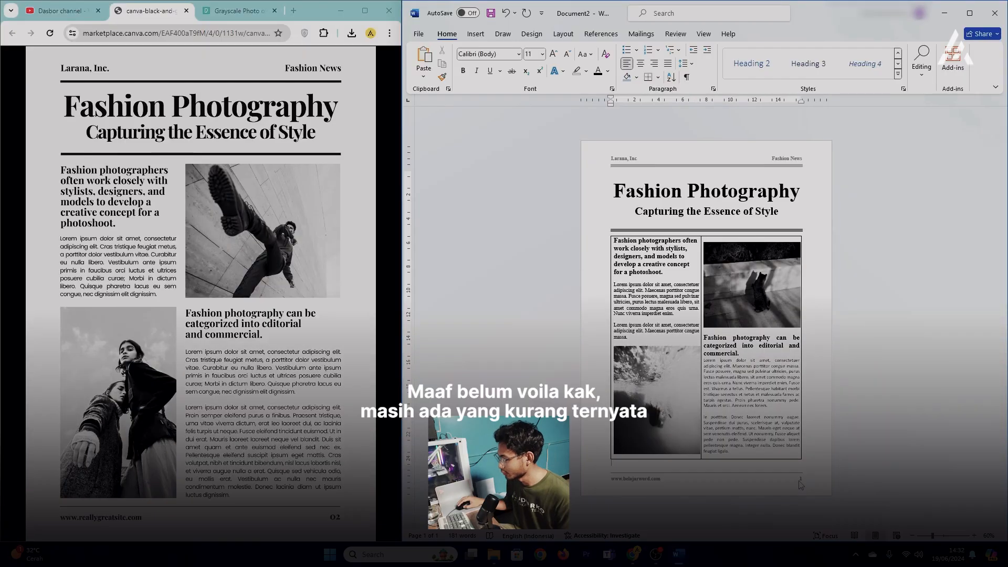
# Change the footer's page number to 01 and insert a page break below the table
pyautogui.doubleClick(799, 480)
pyautogui.write('01')
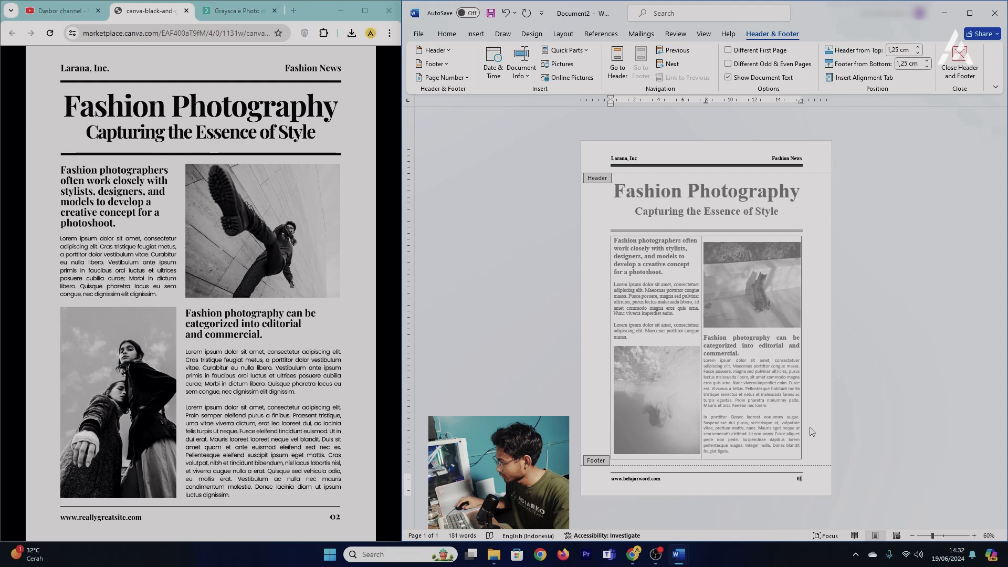
pyautogui.doubleClick(777, 463)
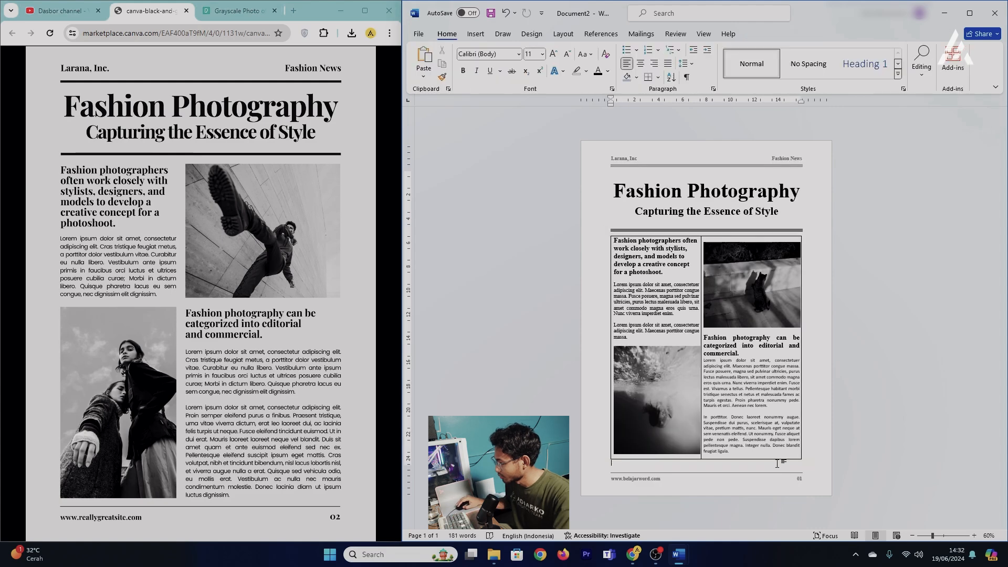
pyautogui.hotkey('ctrl', 'Return')
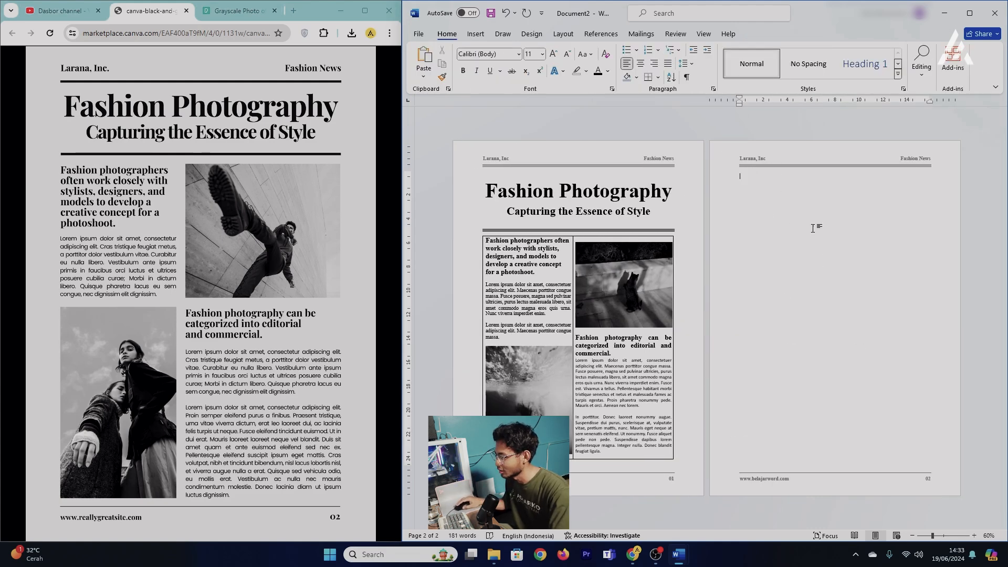
pyautogui.doubleClick(543, 169)
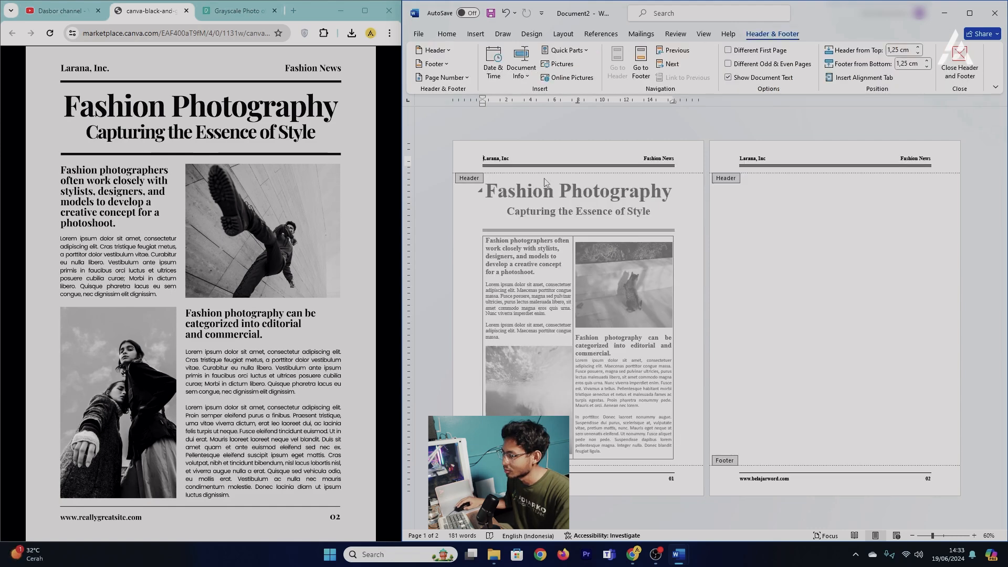
pyautogui.doubleClick(516, 189)
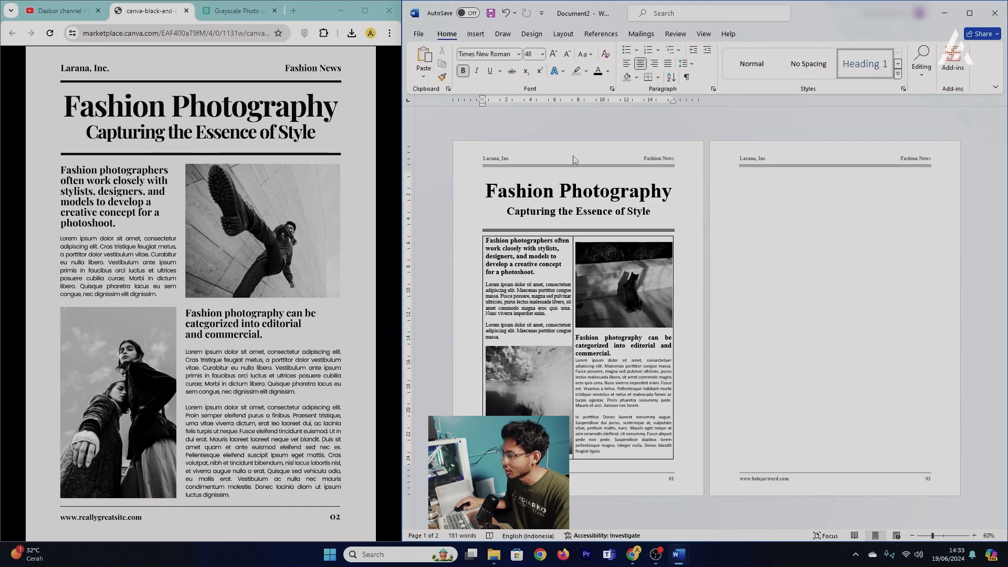
pyautogui.click(570, 35)
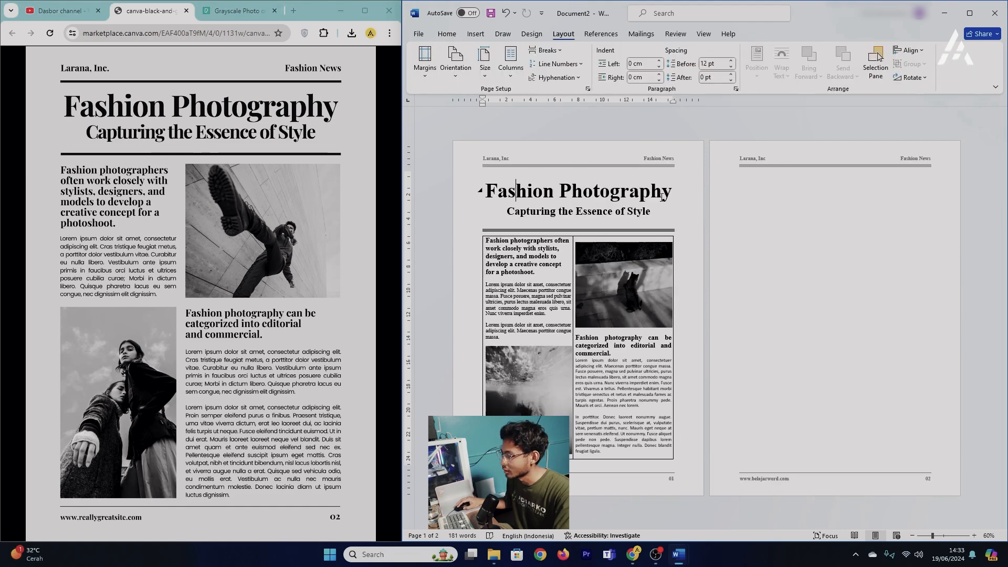
# Reduce the spacing before the "Fashion Photography" title paragraph to 0 pt
pyautogui.click(731, 69)
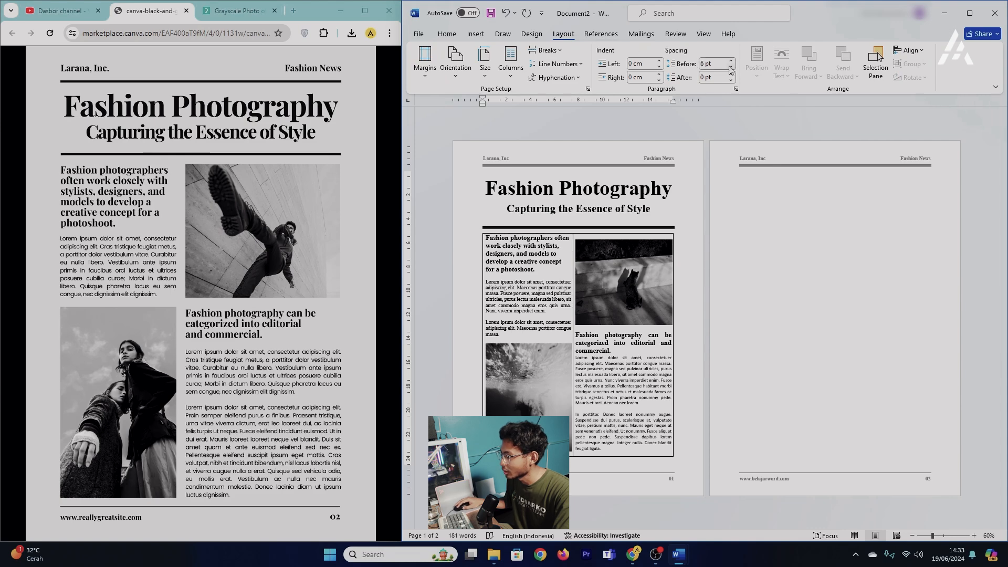
pyautogui.click(730, 68)
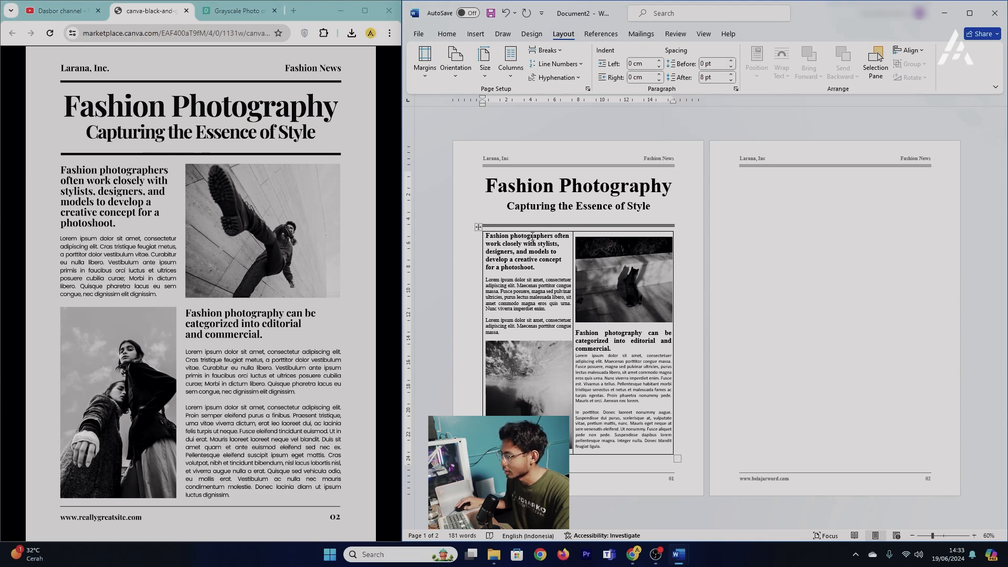
# Remove all borders from the entire text and photo table below the subtitle
pyautogui.click(513, 253)
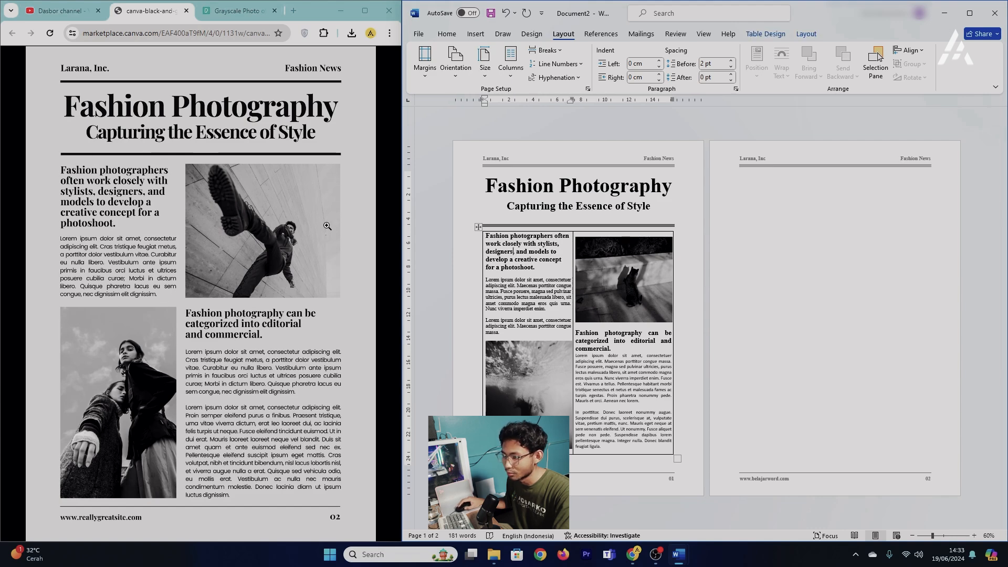
pyautogui.click(477, 230)
pyautogui.click(447, 33)
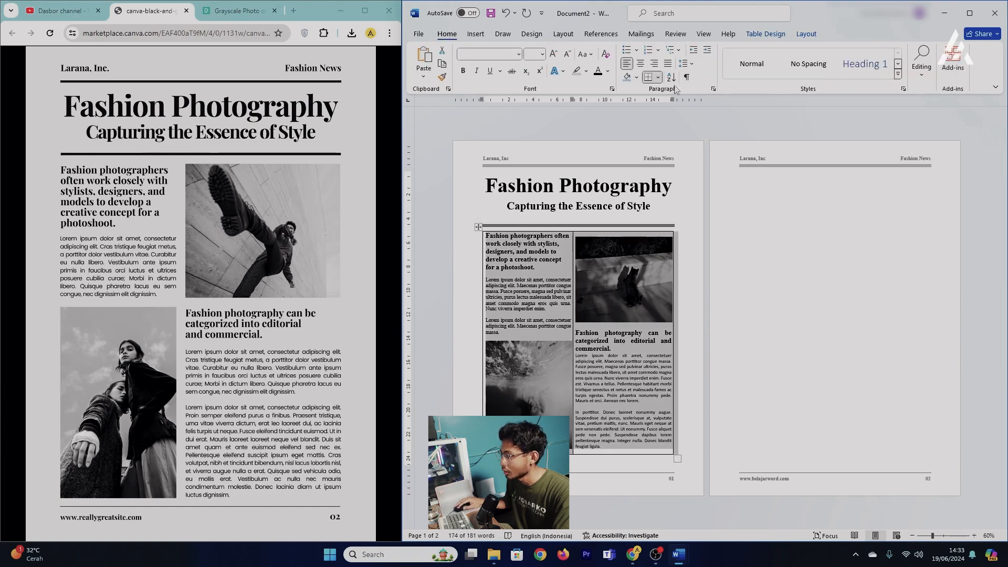
pyautogui.click(658, 77)
pyautogui.click(671, 153)
pyautogui.click(687, 321)
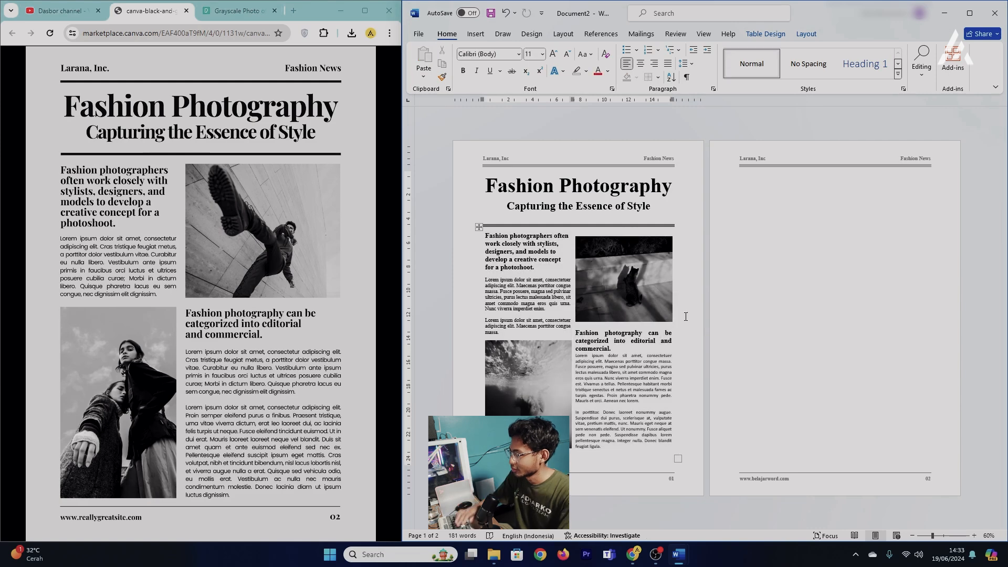
# Preview the page for printing with the window maximized, and place the cursor at the end of the "Fashion photography can be categorized…" heading
pyautogui.hotkey('ctrl', 'p')
pyautogui.doubleClick(727, 21)
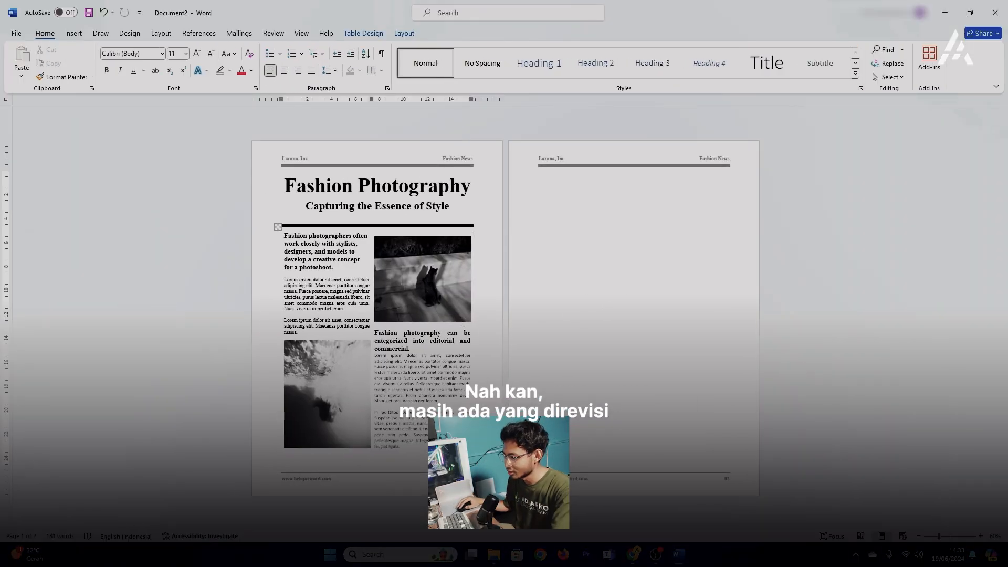
pyautogui.click(409, 347)
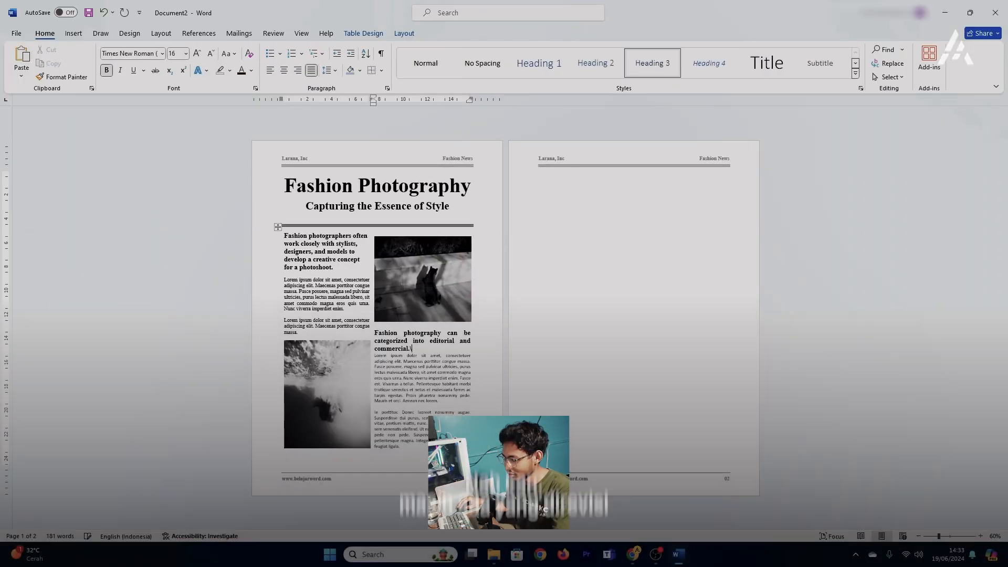